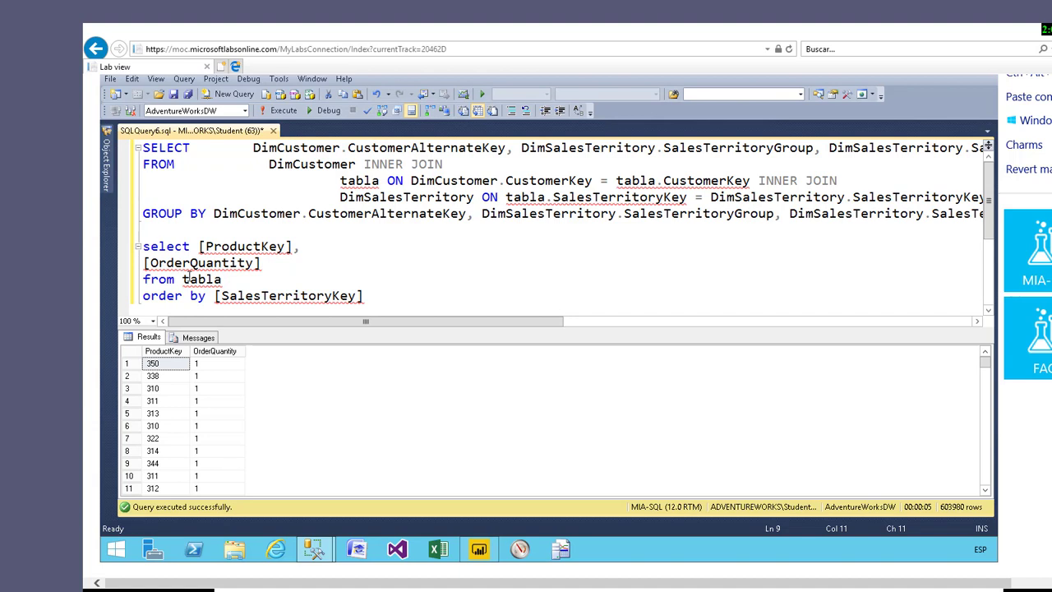
Check the Indexes folder of the table tabla in the AdventureWorksDW database
left_click_drag(184, 279, 224, 279)
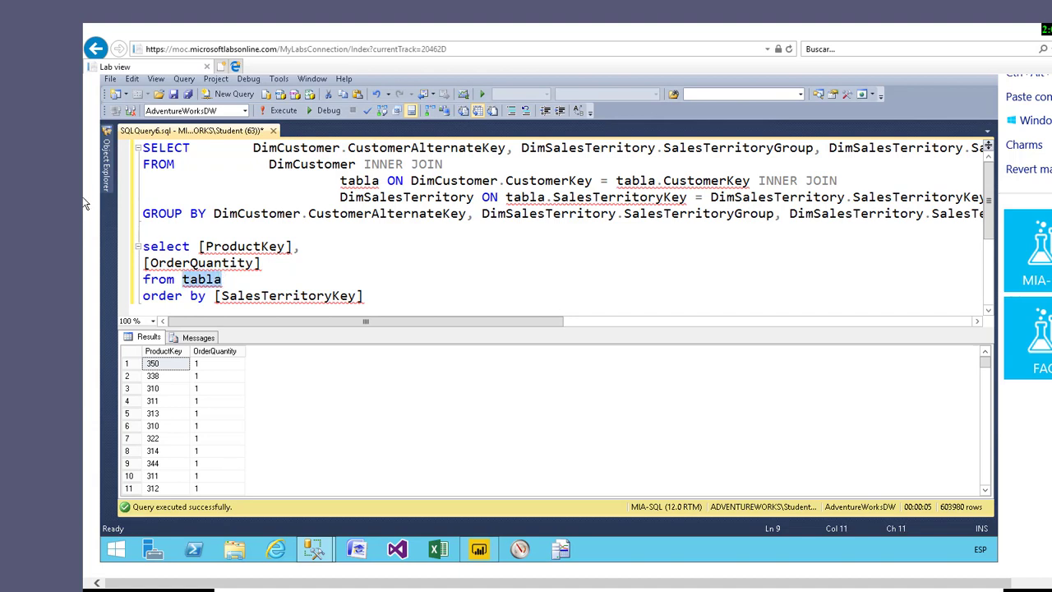
left_click(107, 180)
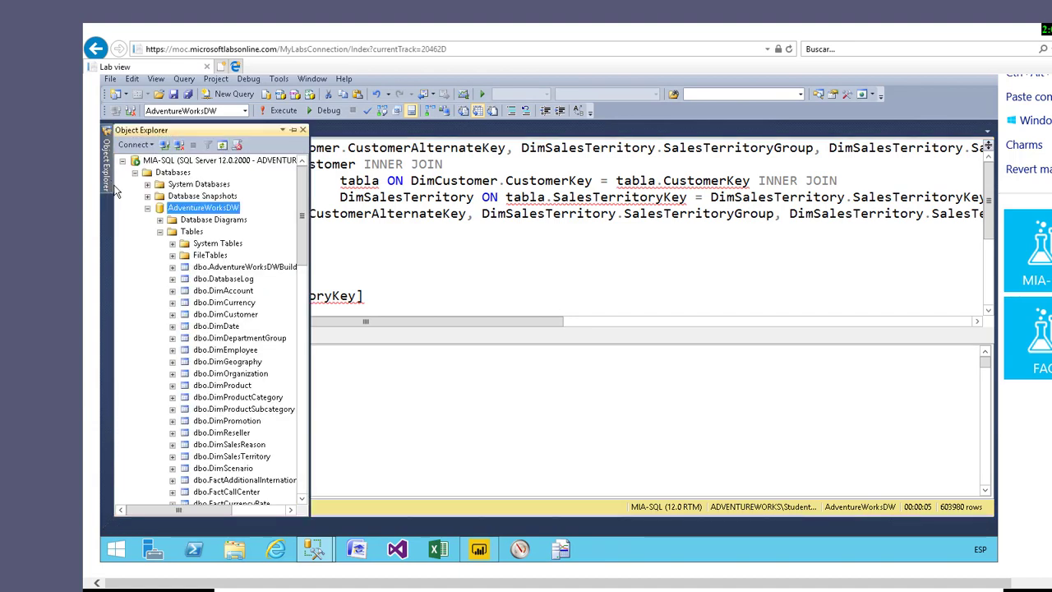
left_click(160, 231)
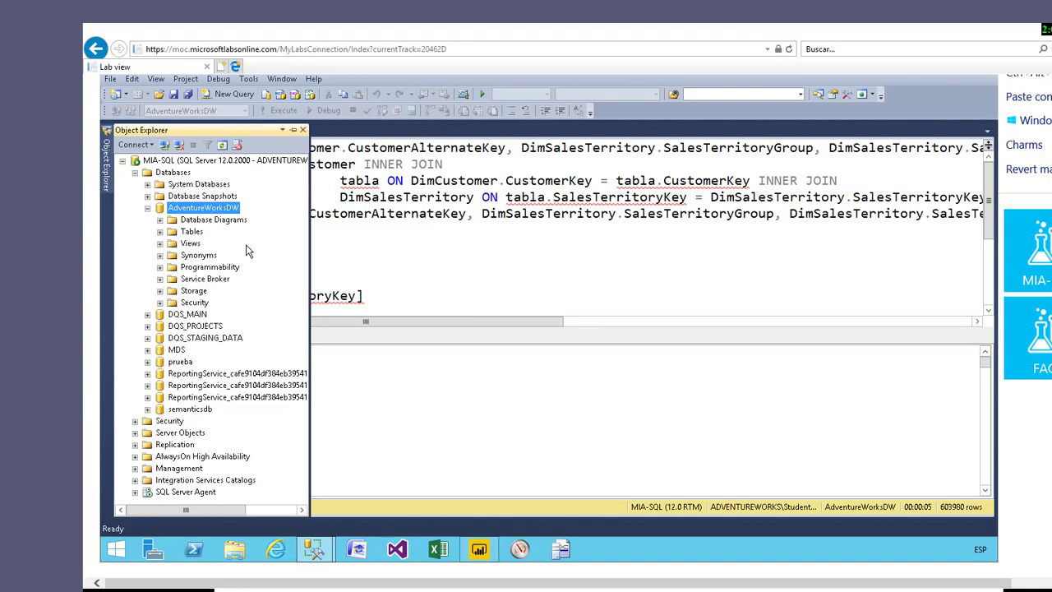
left_click(160, 232)
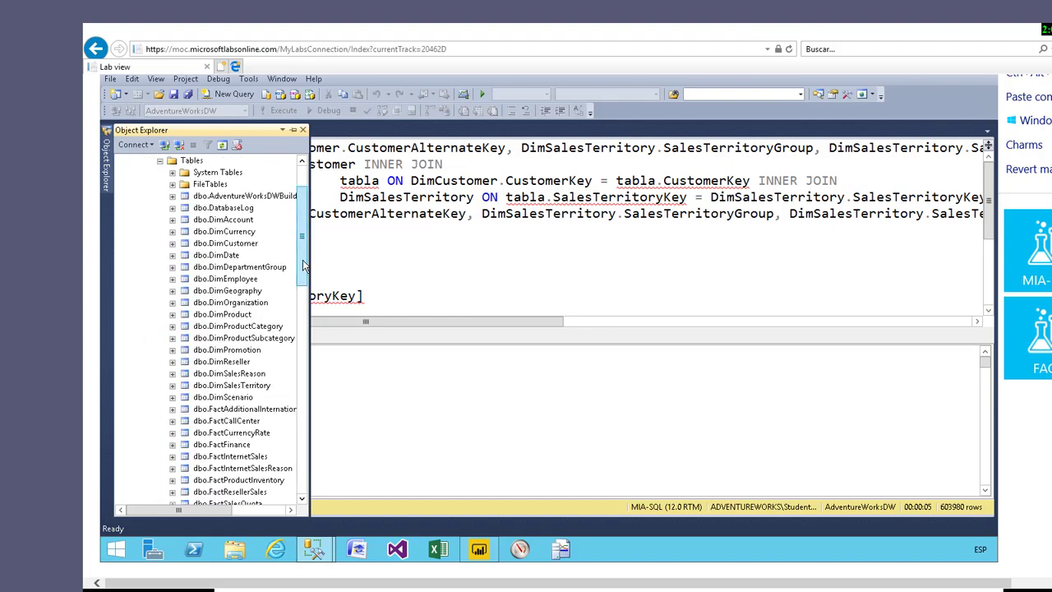
left_click_drag(301, 333, 294, 455)
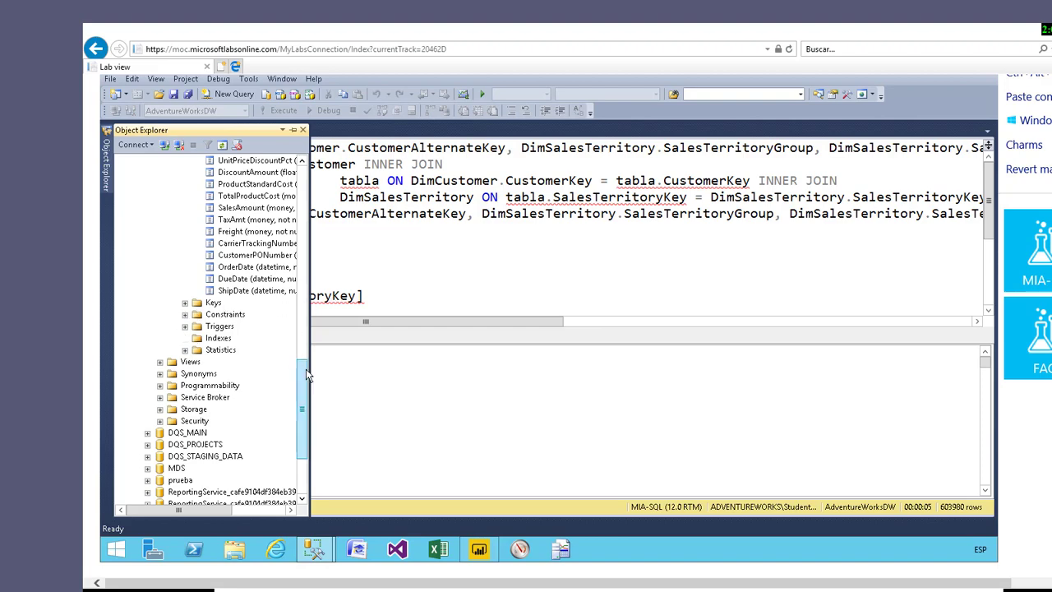
mouse_move(303, 356)
left_mouse_down()
mouse_move(301, 270)
mouse_move(313, 341)
left_mouse_up()
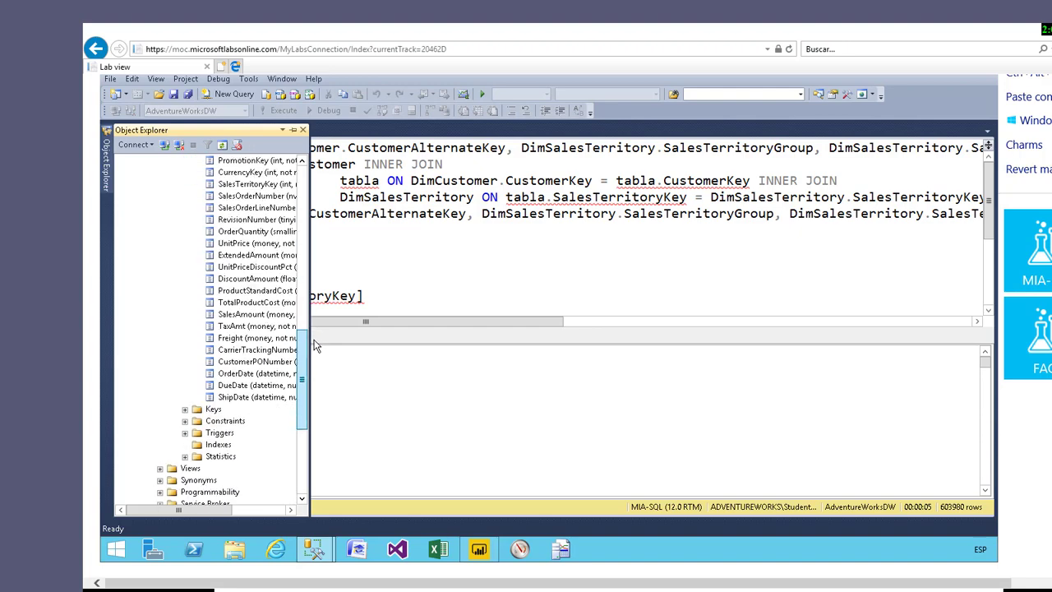
left_click(206, 446)
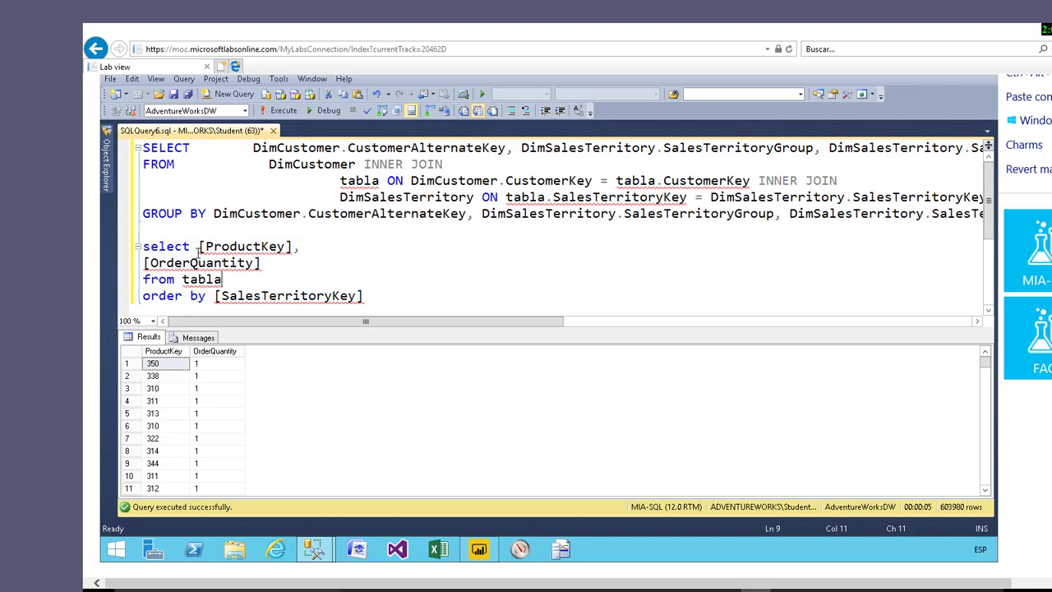
Display the estimated execution plan for only the select query on tabla ordered by SalesTerritoryKey
left_click_drag(143, 247, 384, 304)
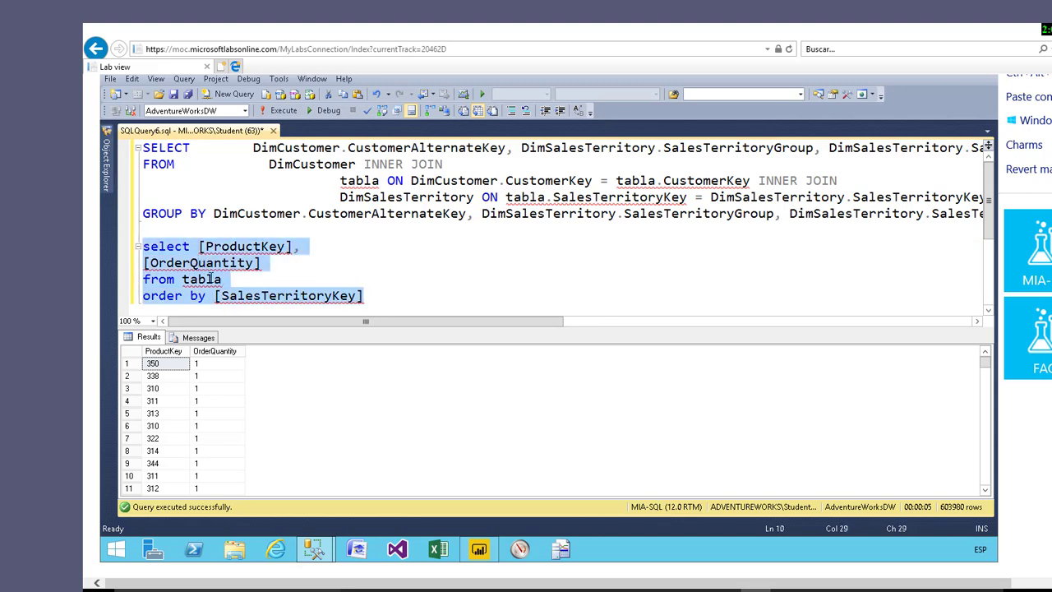
right_click(207, 280)
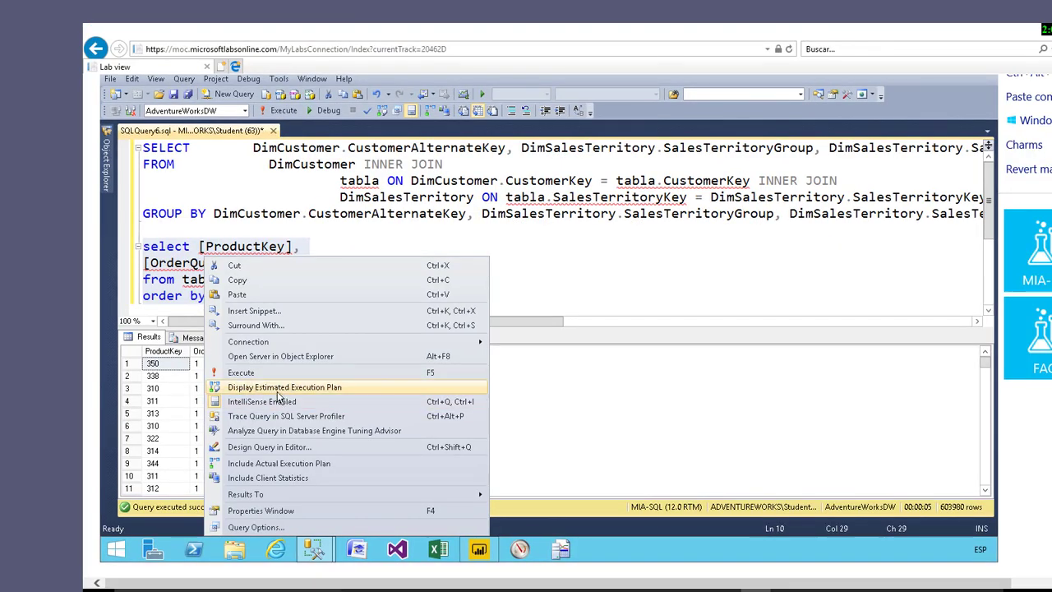
left_click(278, 390)
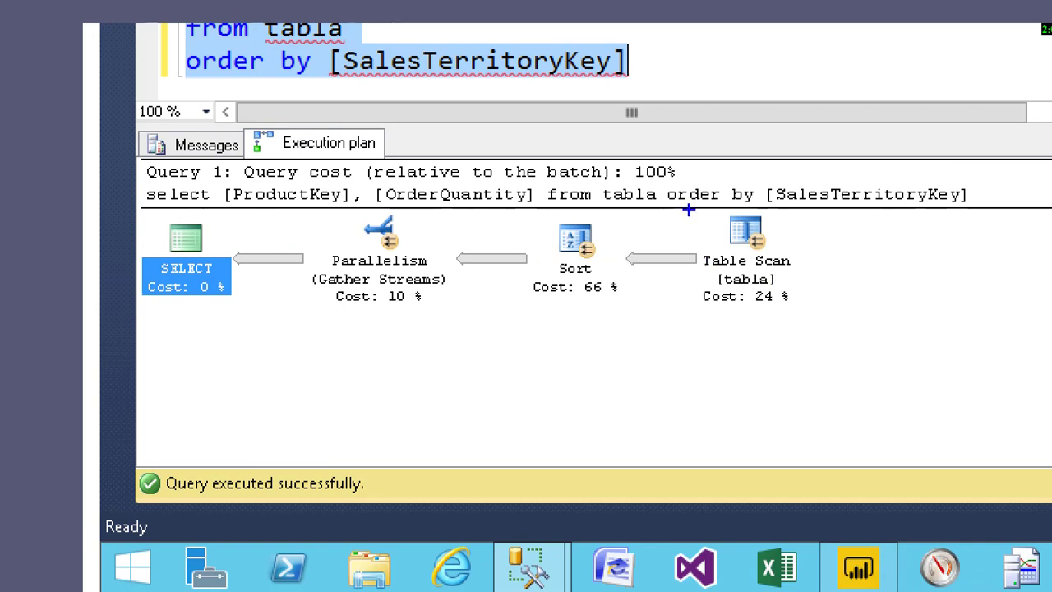
mouse_move(675, 184)
left_mouse_down()
mouse_move(723, 337)
mouse_move(835, 344)
left_mouse_up()
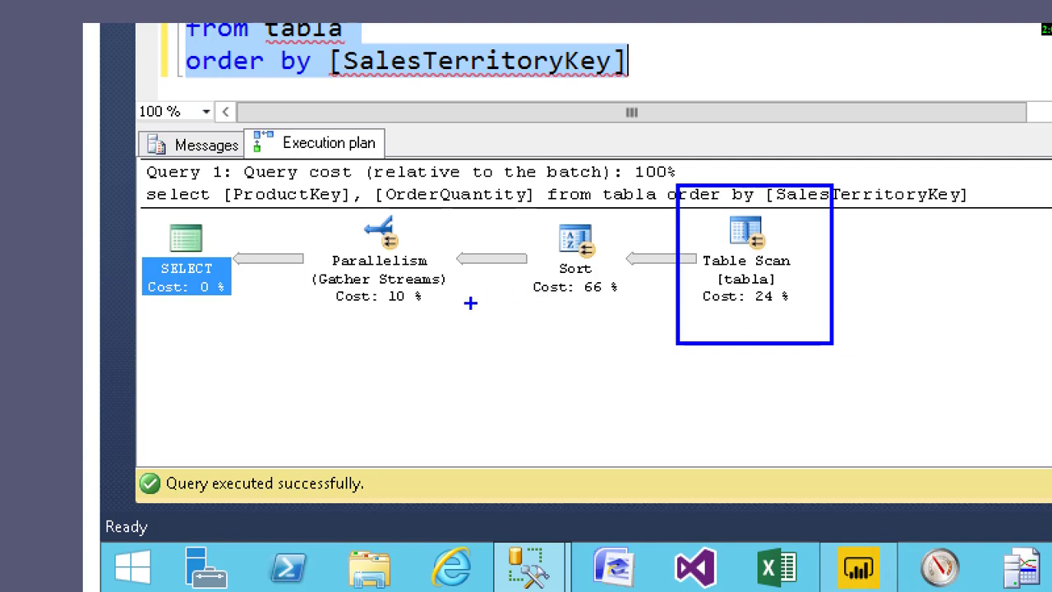
mouse_move(521, 207)
left_mouse_down()
mouse_move(543, 326)
mouse_move(482, 288)
mouse_move(511, 283)
left_mouse_up()
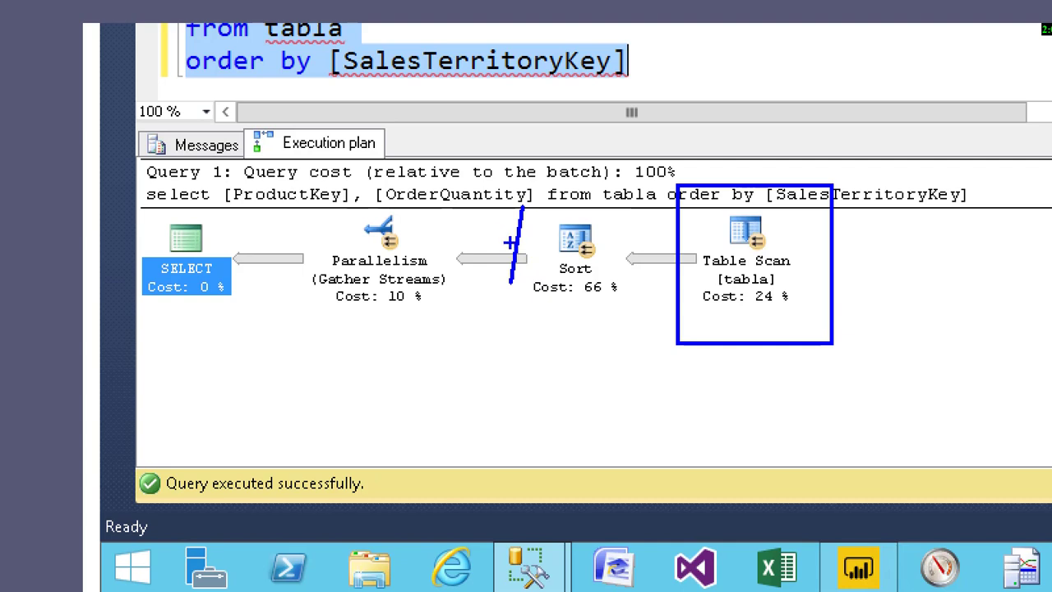
key("ctrl+z")
mouse_move(520, 206)
left_mouse_down()
mouse_move(530, 316)
mouse_move(615, 343)
mouse_move(629, 324)
left_mouse_up()
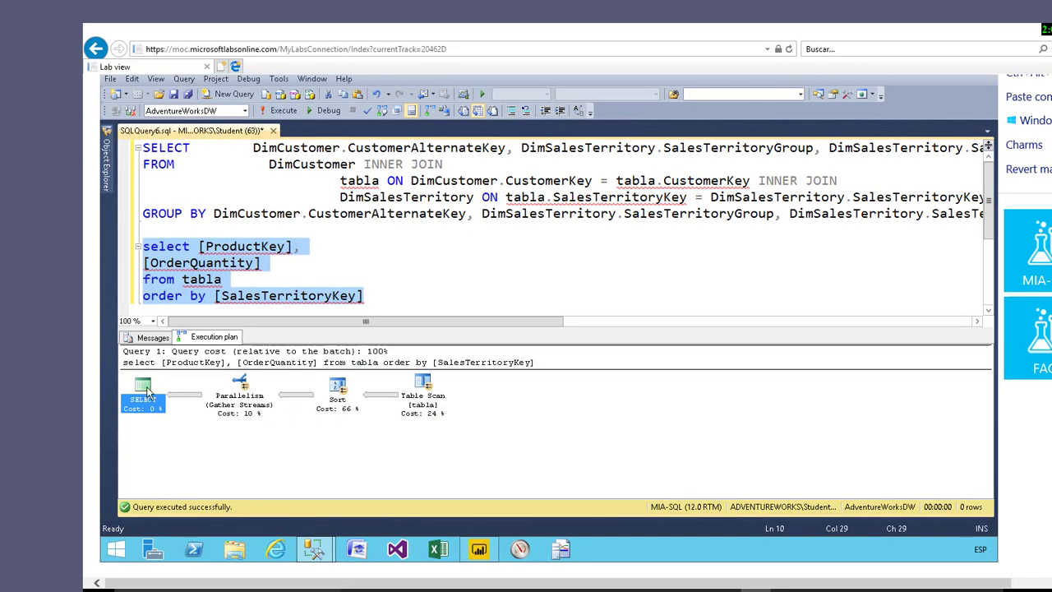
Examine the estimated subtree cost of the SELECT operator in the plan and review the query's table and columns
mouse_move(147, 392)
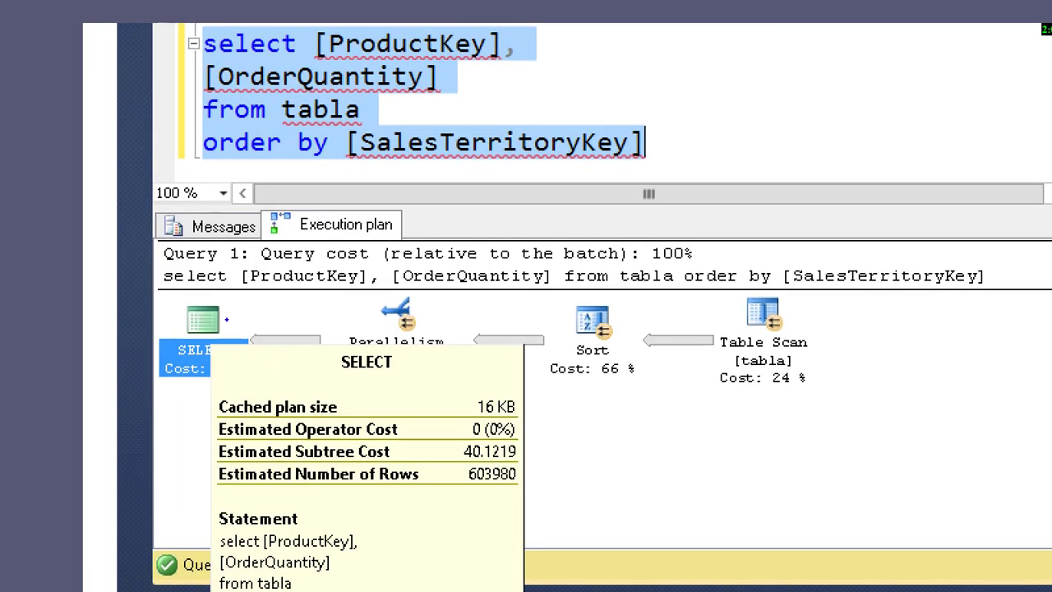
mouse_move(442, 433)
left_mouse_down()
mouse_move(462, 463)
mouse_move(531, 473)
left_mouse_up()
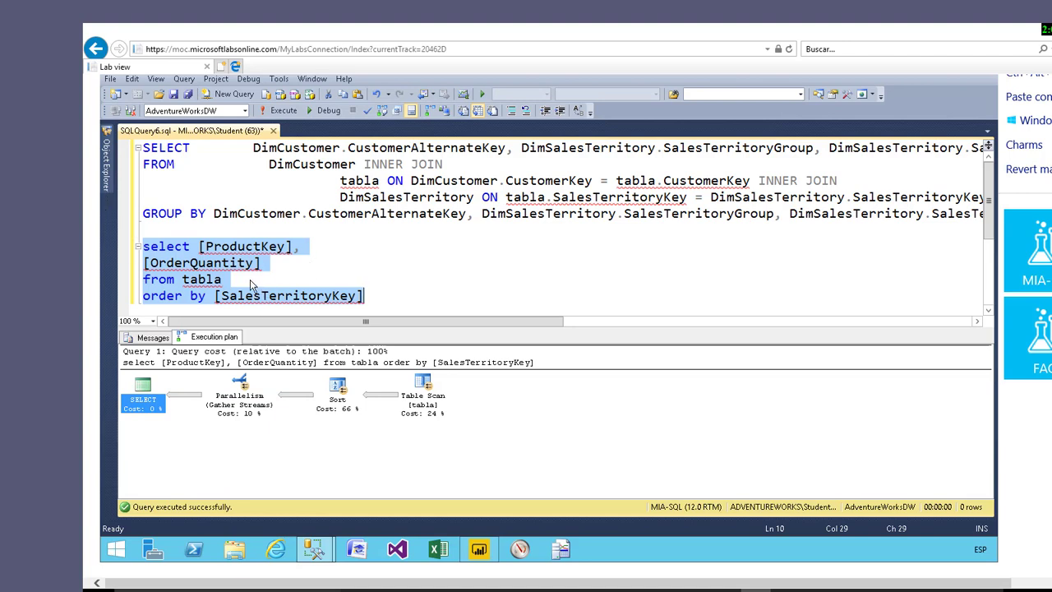
mouse_move(242, 301)
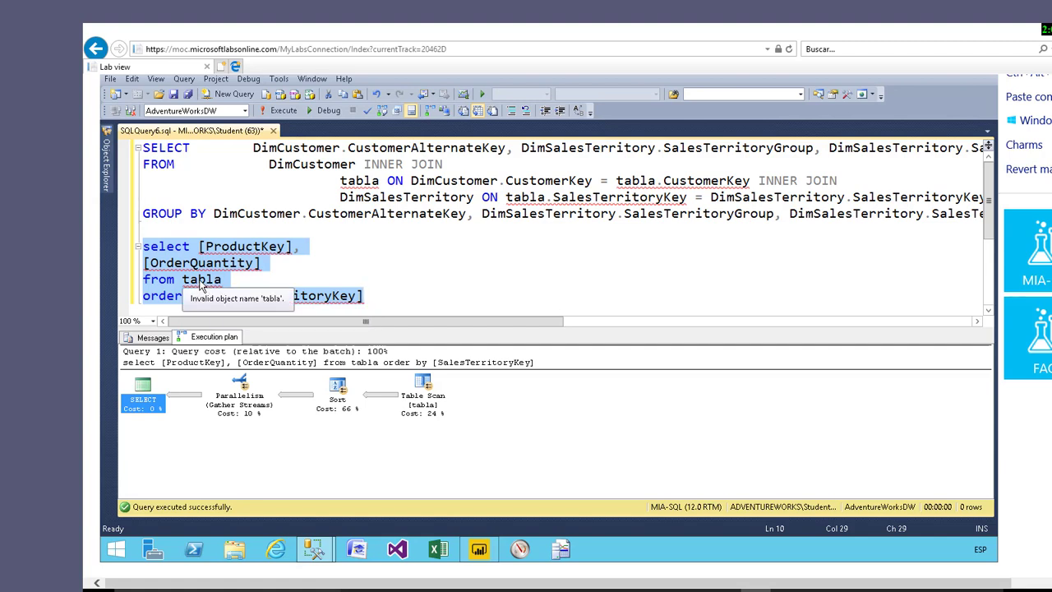
mouse_move(203, 275)
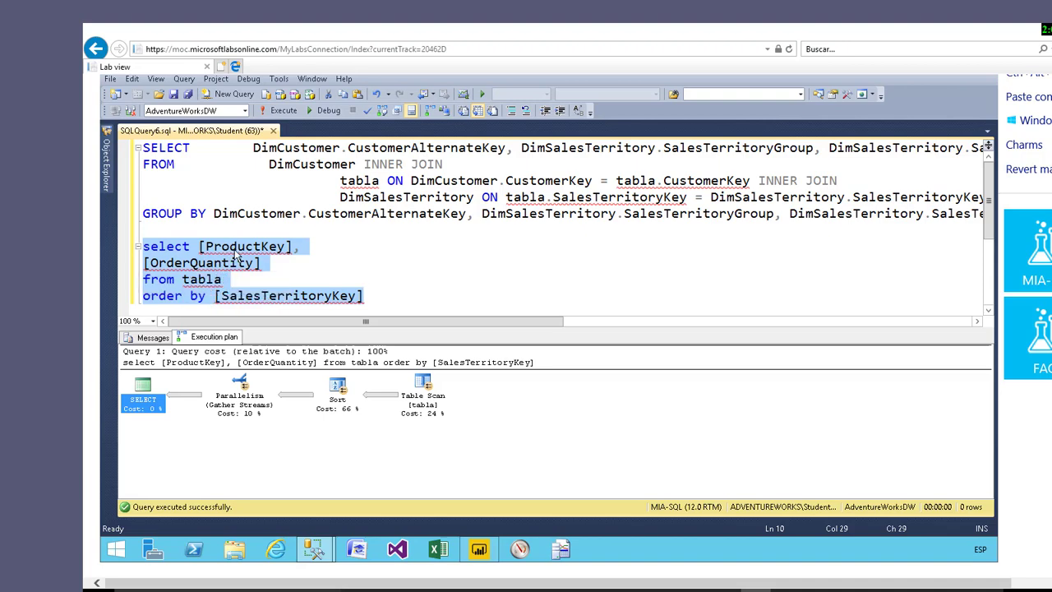
Start a new nonclustered index on tabla with SalesTerritoryKey as its key column and show its included columns
left_click(107, 183)
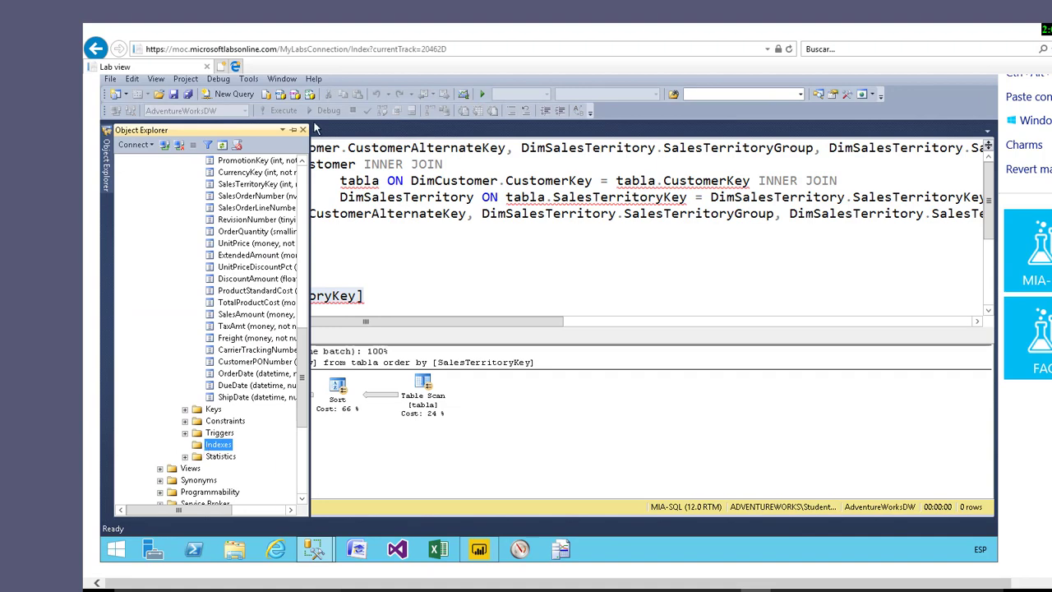
left_click(293, 130)
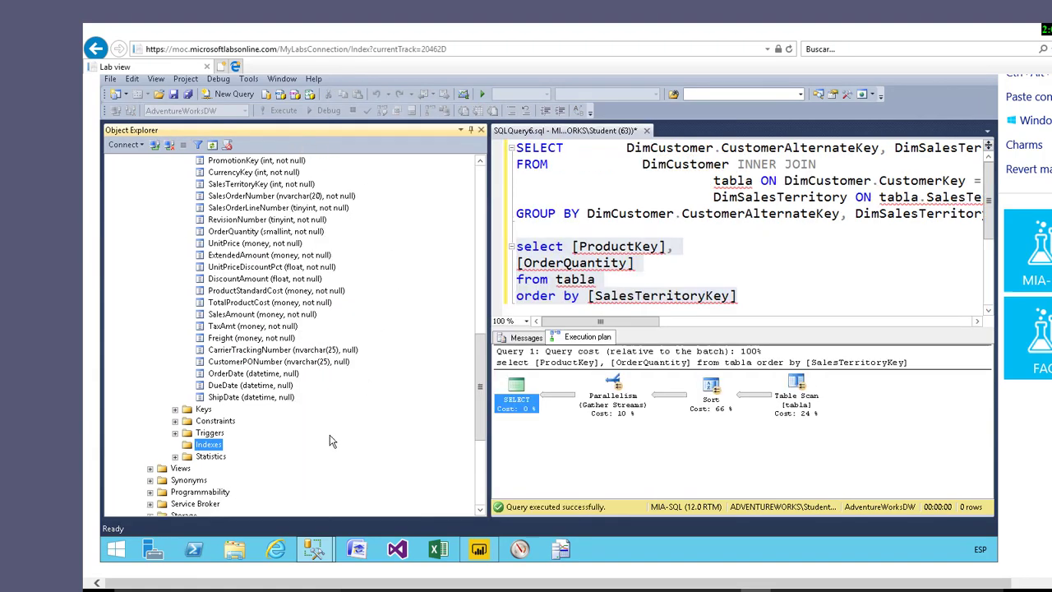
right_click(199, 449)
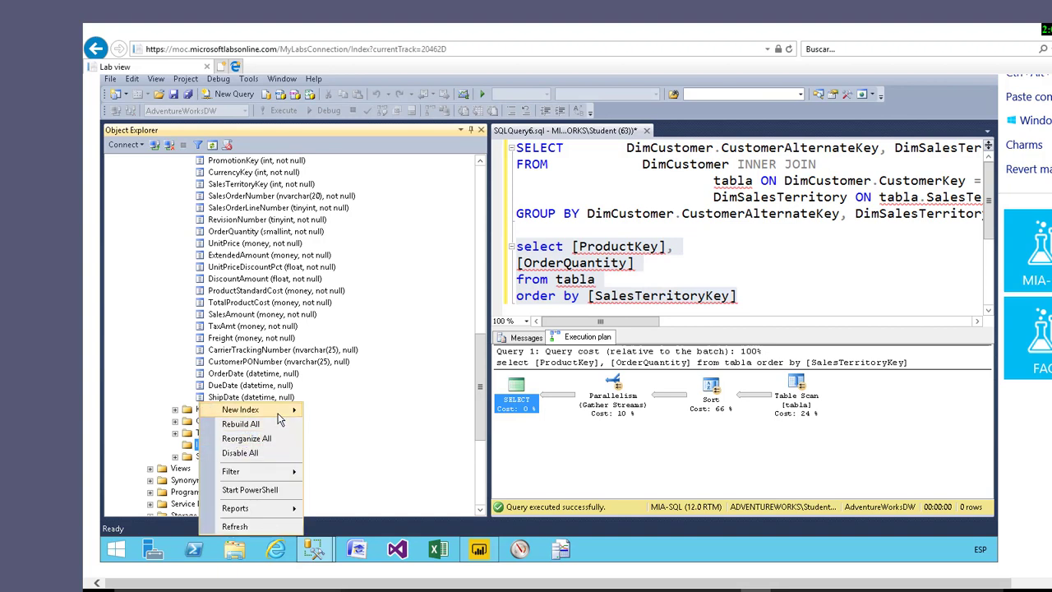
mouse_move(280, 411)
left_click(341, 429)
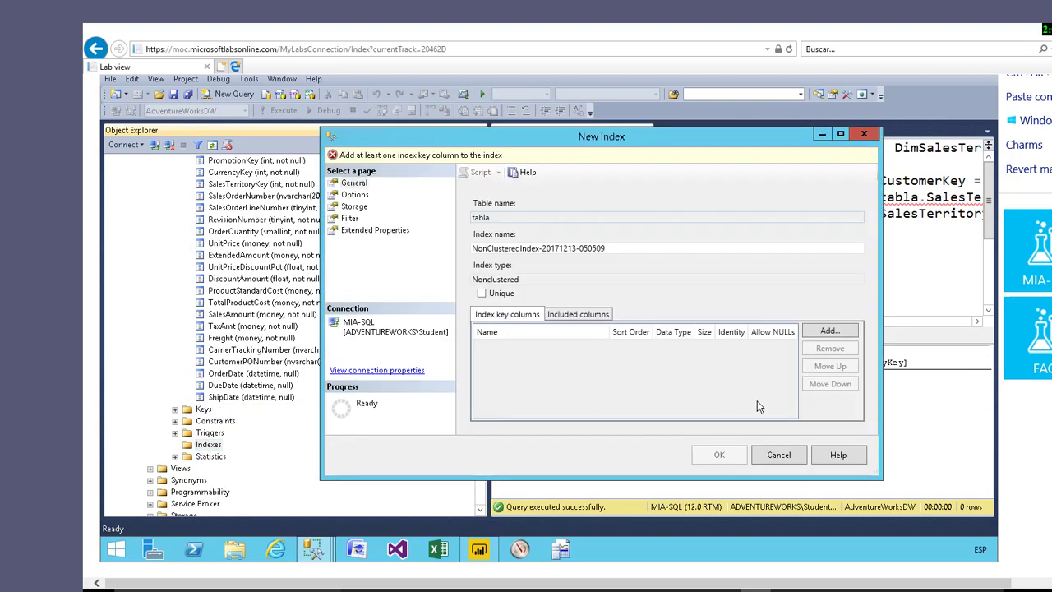
left_click(827, 331)
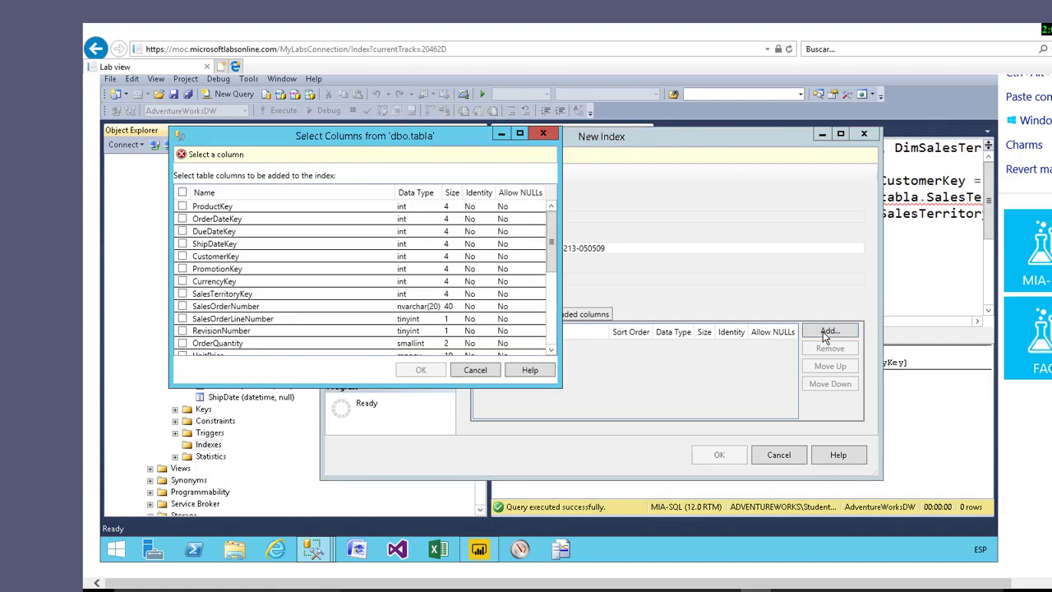
left_click(182, 294)
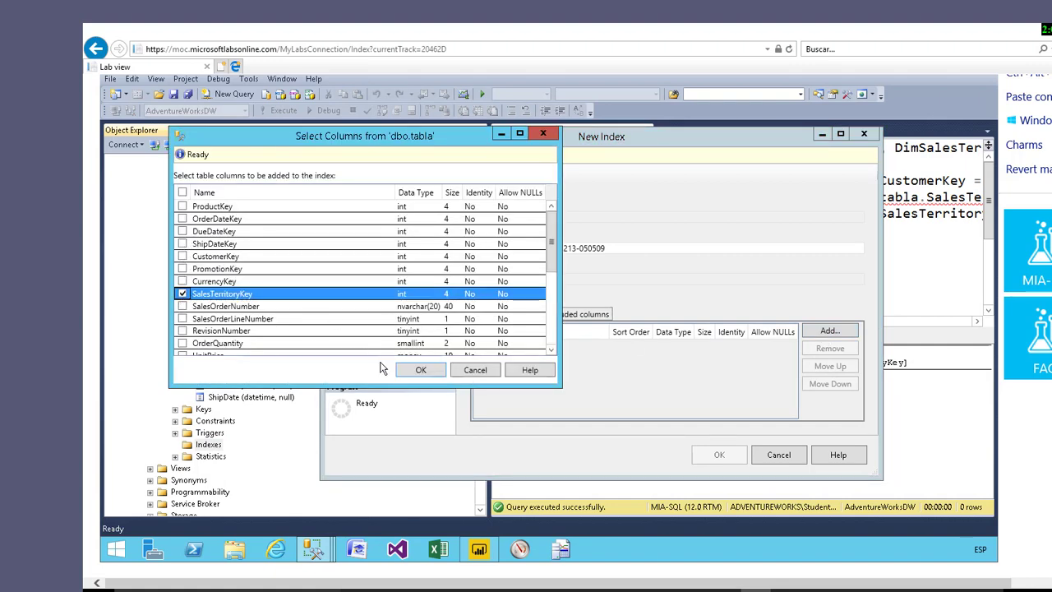
left_click(420, 371)
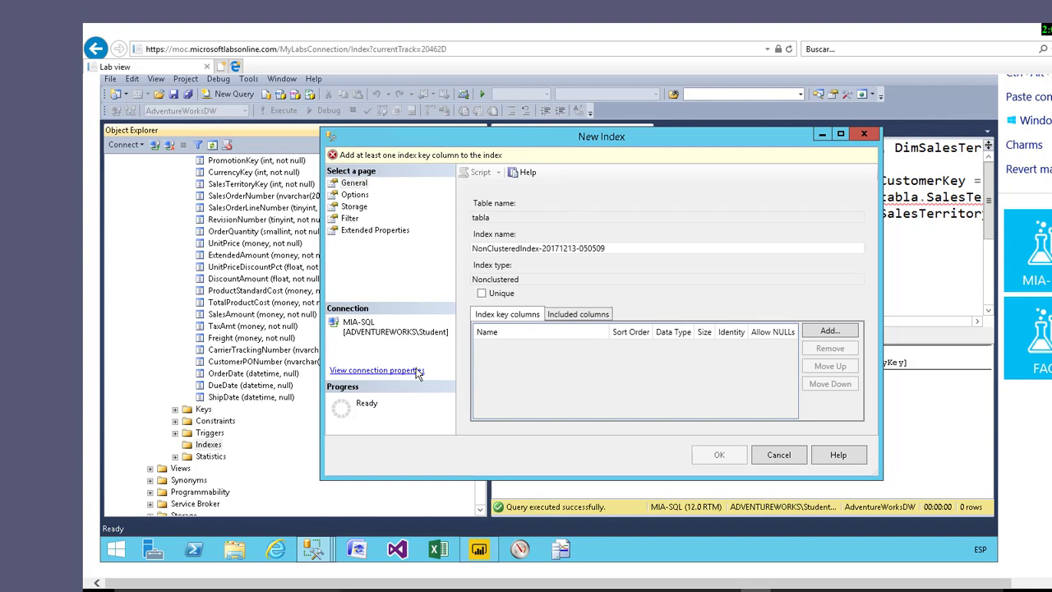
left_click(571, 315)
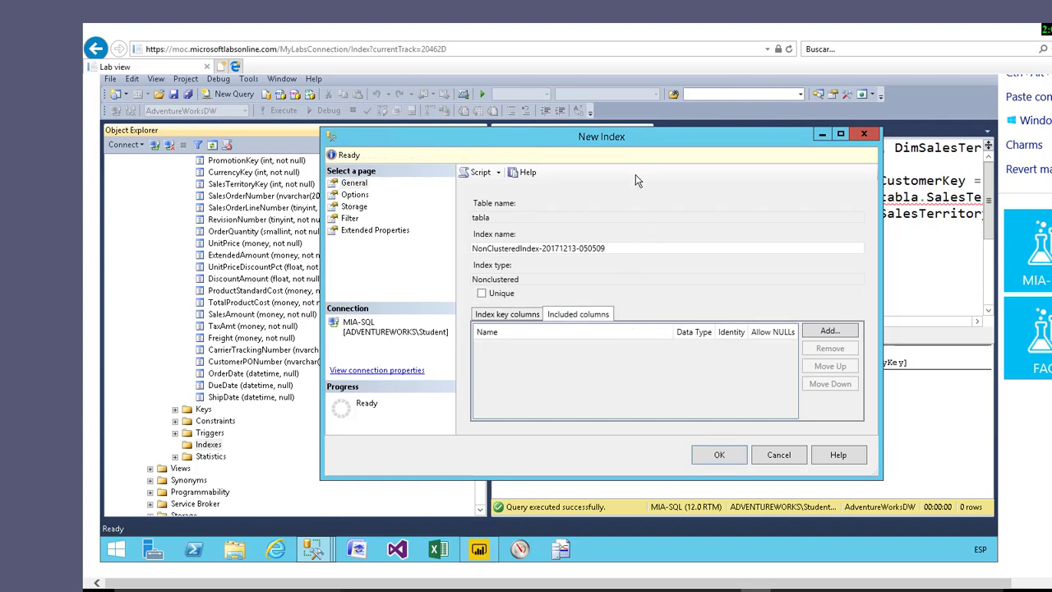
left_click(829, 331)
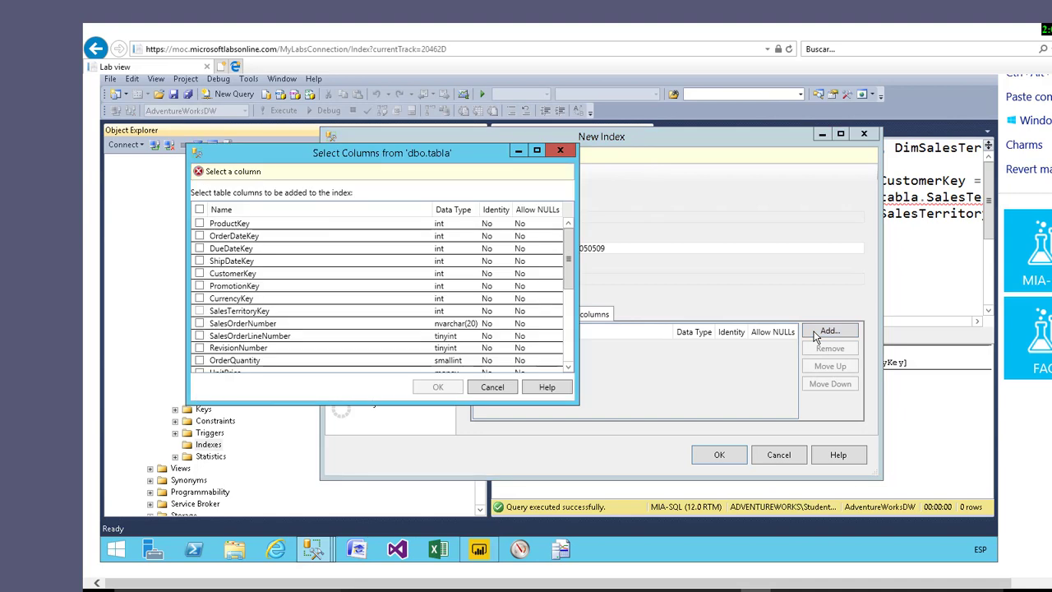
left_click(200, 225)
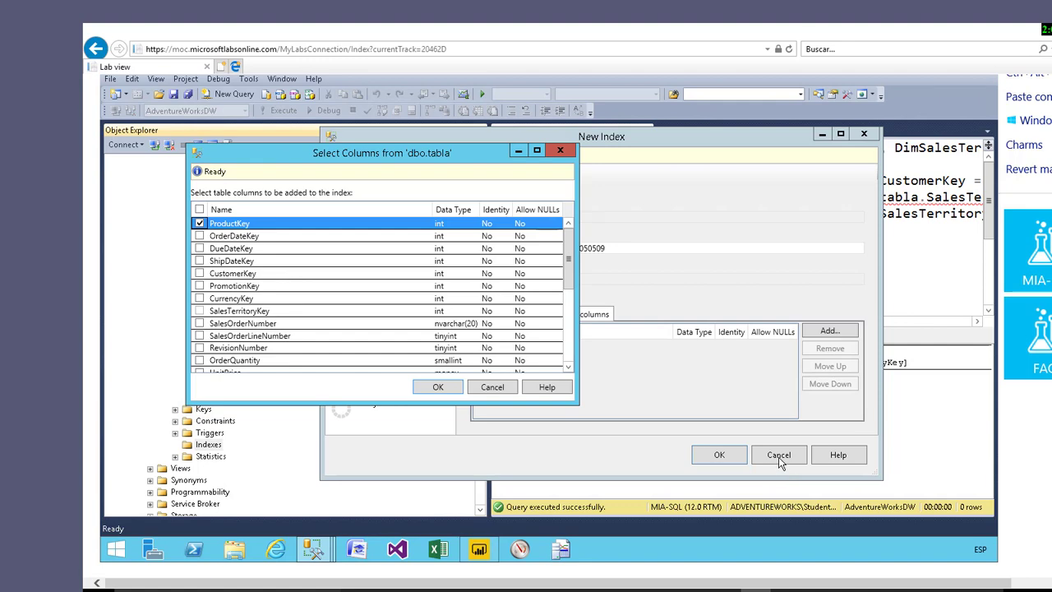
left_click(492, 388)
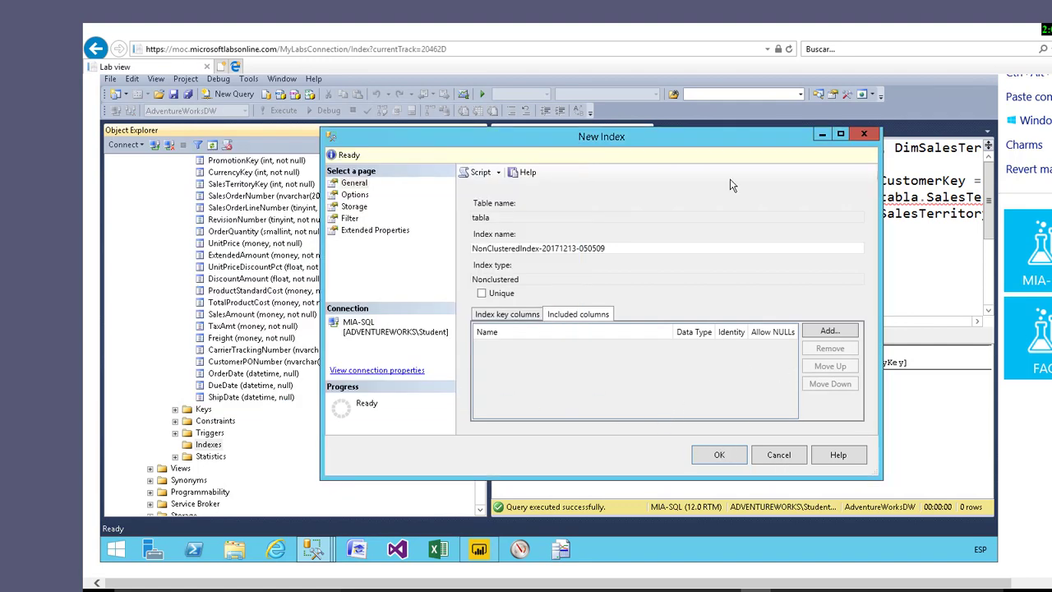
Add ProductKey and OrderQuantity as included columns of the new index and create it
left_click_drag(670, 303, 669, 125)
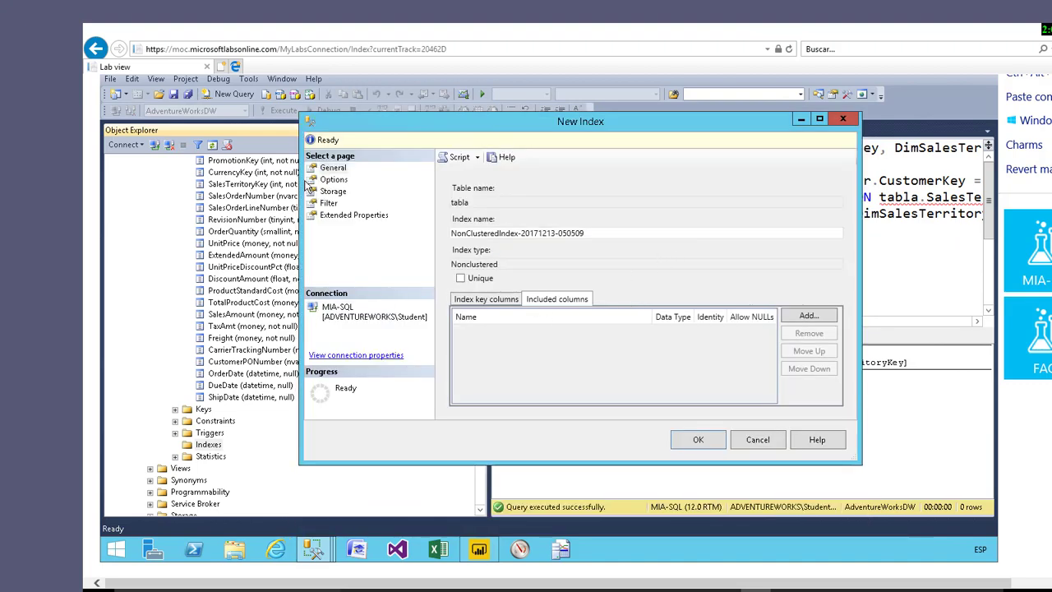
left_click(797, 319)
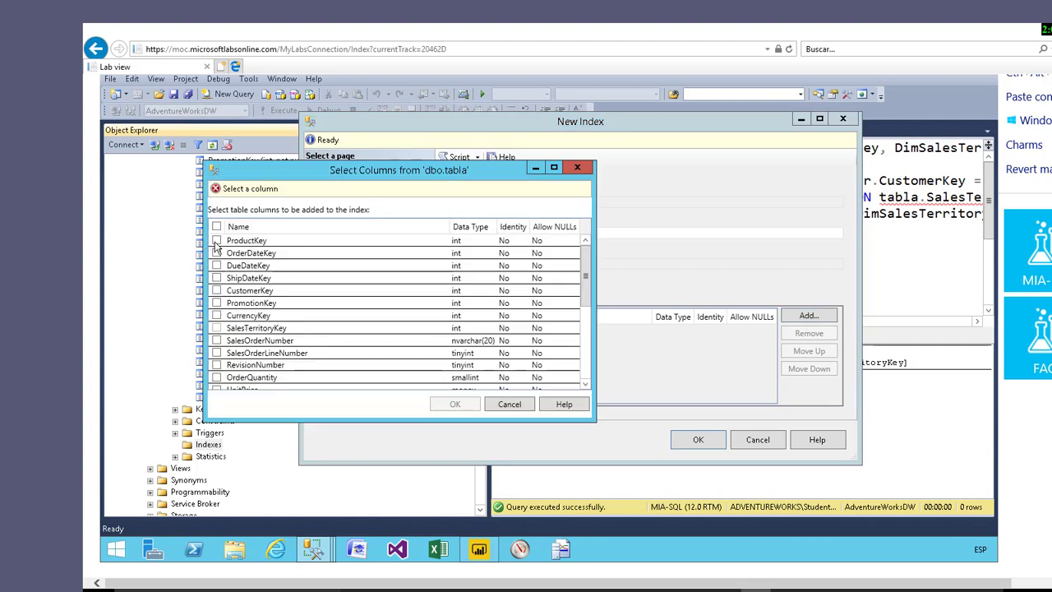
left_click(216, 241)
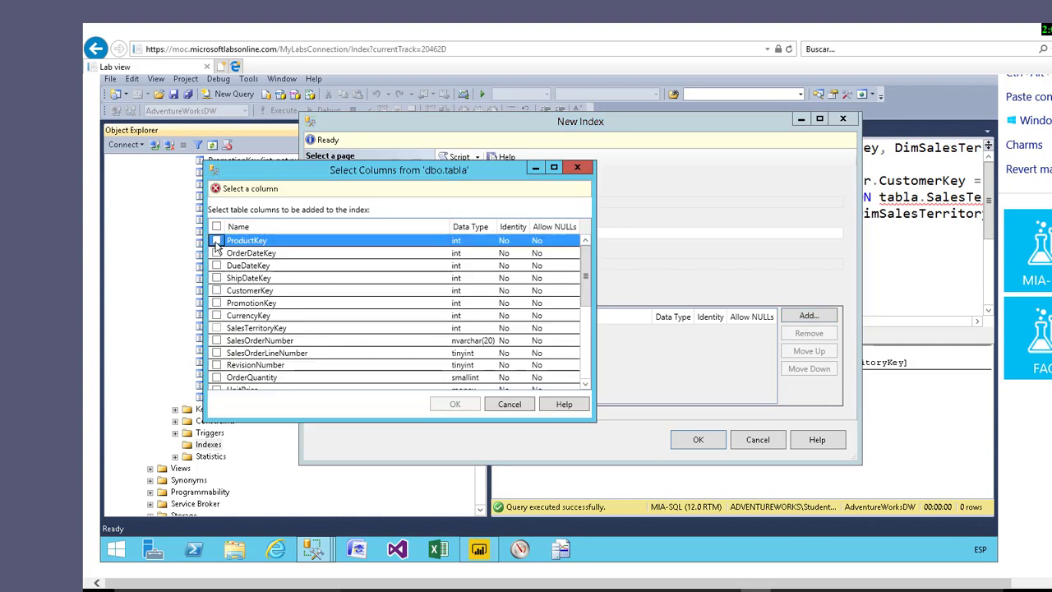
left_click(216, 377)
left_click(454, 403)
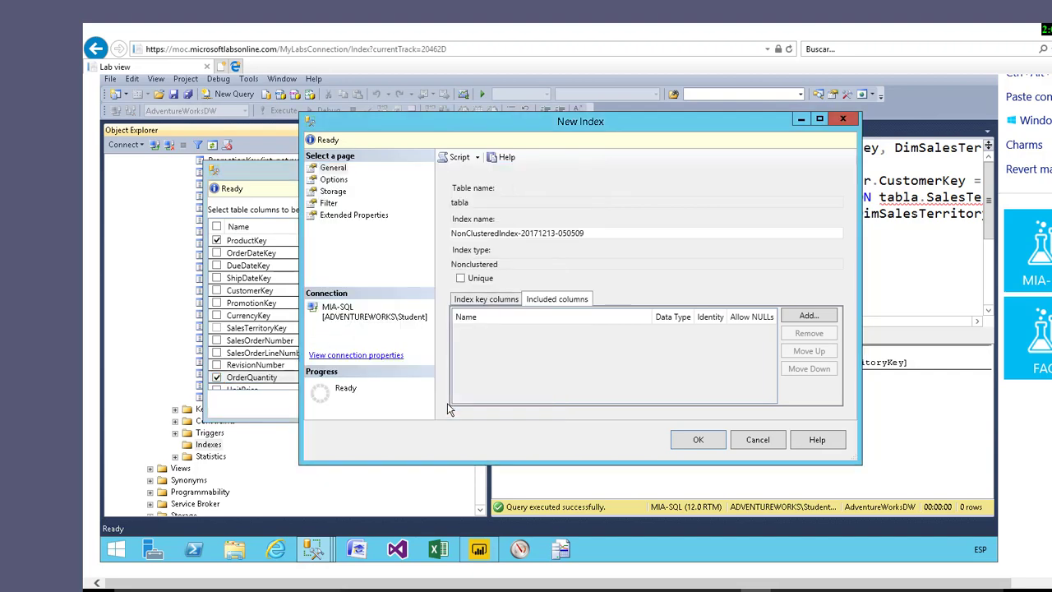
left_click(693, 442)
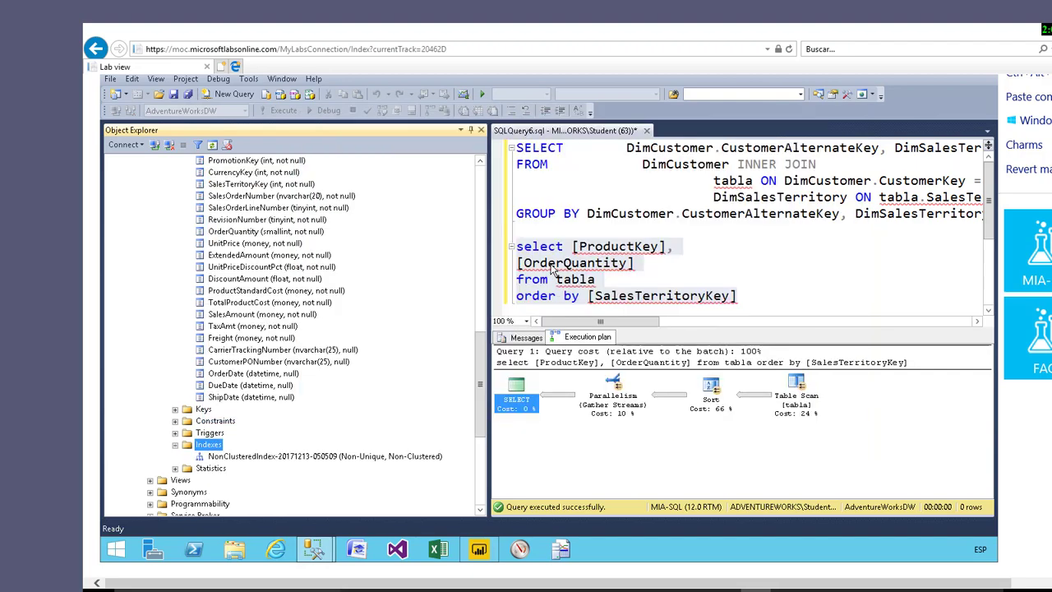
Display the estimated execution plan of the tabla query again to compare it with the index in place
right_click(552, 271)
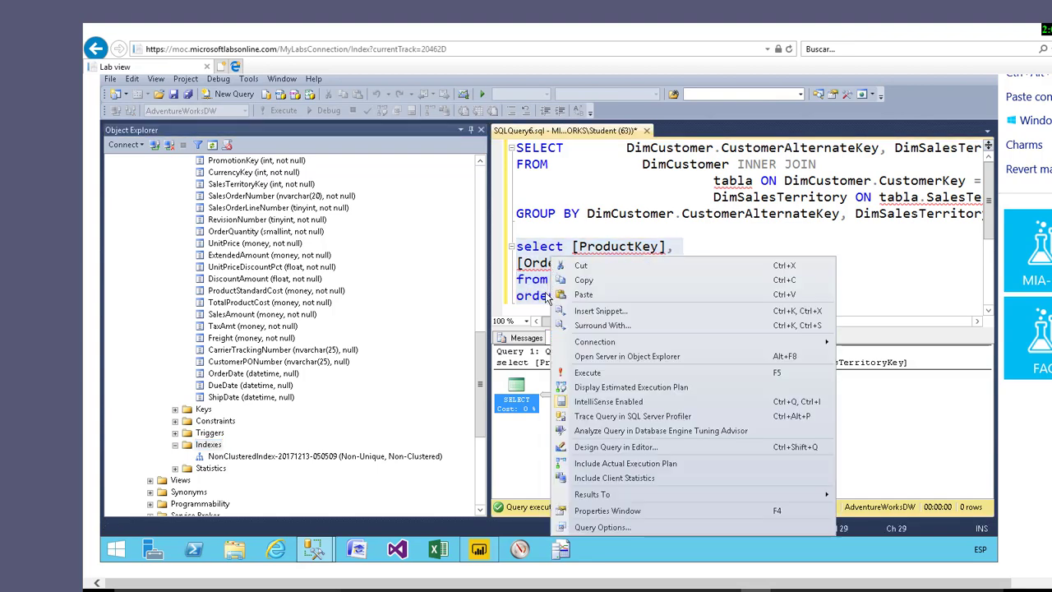
left_click(598, 388)
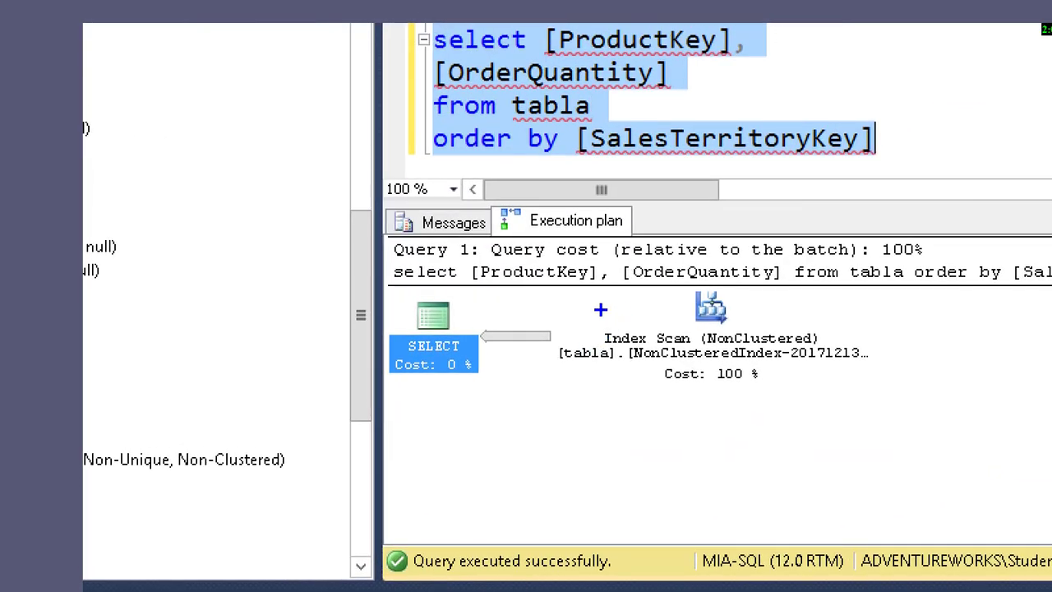
Examine the SELECT operator's estimated subtree cost in the plan that scans the new nonclustered index
mouse_move(630, 266)
left_mouse_down()
mouse_move(698, 396)
mouse_move(886, 422)
left_mouse_up()
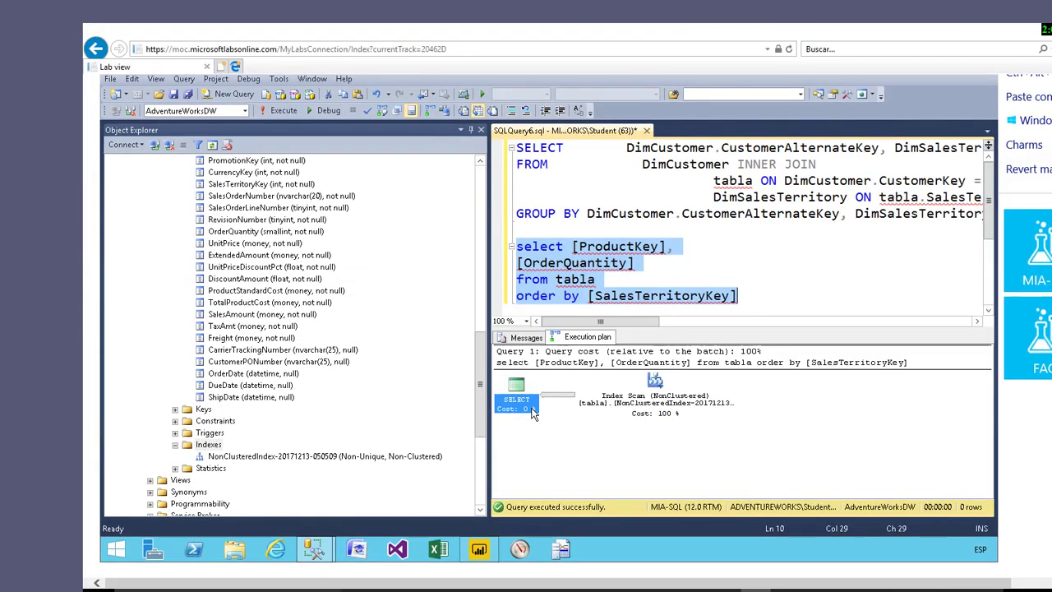
mouse_move(520, 390)
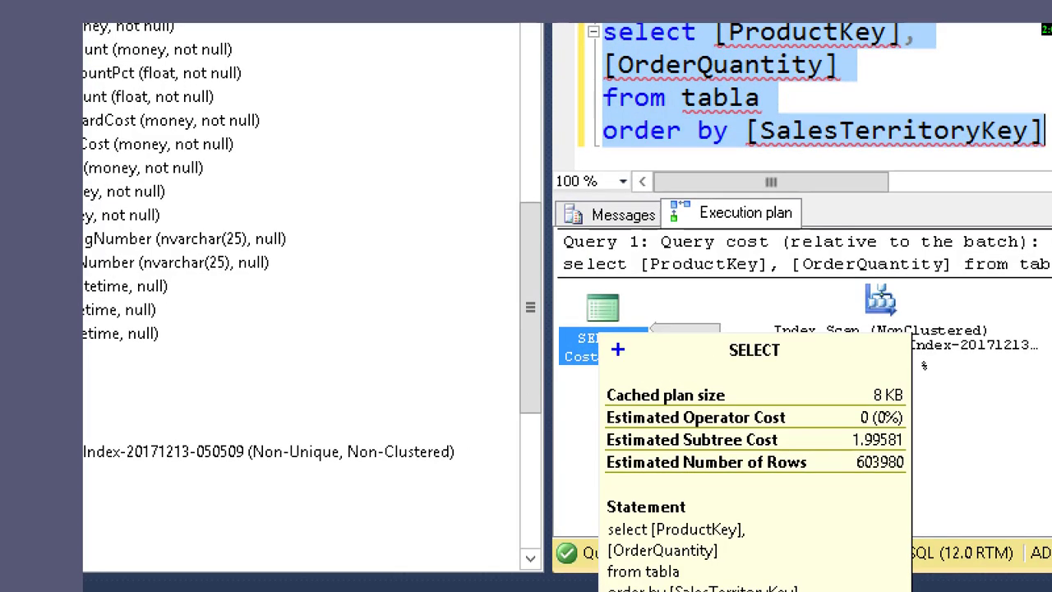
mouse_move(833, 456)
left_mouse_down()
mouse_move(891, 450)
mouse_move(926, 465)
left_mouse_up()
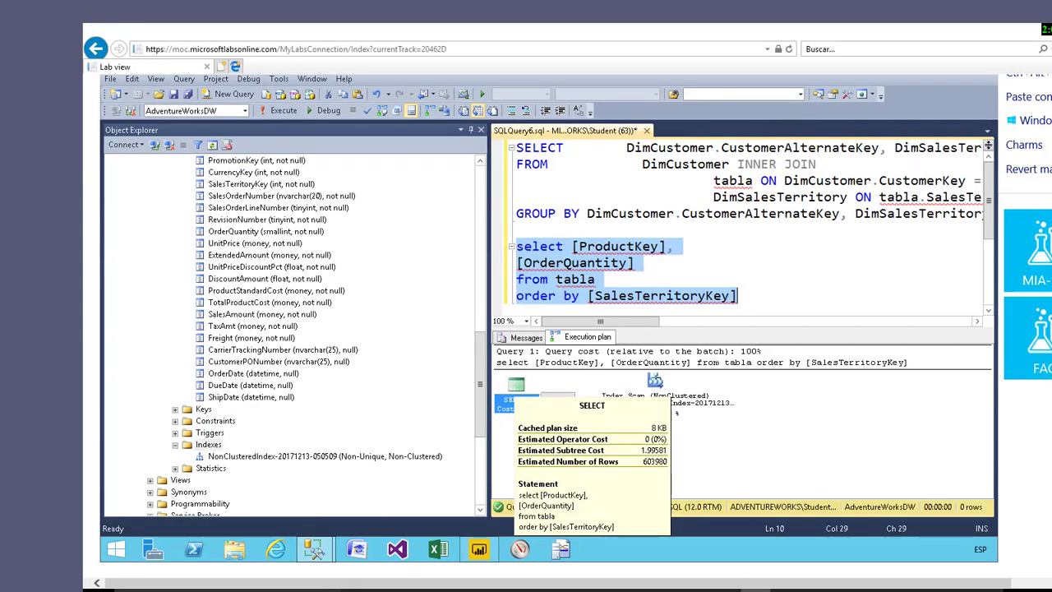
Delete the nonclustered index from tabla's indexes
left_click(247, 457)
right_click(247, 457)
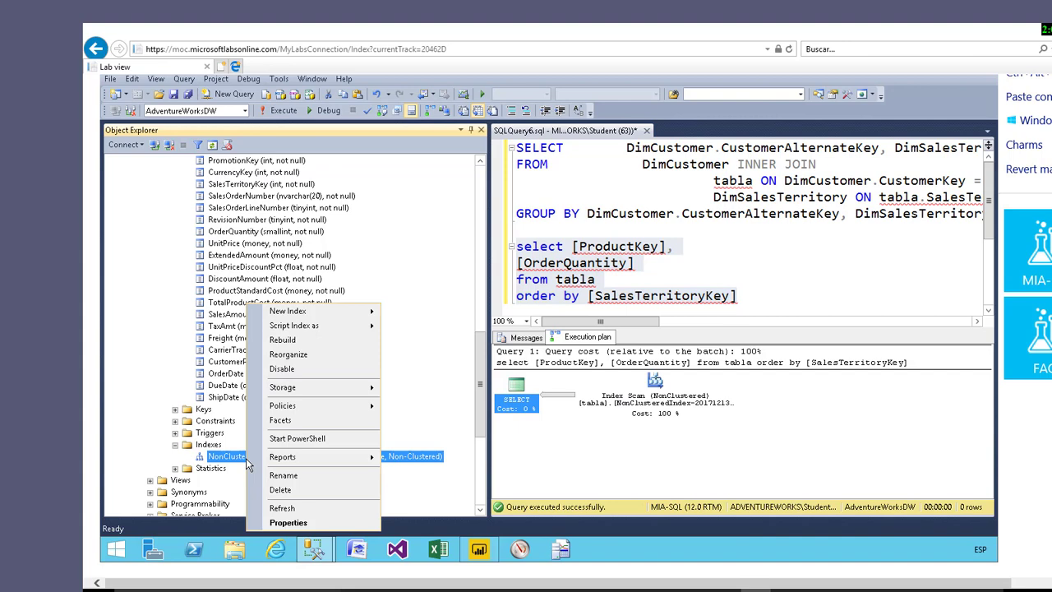
left_click(279, 489)
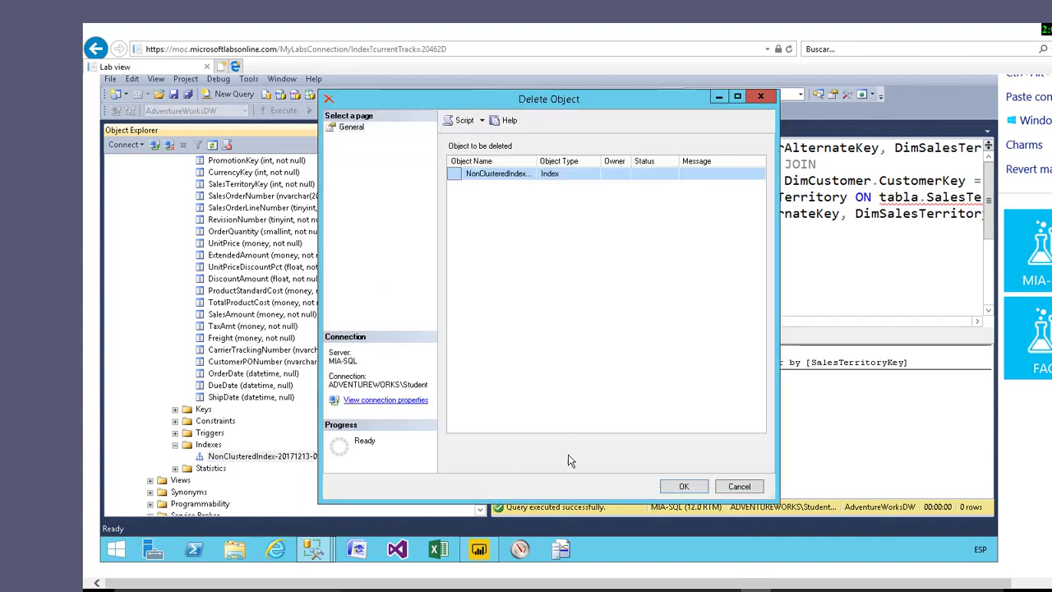
left_click(682, 487)
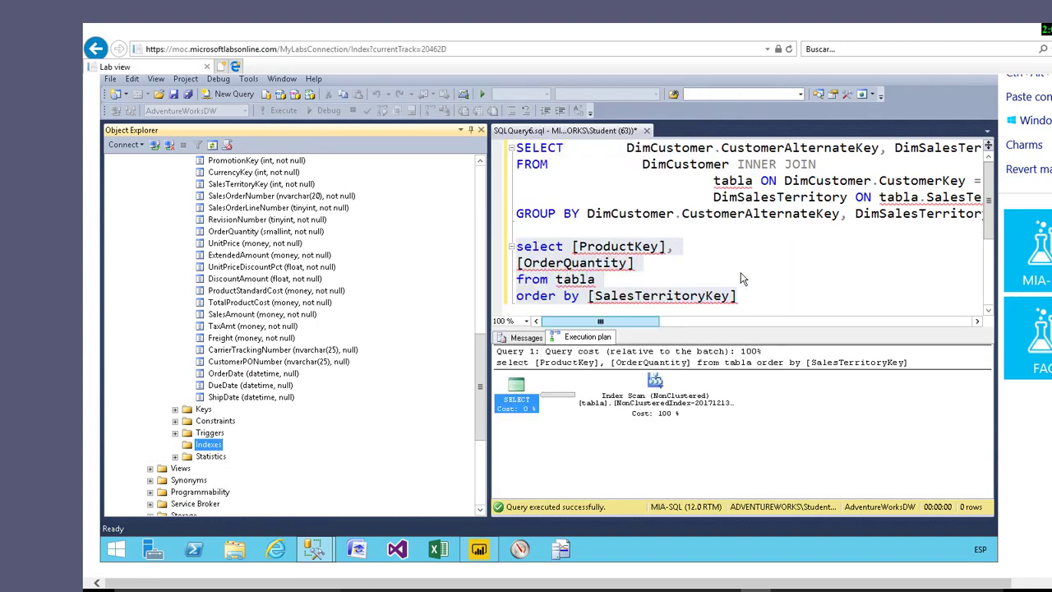
Send the selected tabla query to Database Engine Tuning Advisor and restrict the physical design structures to nonclustered indexes
right_click(564, 263)
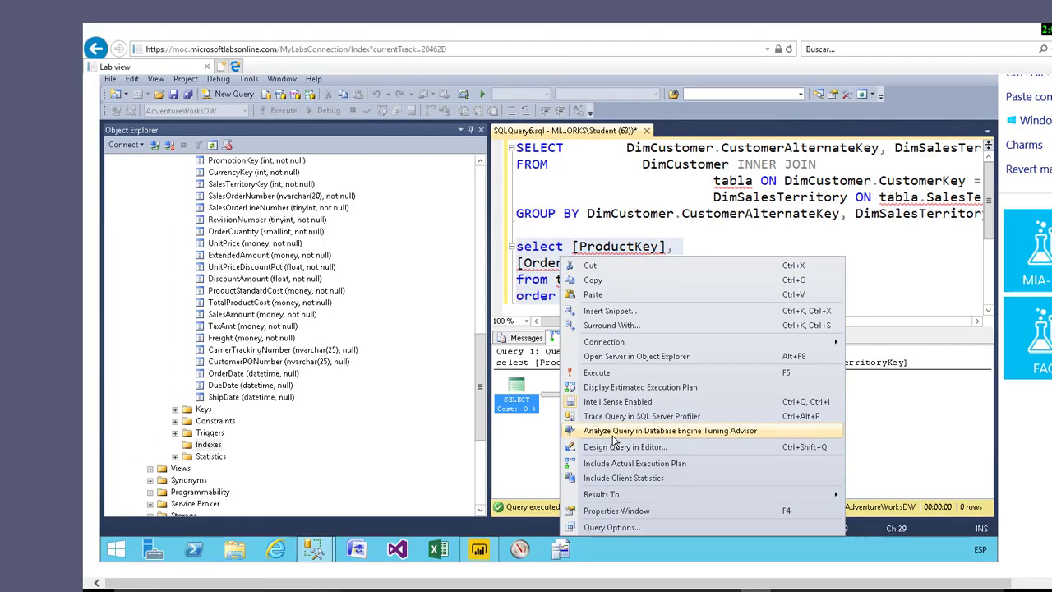
left_click(611, 431)
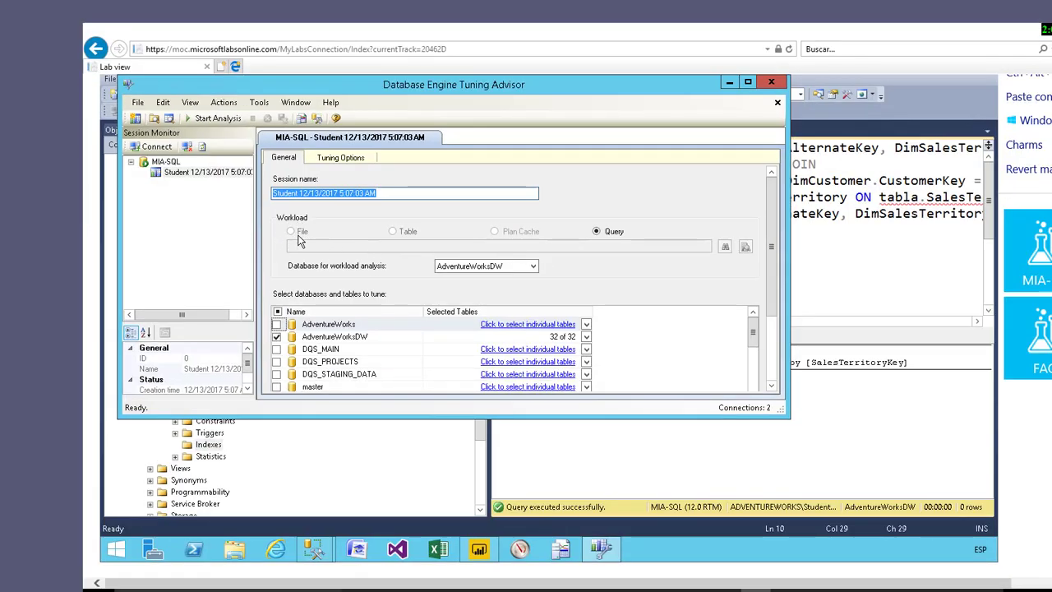
left_click(329, 160)
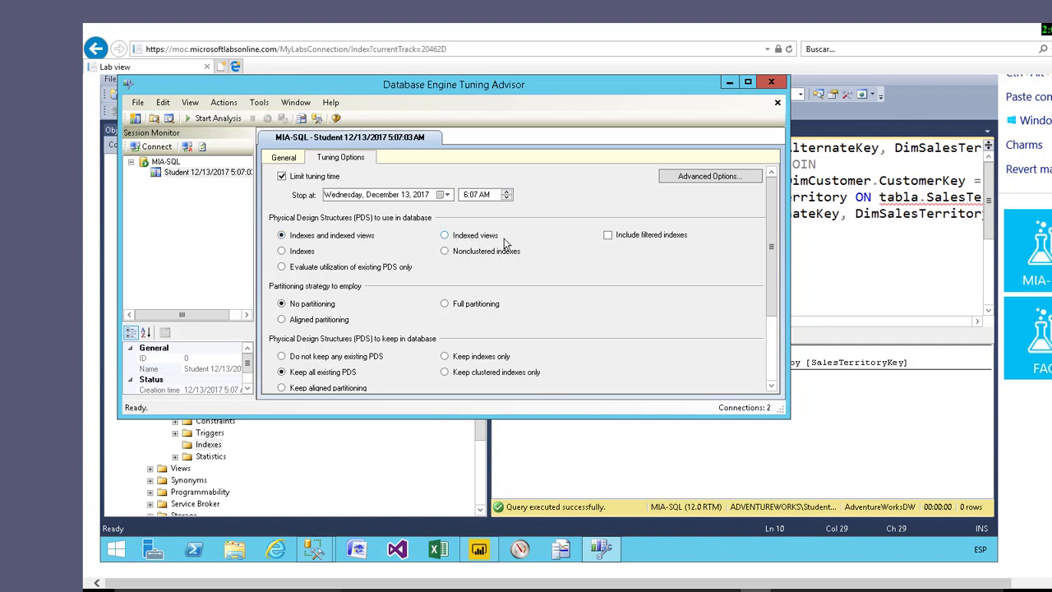
left_click(444, 252)
Review the maximum space and online index recommendation settings in the advanced tuning options
left_click(702, 178)
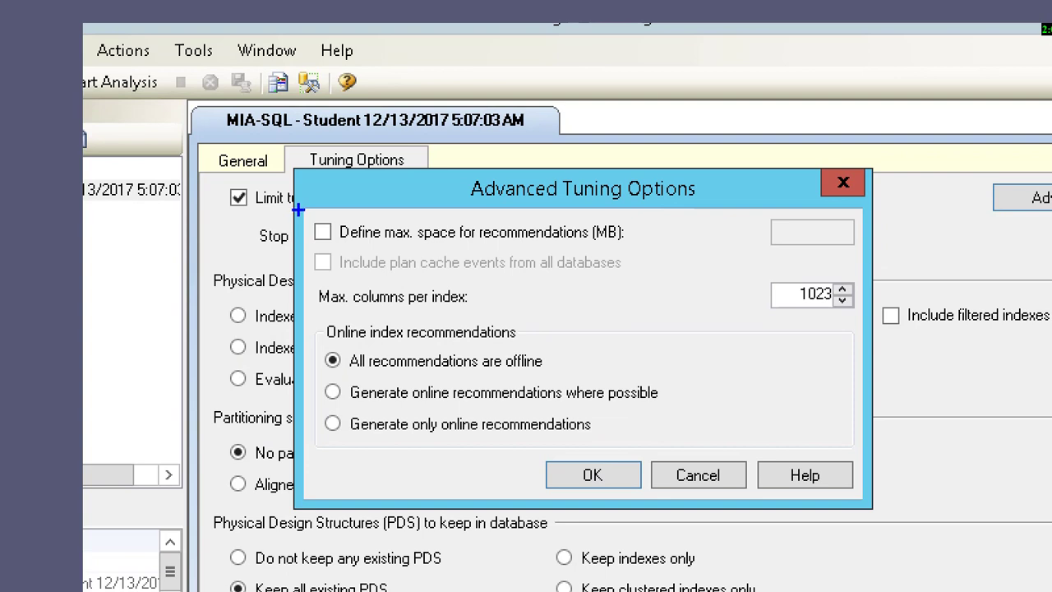
mouse_move(298, 209)
left_mouse_down()
mouse_move(308, 235)
mouse_move(577, 255)
mouse_move(644, 249)
left_mouse_up()
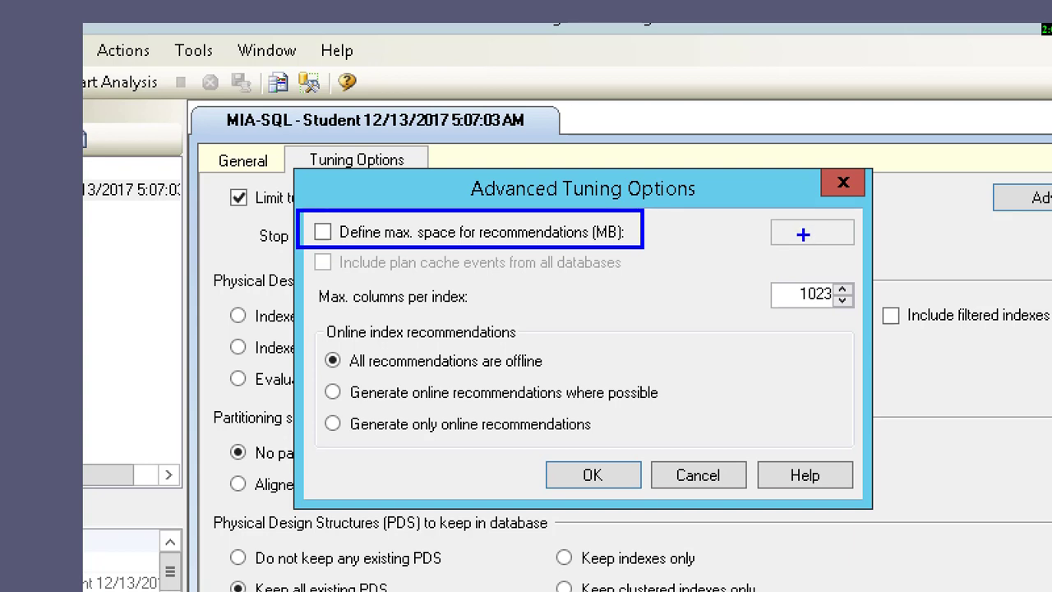
mouse_move(294, 340)
left_mouse_down()
mouse_move(399, 392)
mouse_move(547, 374)
left_mouse_up()
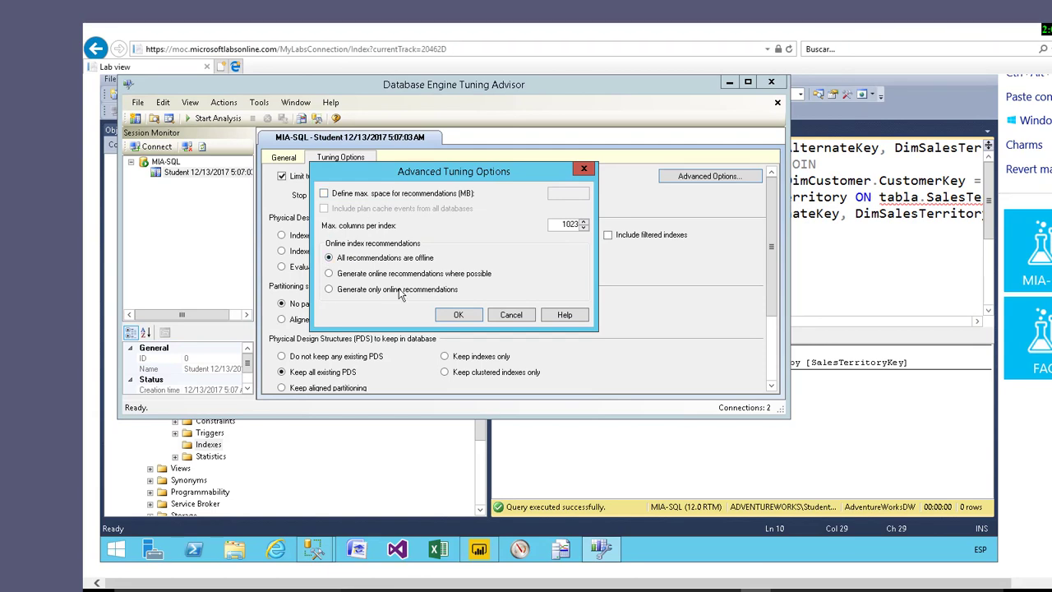
left_click(457, 310)
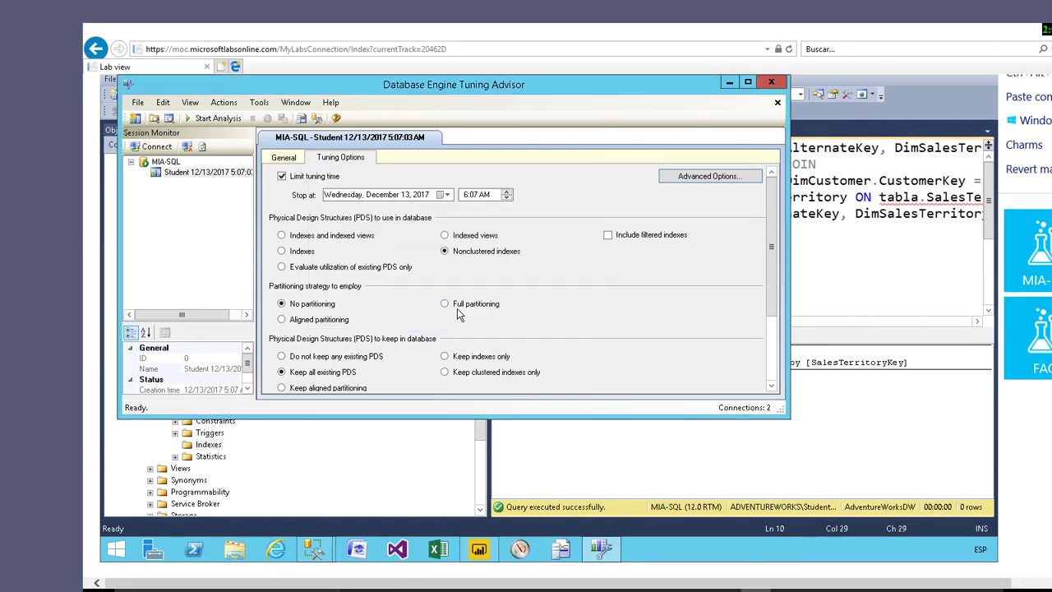
Run the tuning analysis on AdventureWorksDW and inspect the index recommended for tabla
left_click(285, 157)
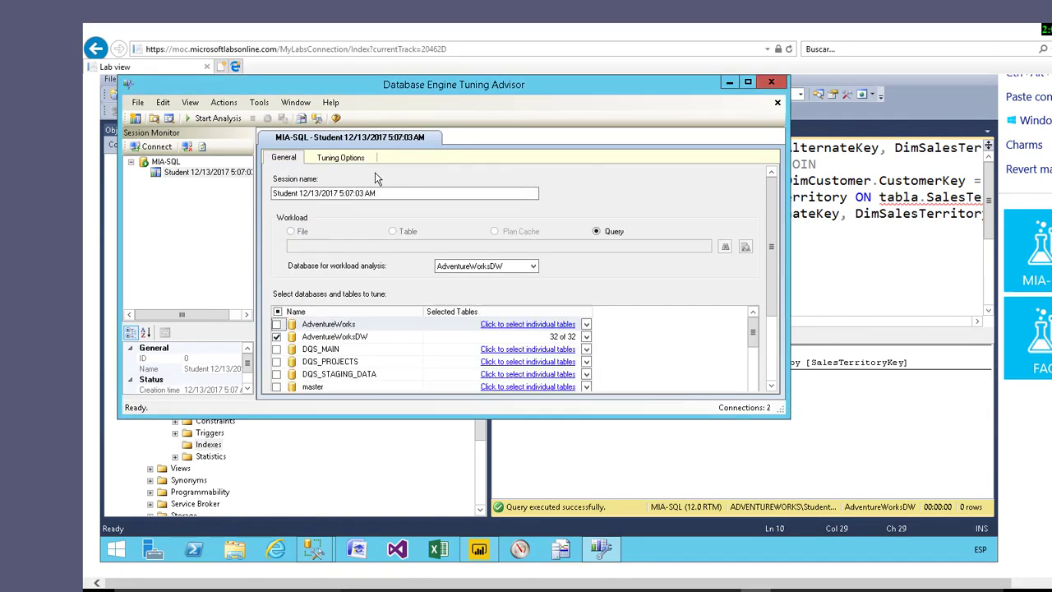
left_click(189, 118)
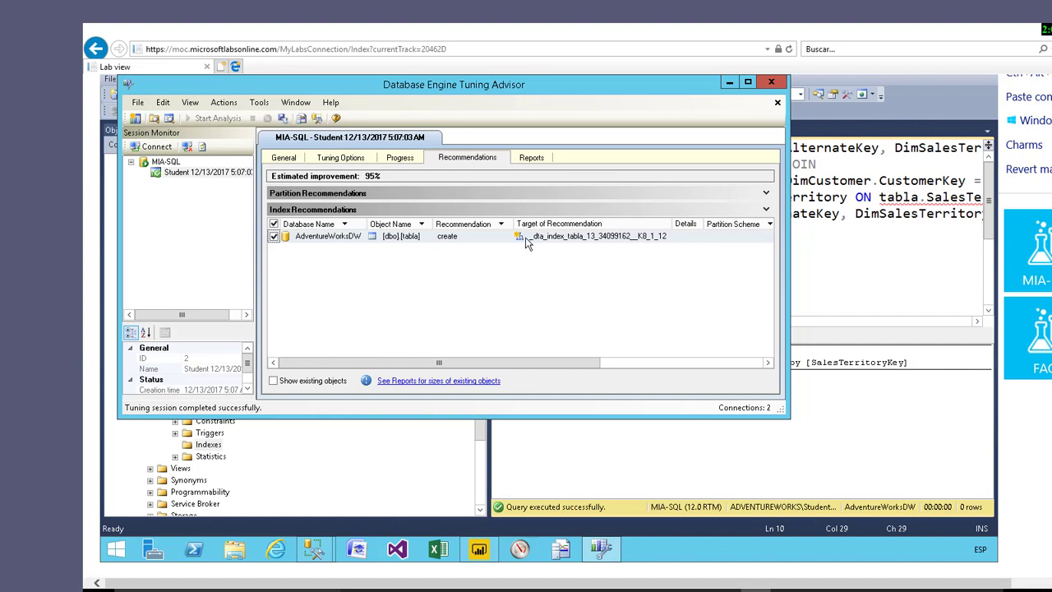
mouse_move(564, 239)
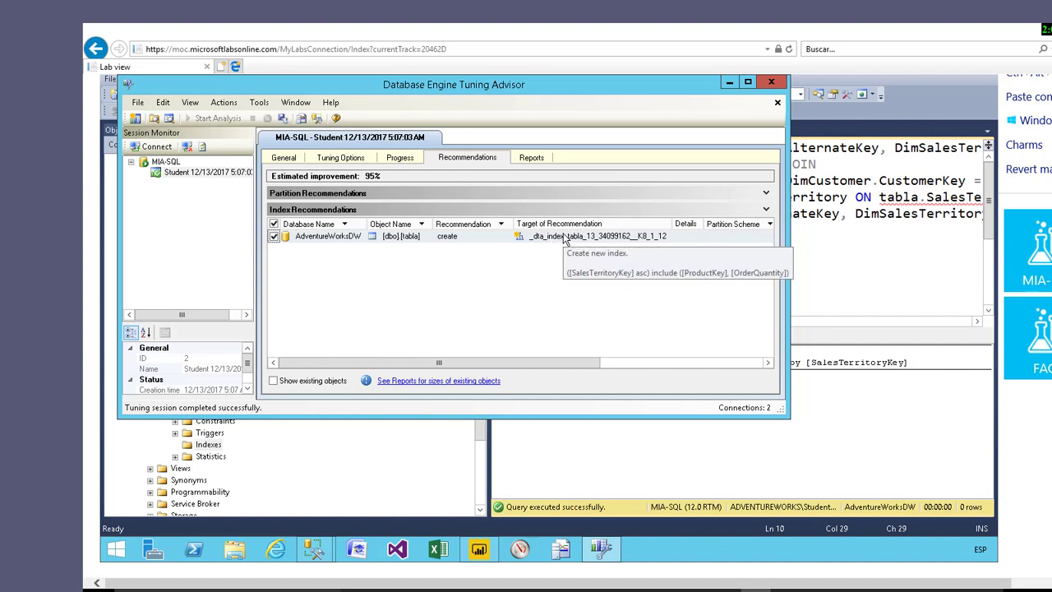
Preview the recommended index's SQL script and examine its key column and included columns
left_click_drag(559, 364, 755, 380)
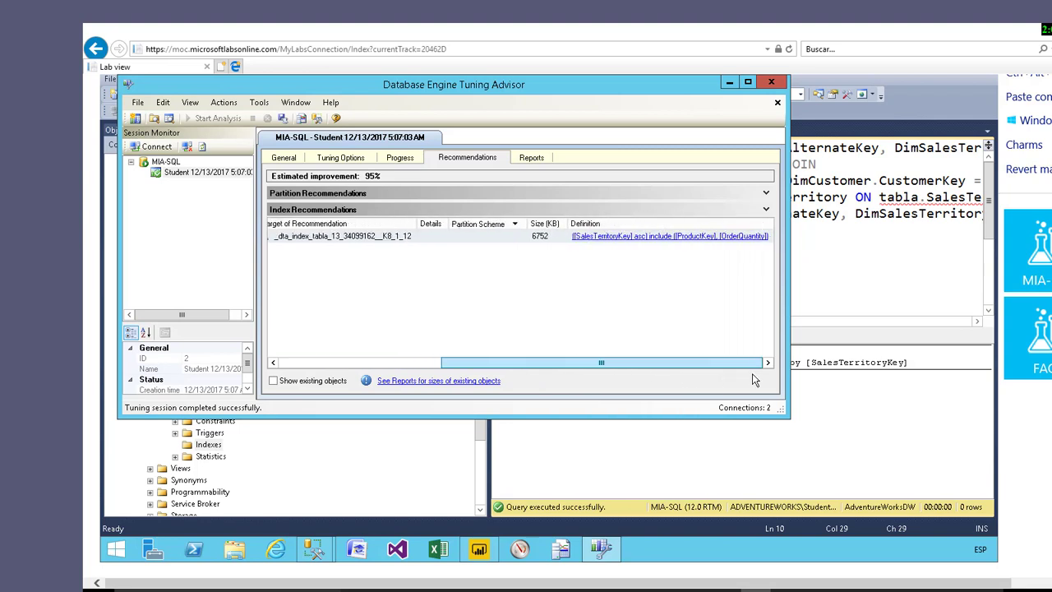
left_click(638, 241)
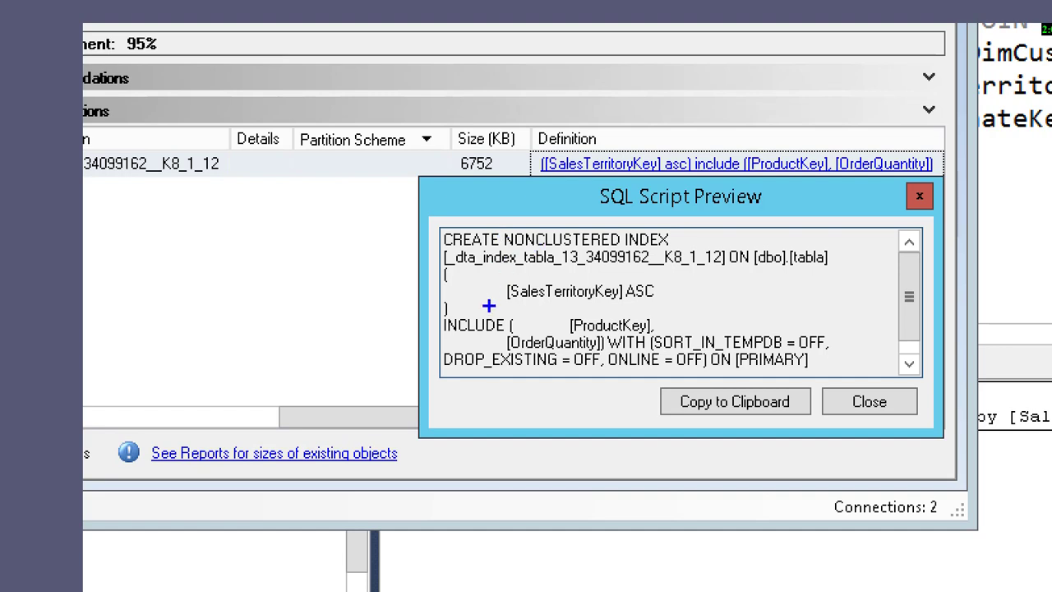
mouse_move(489, 276)
left_mouse_down()
mouse_move(531, 314)
mouse_move(631, 311)
mouse_move(725, 285)
left_mouse_up()
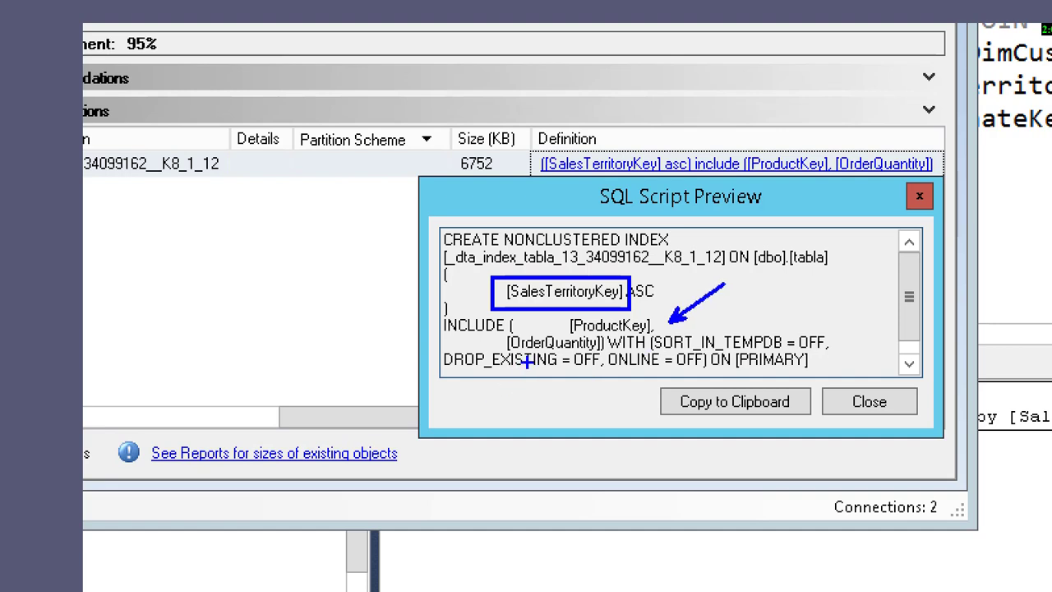
left_click_drag(529, 362, 479, 403)
key("Escape")
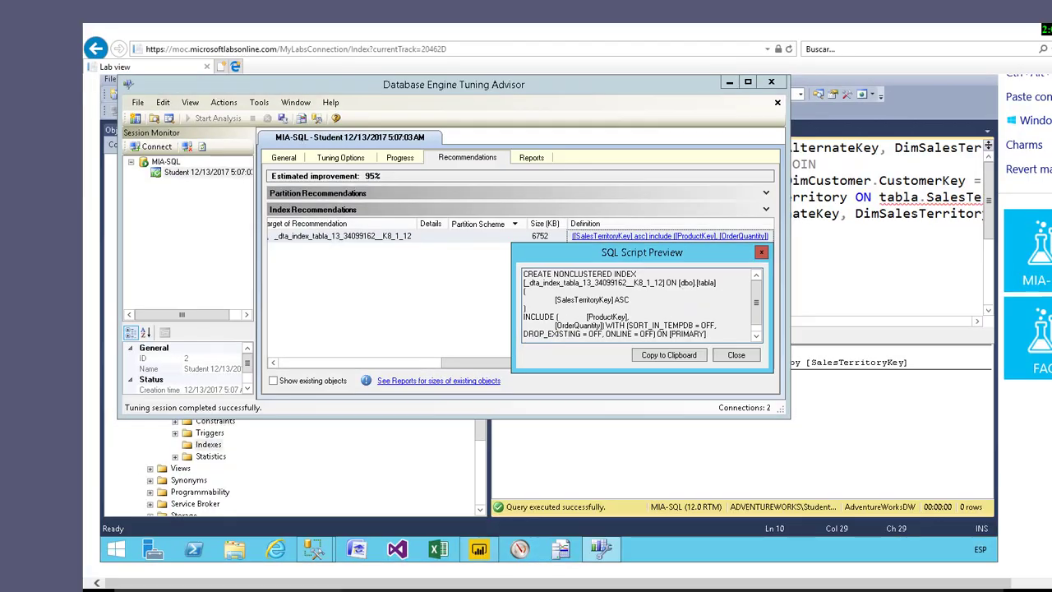
left_click(737, 355)
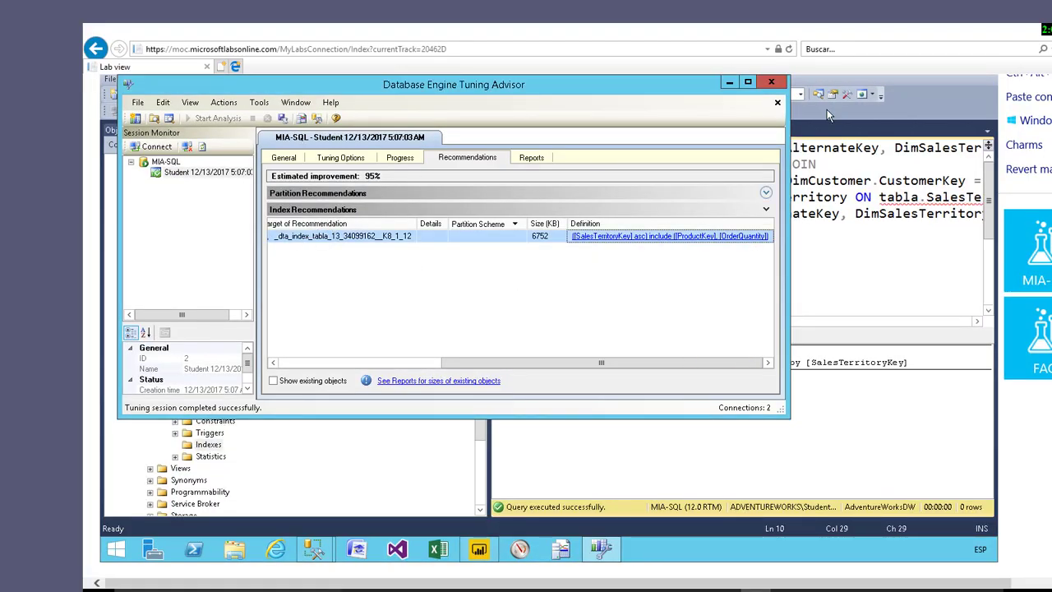
Delete the tuning session and close Database Engine Tuning Advisor
right_click(186, 175)
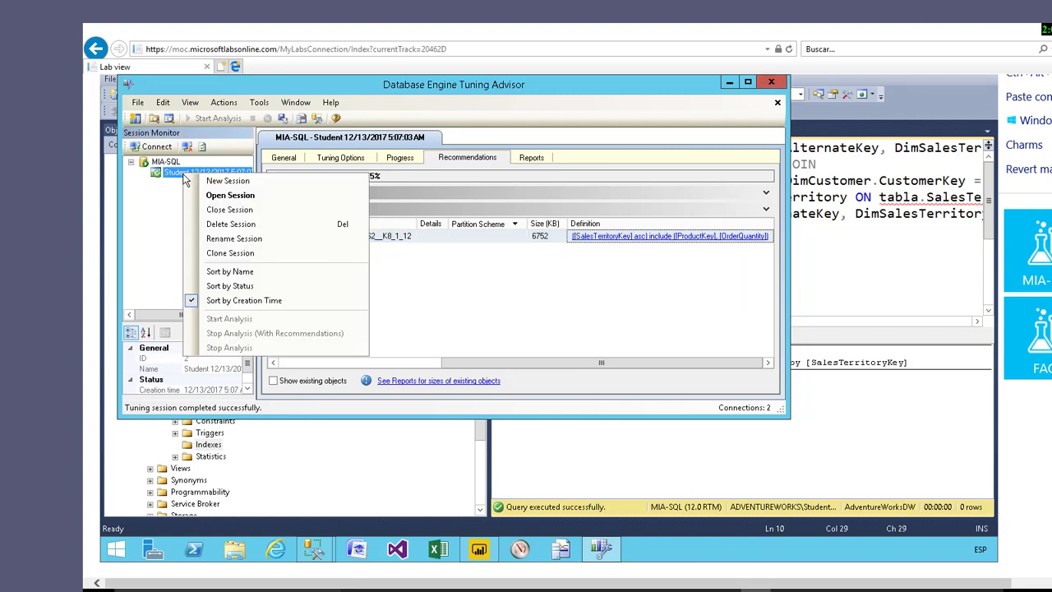
left_click(229, 224)
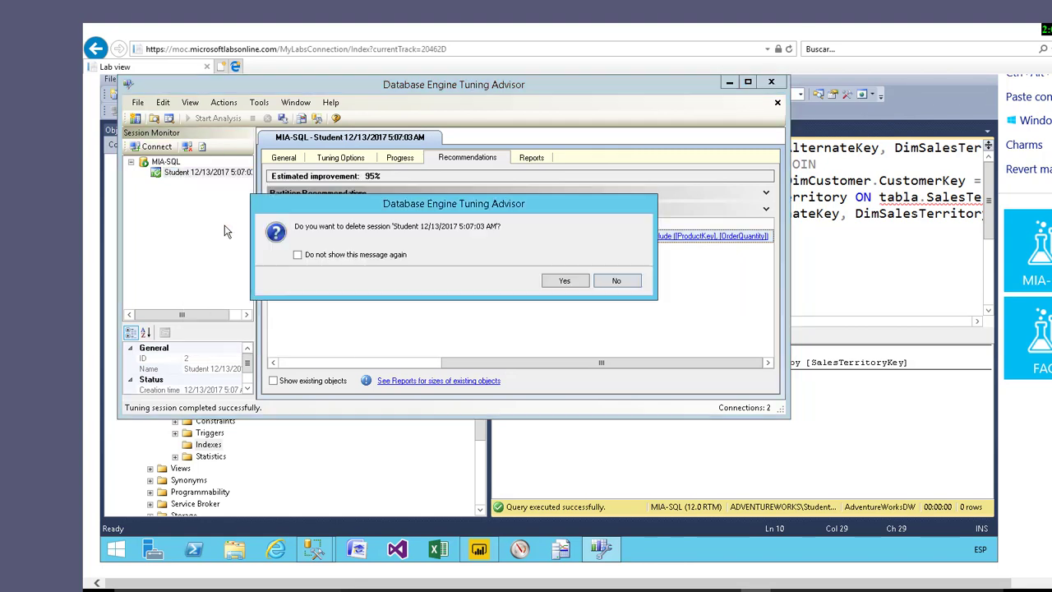
left_click(564, 281)
left_click(778, 87)
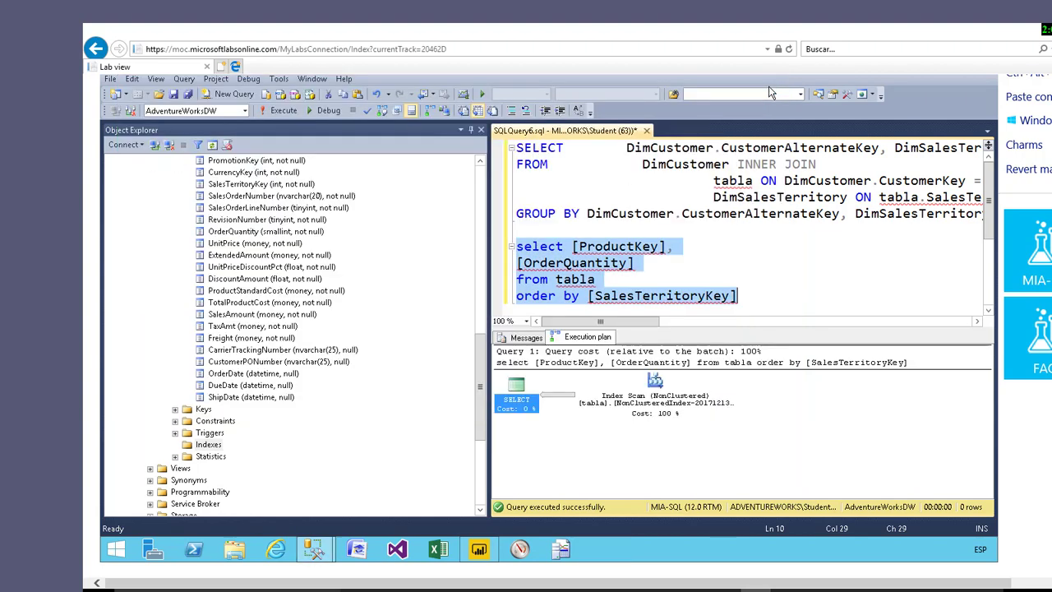
Widen the query editor and display the estimated execution plan of the DimCustomer join query with the GROUP BY
left_click(683, 248)
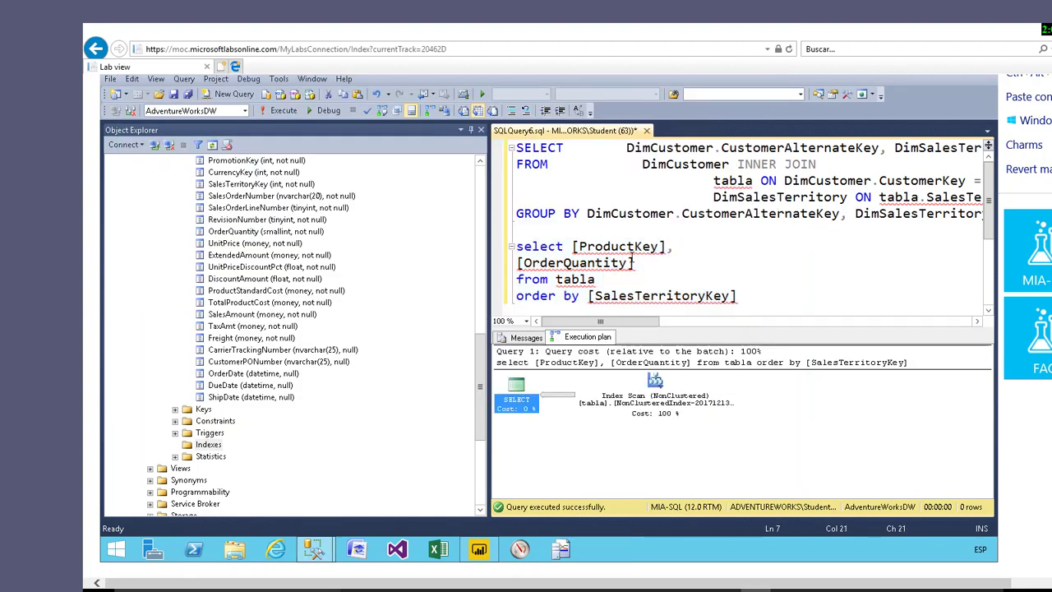
left_click_drag(488, 253, 326, 253)
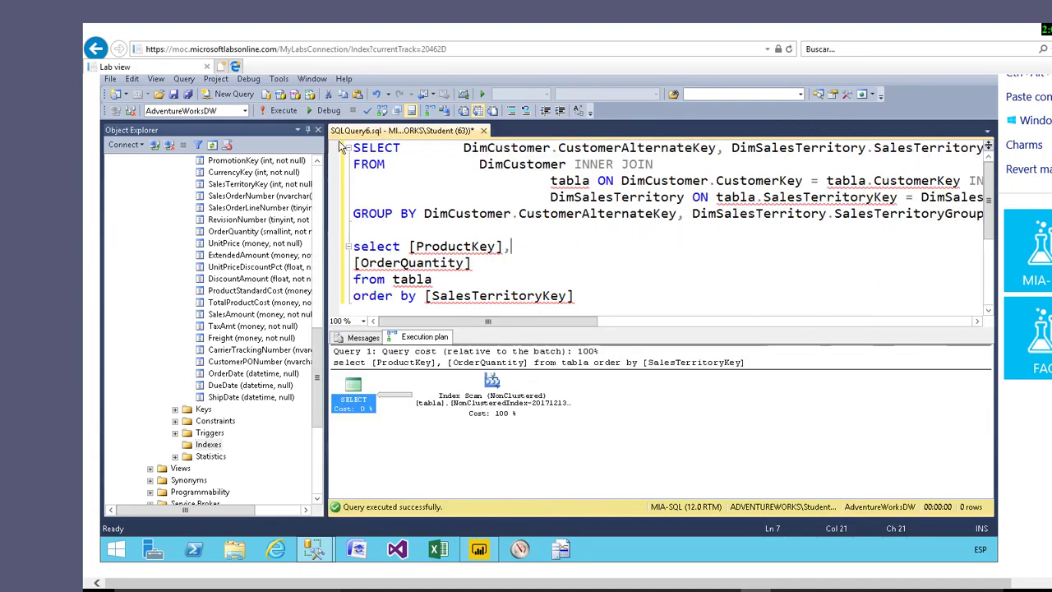
left_click_drag(355, 148, 645, 236)
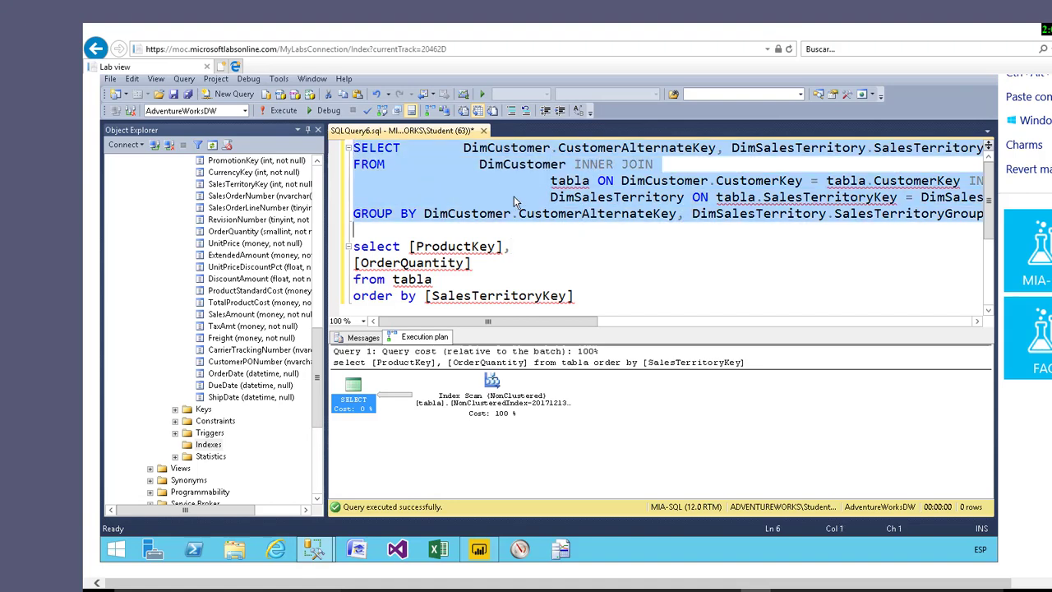
right_click(514, 196)
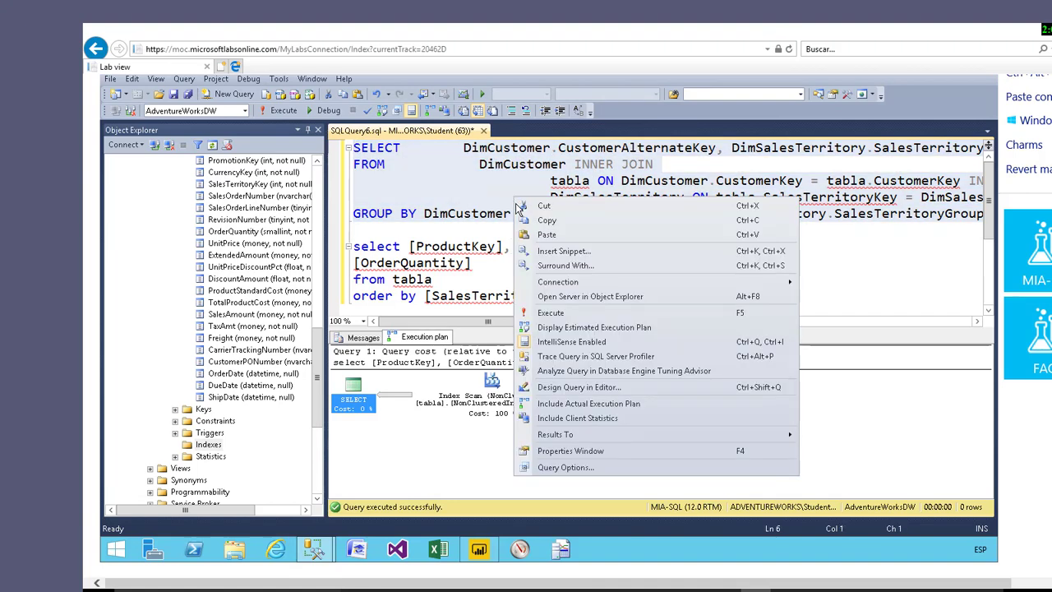
left_click(624, 328)
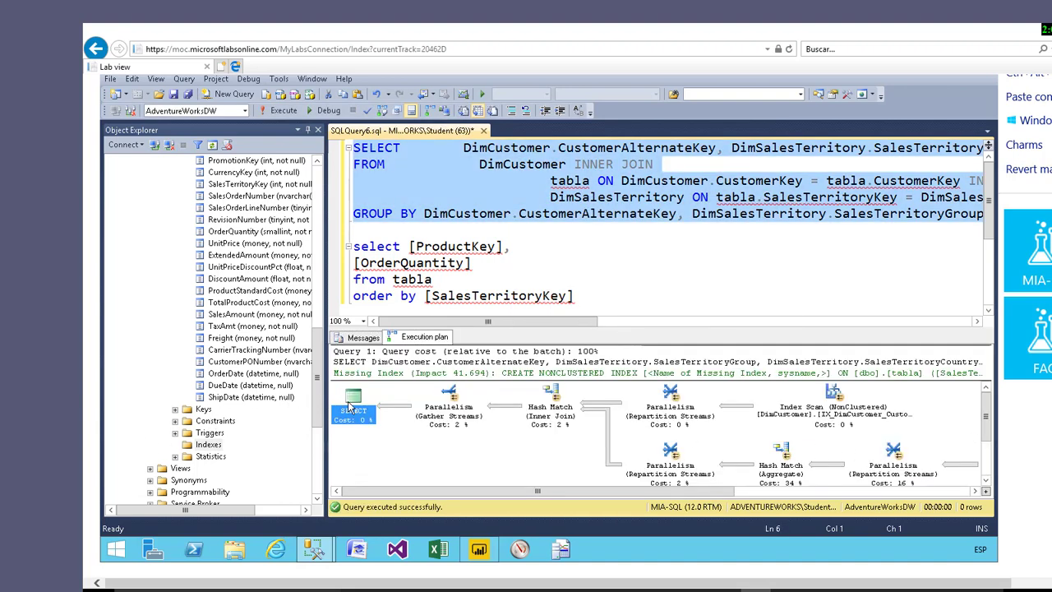
Examine the SELECT operator's estimated subtree cost and the missing index suggestion in the join query's plan
mouse_move(352, 407)
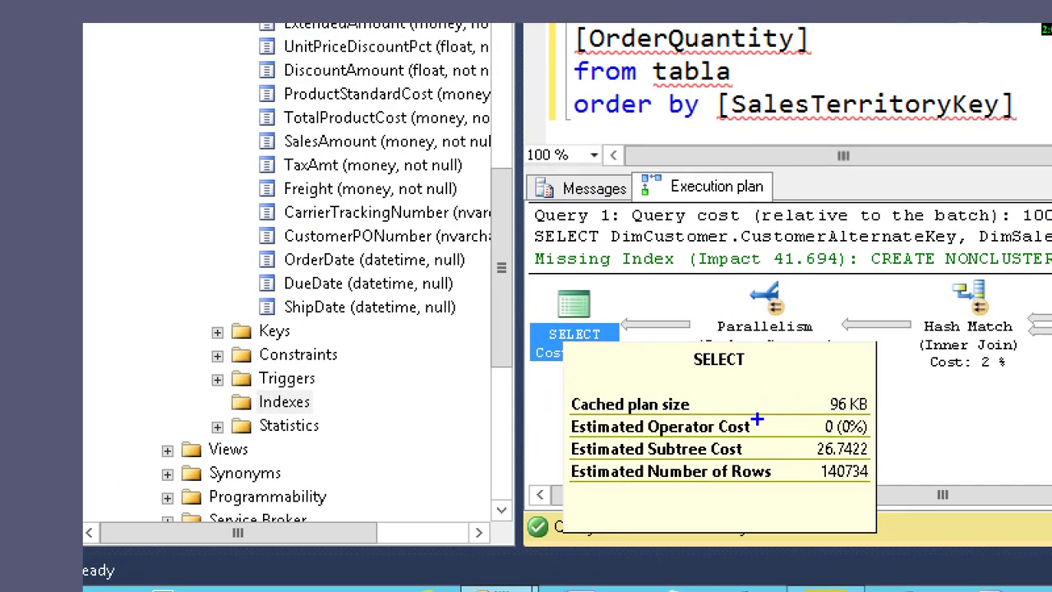
mouse_move(785, 428)
left_mouse_down()
mouse_move(823, 463)
mouse_move(876, 465)
left_mouse_up()
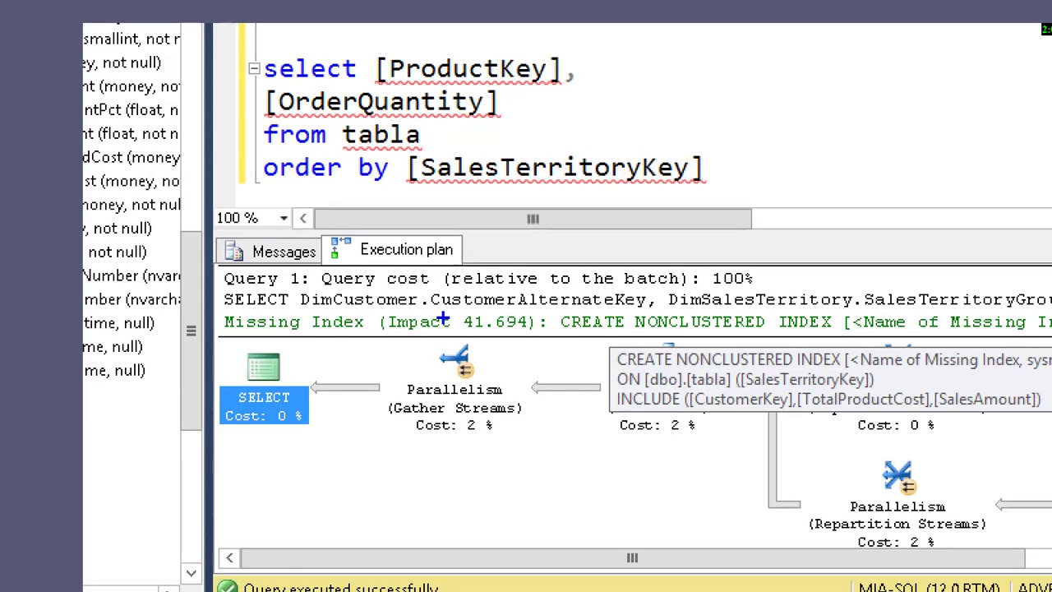
left_click_drag(214, 307, 378, 334)
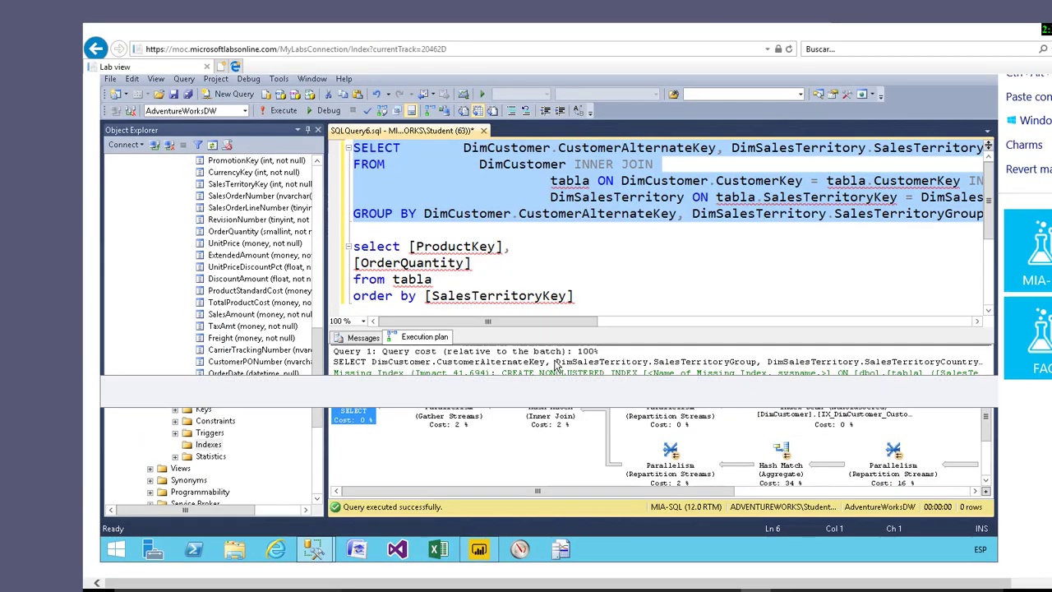
Generate the missing index details script from the execution plan, read its suggested index definition and close the script
right_click(543, 364)
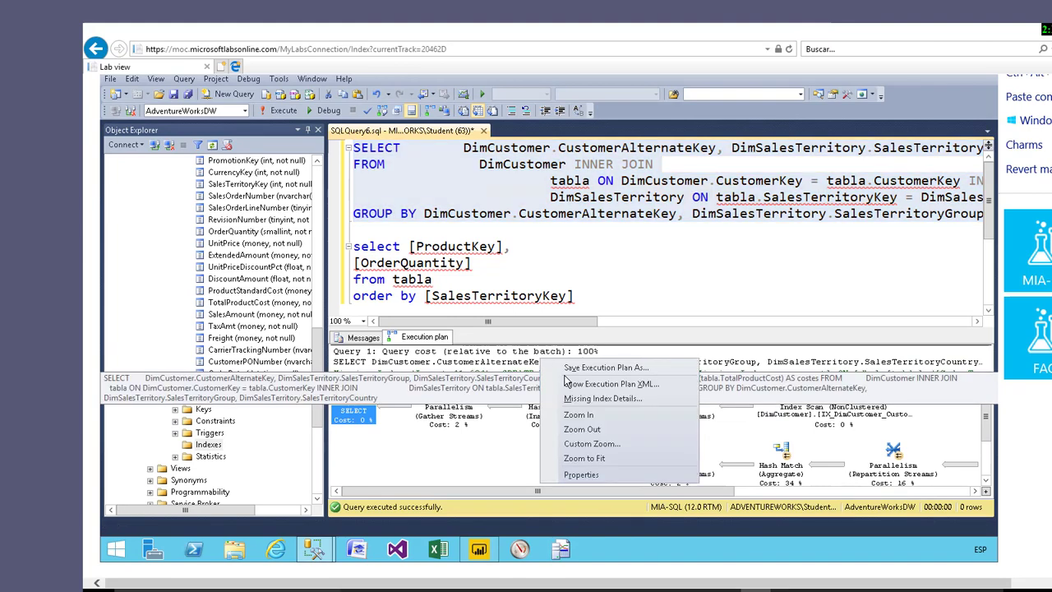
left_click(590, 403)
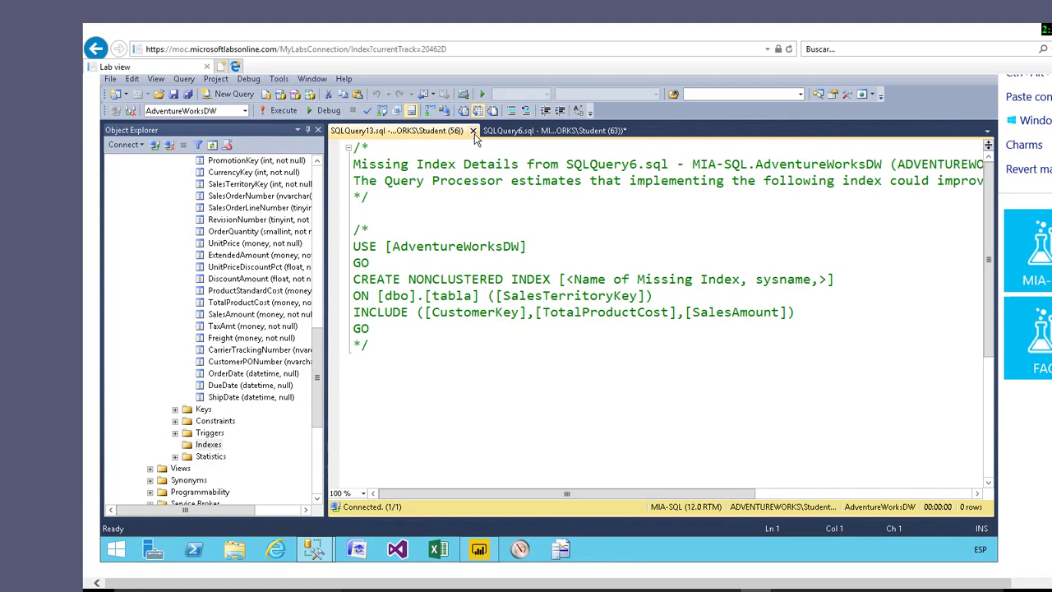
left_click(473, 130)
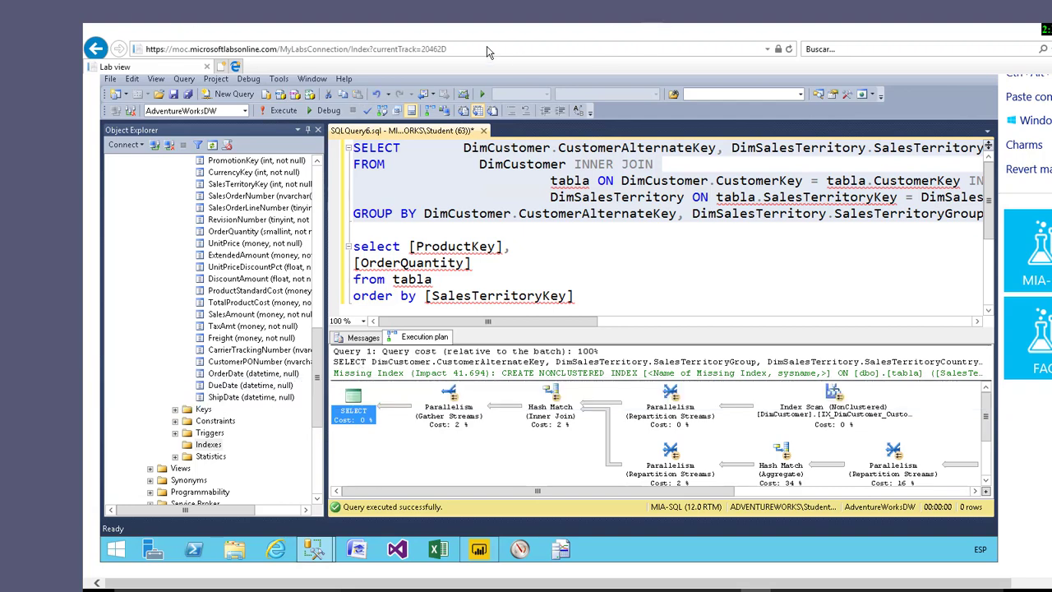
Analyze the selected DimCustomer join query in Database Engine Tuning Advisor, using indexes and indexed views as the physical design structures
right_click(483, 191)
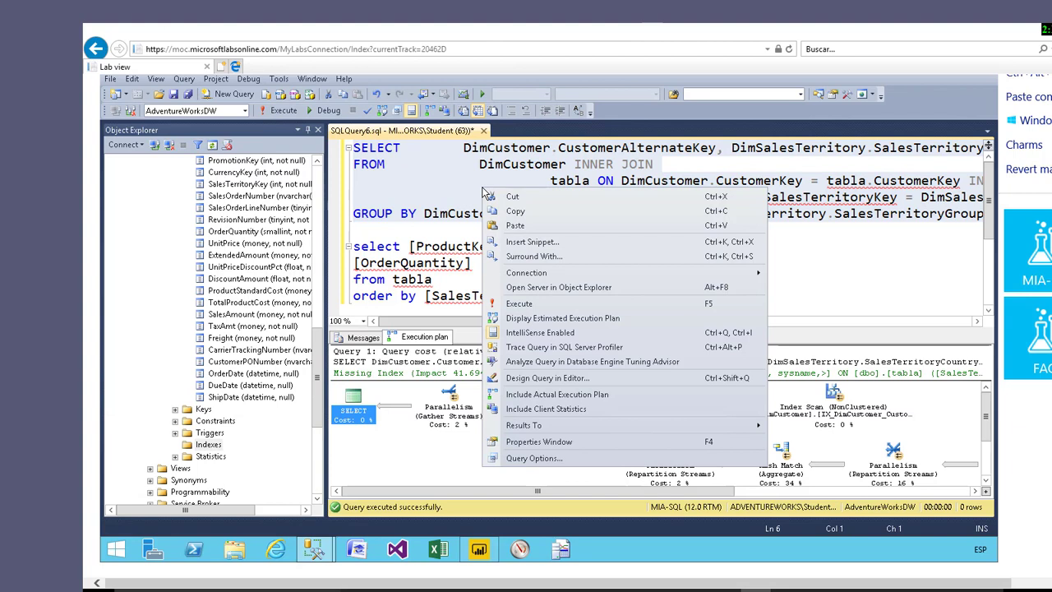
left_click(573, 367)
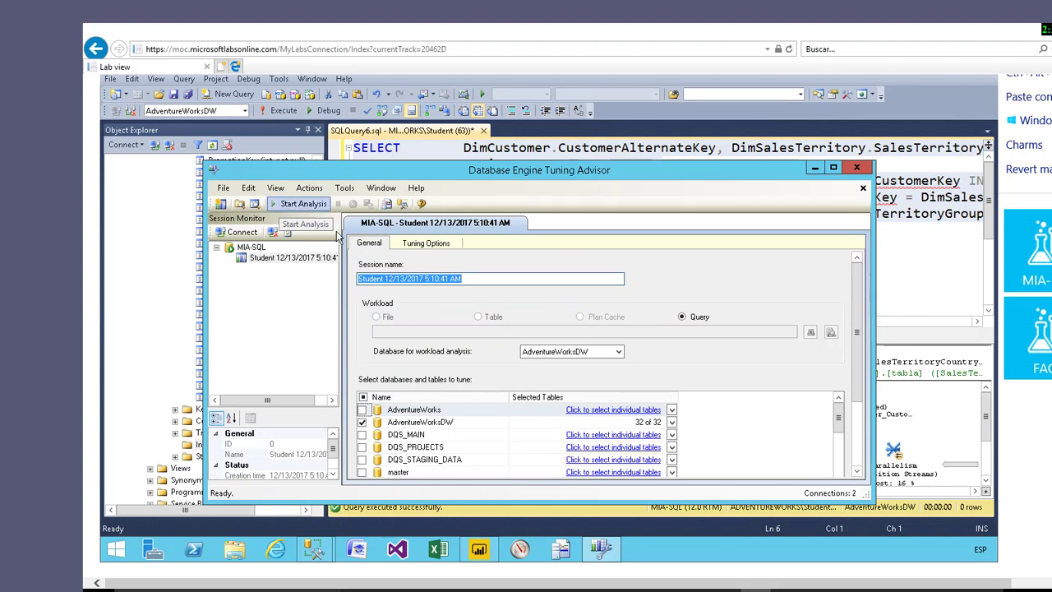
left_click(410, 246)
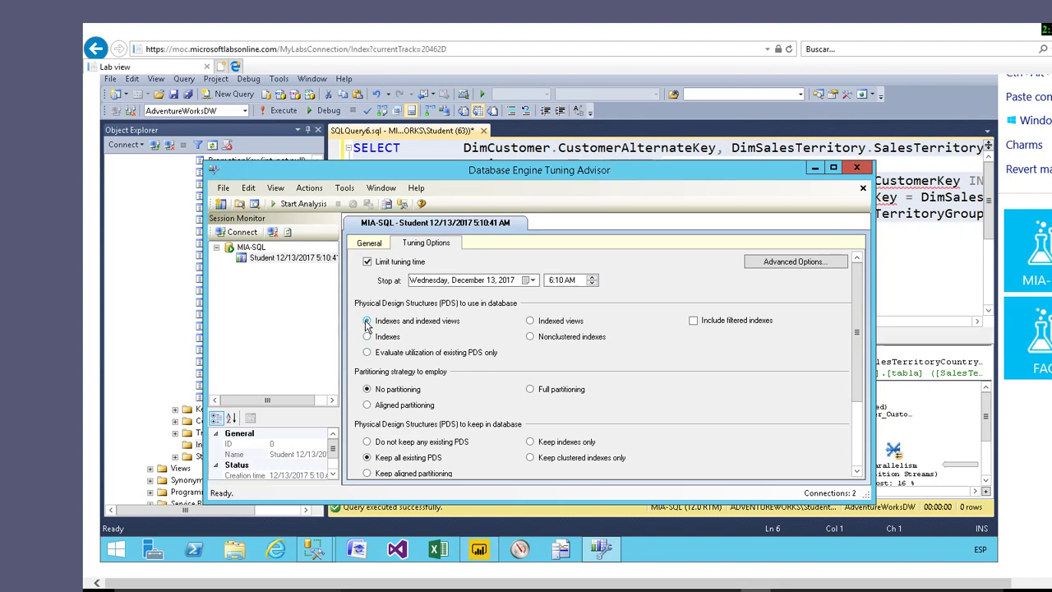
left_click(278, 204)
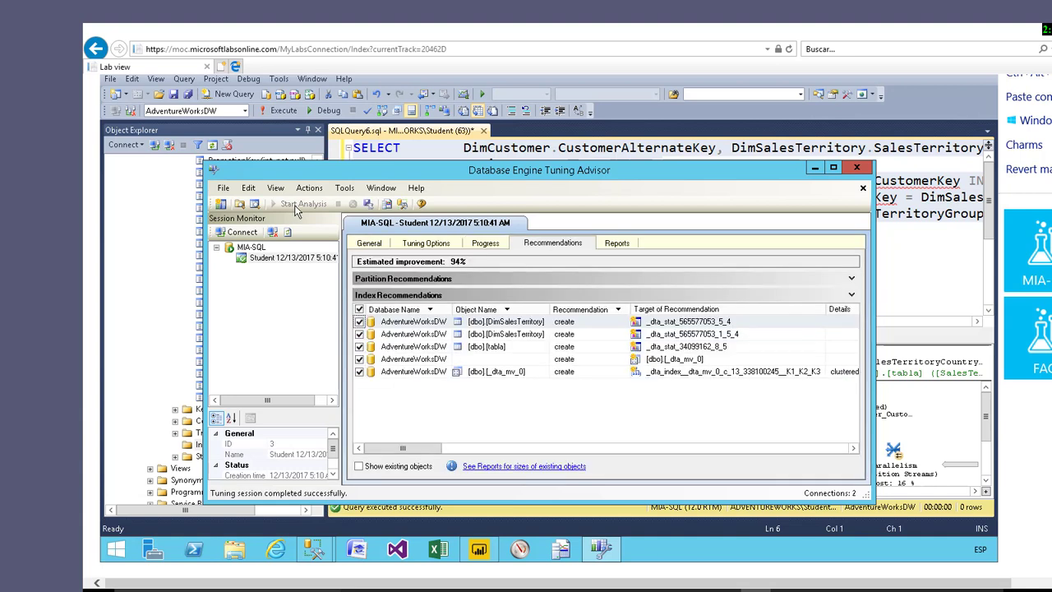
Examine the index recommendations for the join query, including the definition of the recommended view _dta_mv_0
left_click(659, 367)
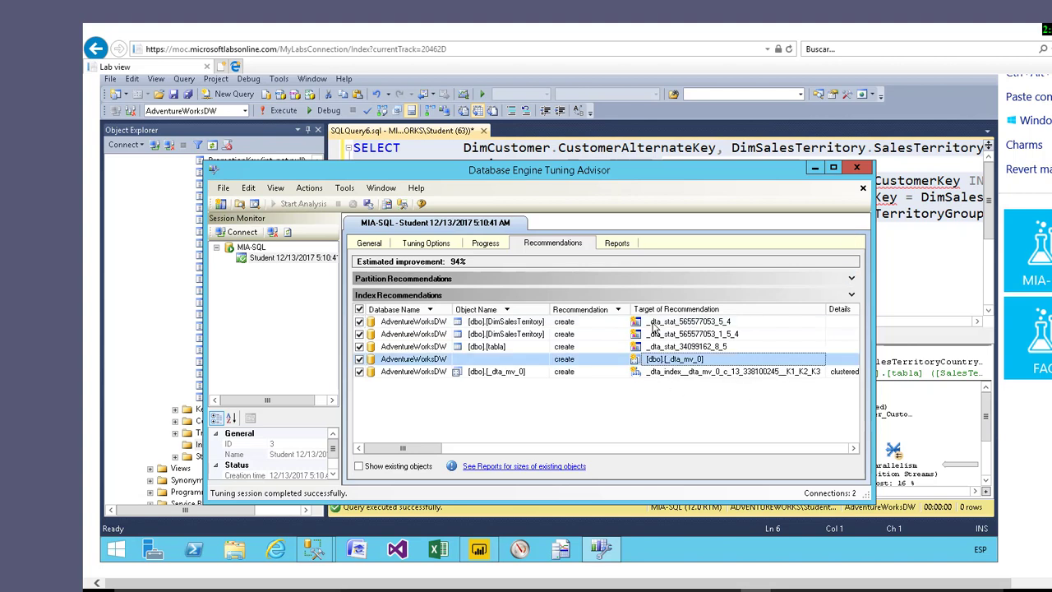
left_click(605, 448)
left_click(694, 448)
left_click(779, 448)
left_click(779, 449)
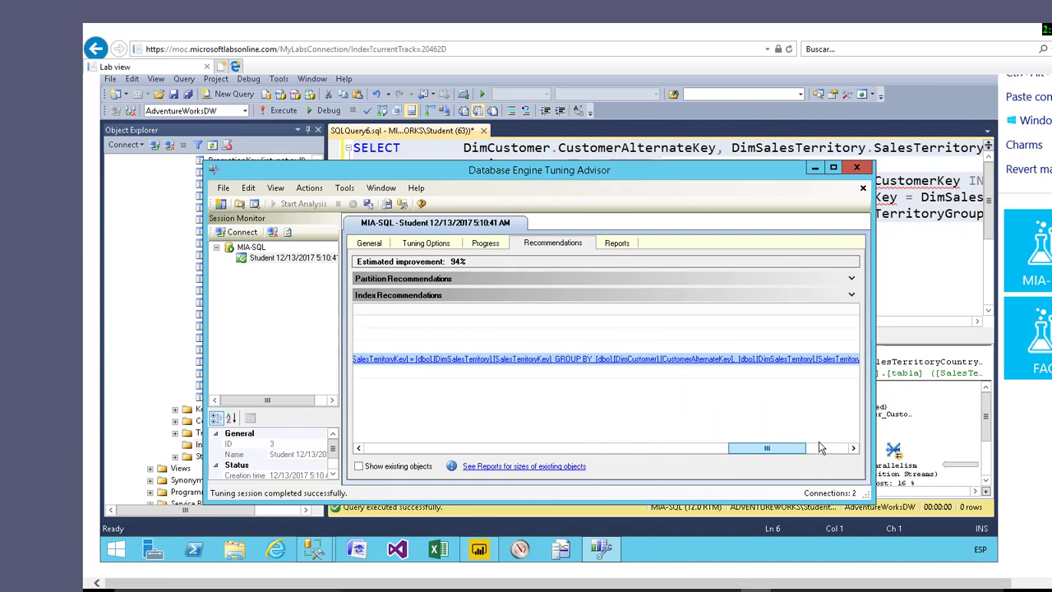
left_click(779, 448)
left_click_drag(779, 450, 475, 452)
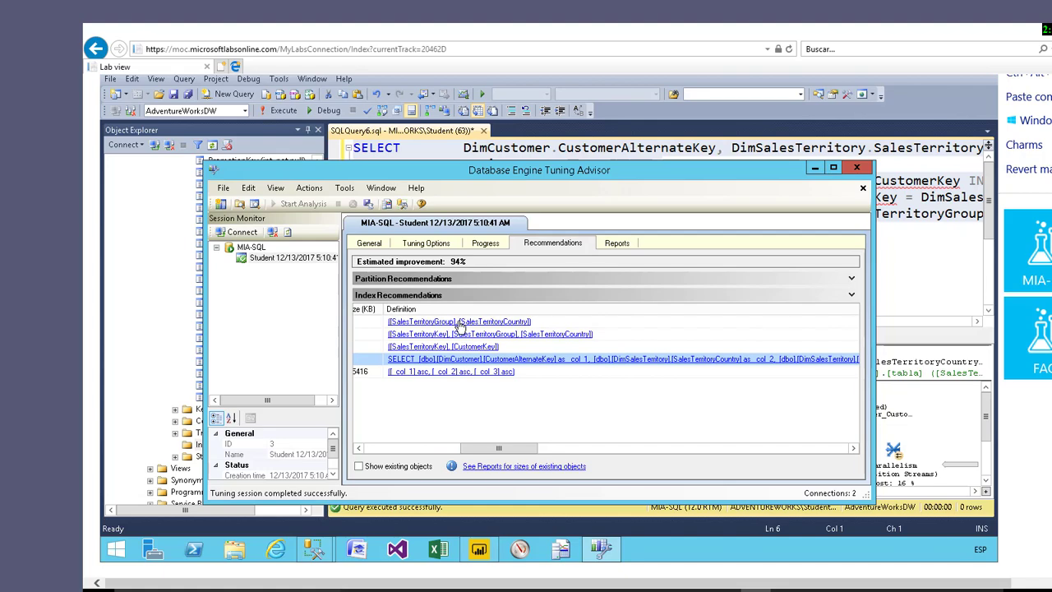
Preview the SQL scripts of the recommended statistics on DimSalesTerritory and tabla, closing each preview after reading it
left_click(460, 323)
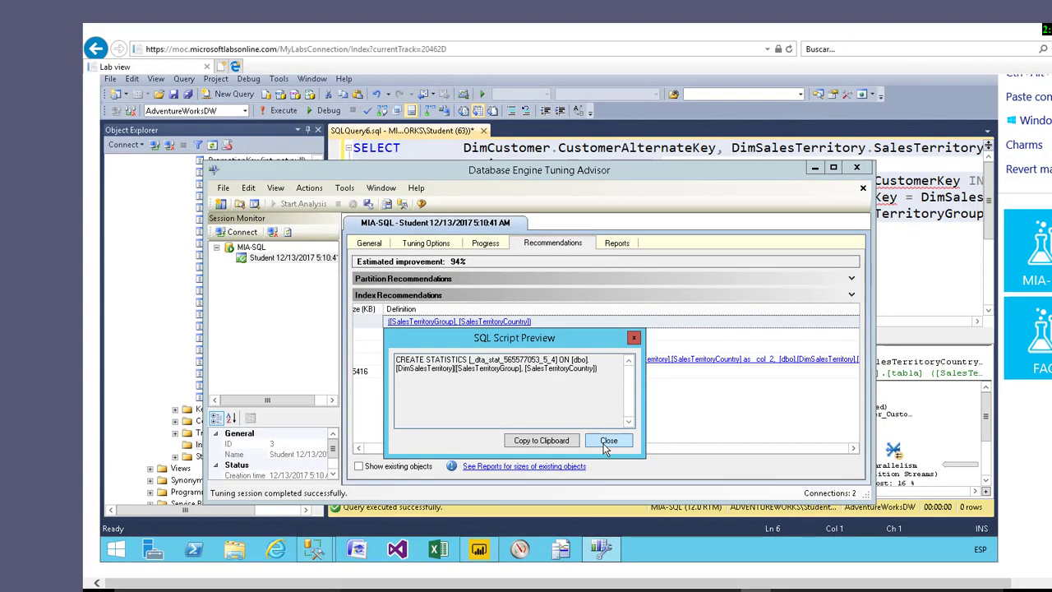
left_click(607, 441)
left_click(496, 336)
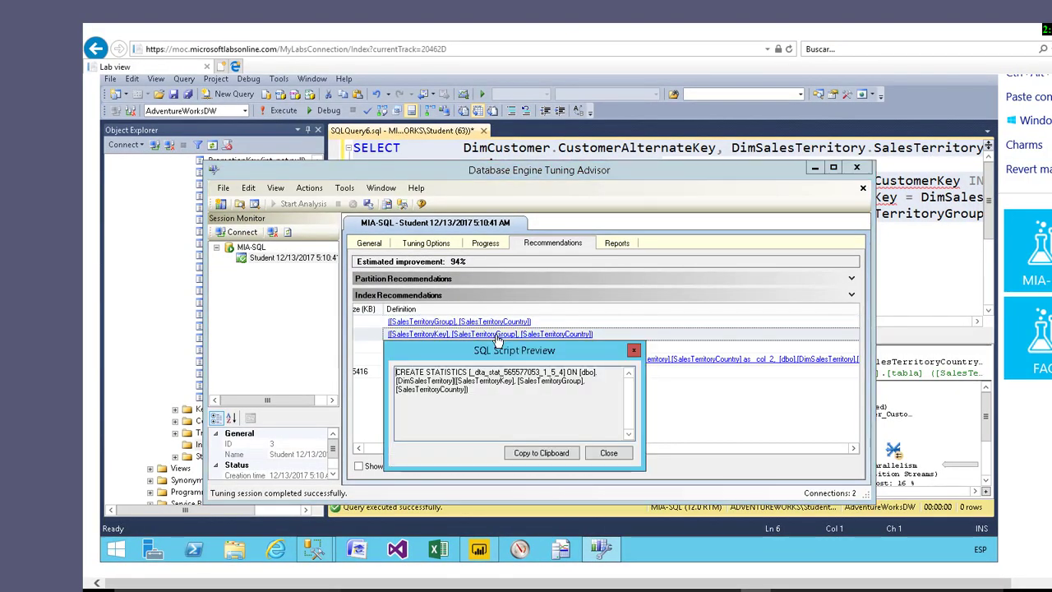
left_click(607, 453)
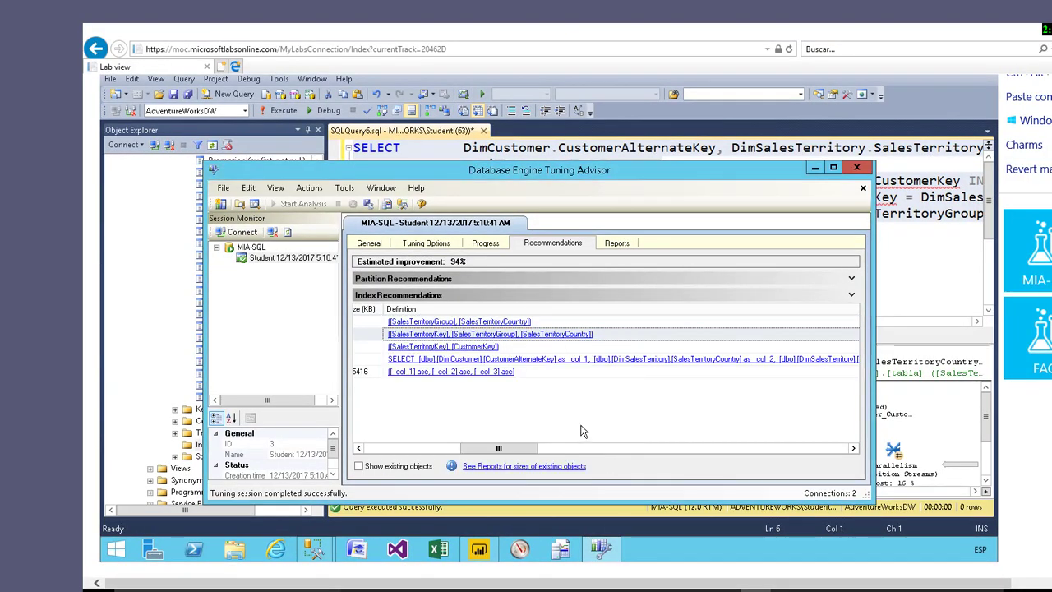
left_click(444, 348)
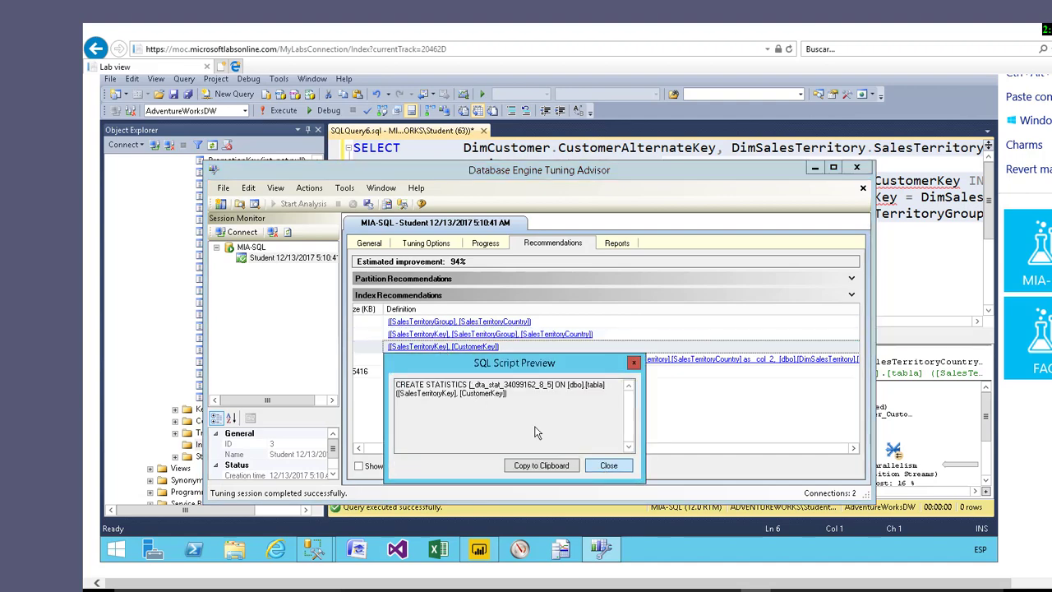
left_click(608, 466)
Preview the SQL scripts that create the recommended view _dta_mv_0 and its clustered index, and close the previews
left_click(466, 361)
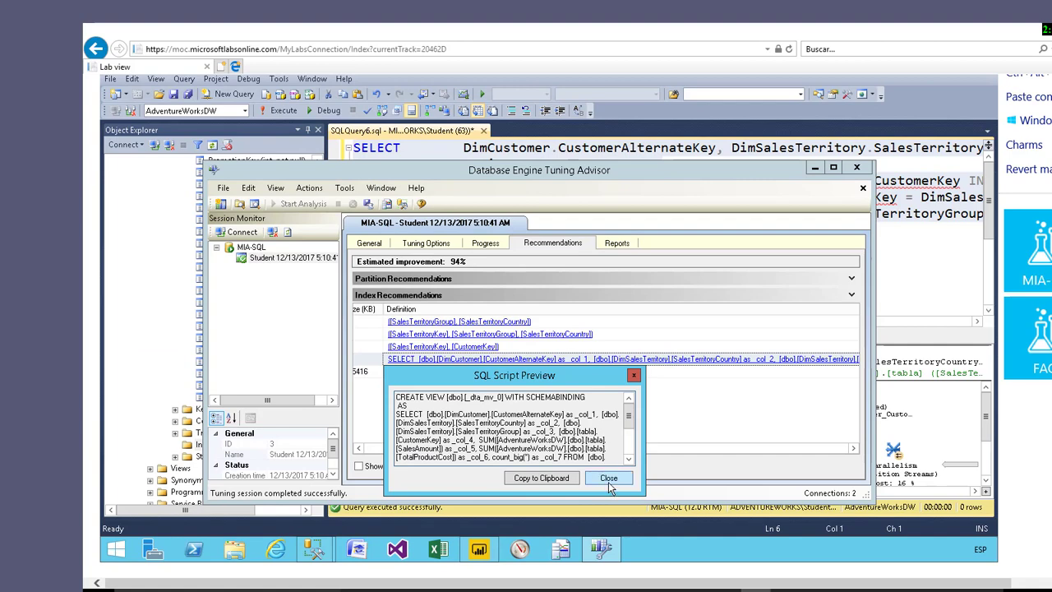
left_click(608, 478)
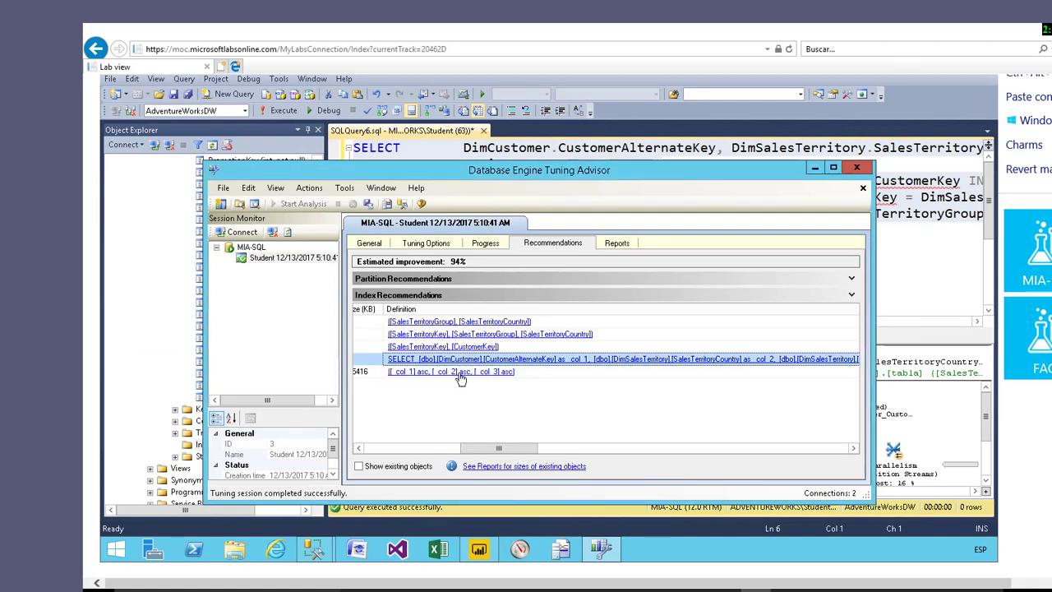
left_click(461, 374)
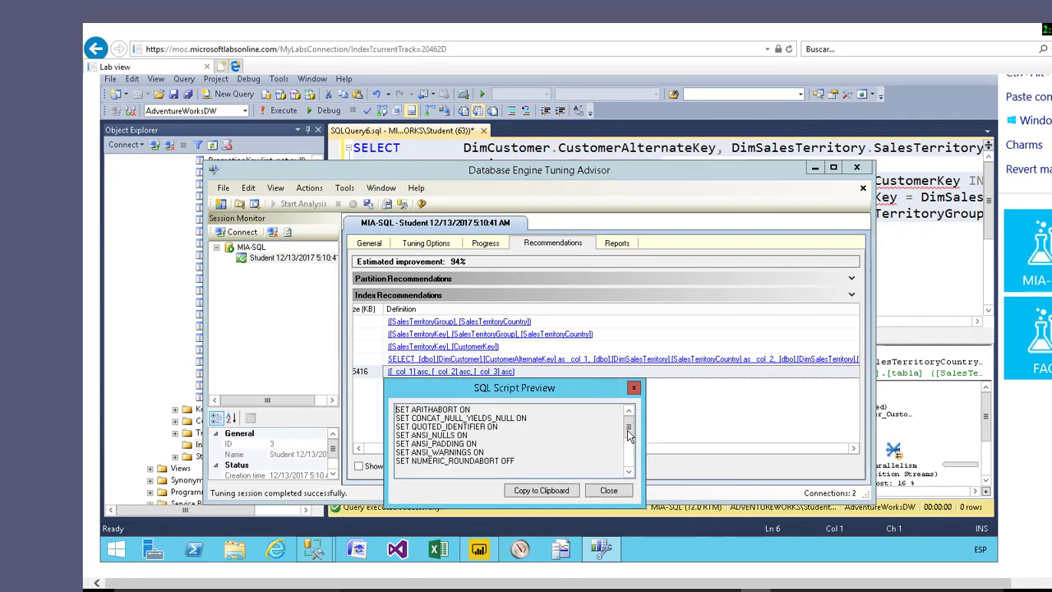
left_click_drag(628, 436, 628, 449)
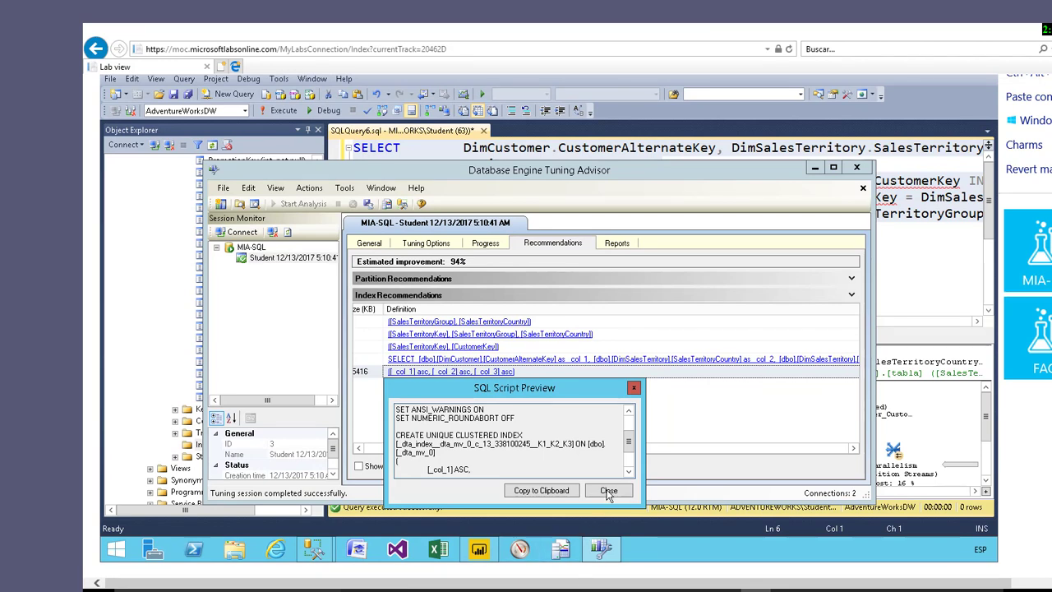
left_click(598, 491)
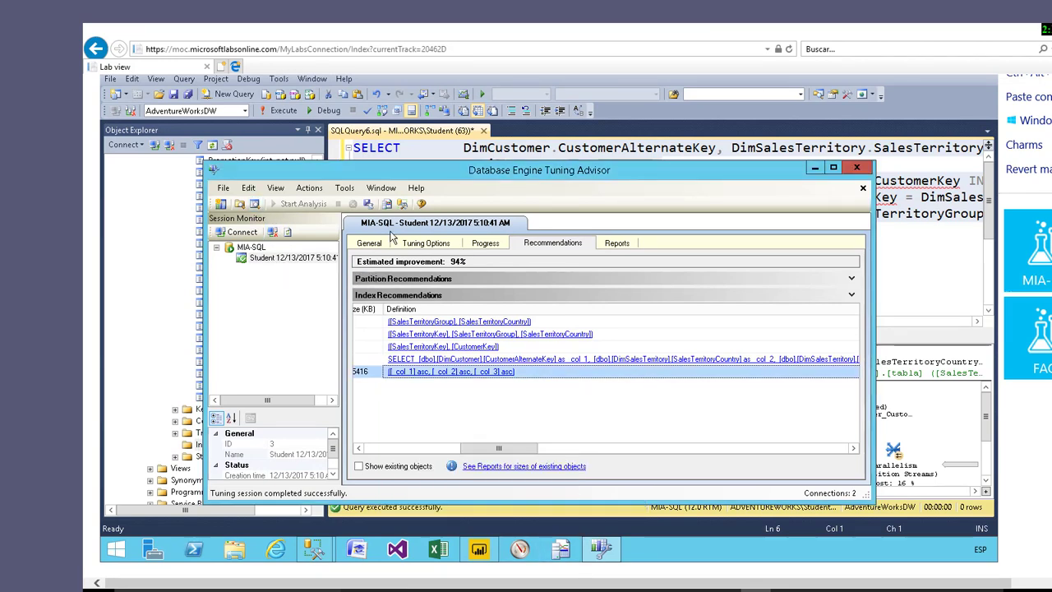
Review the options for applying or saving the tuning recommendations, and close Database Engine Tuning Advisor
left_click(309, 189)
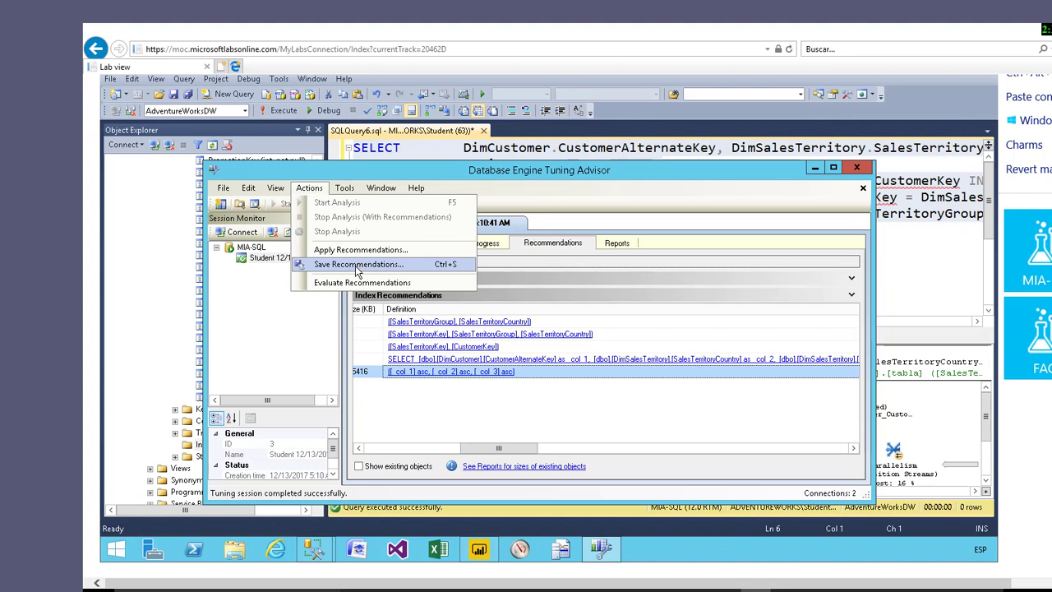
left_click(357, 265)
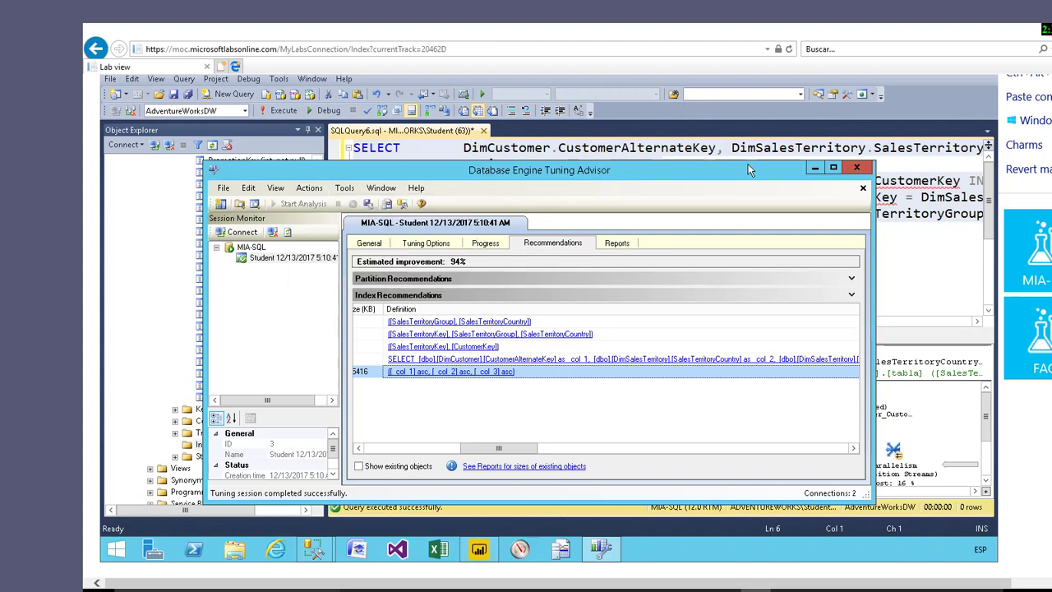
left_click(857, 169)
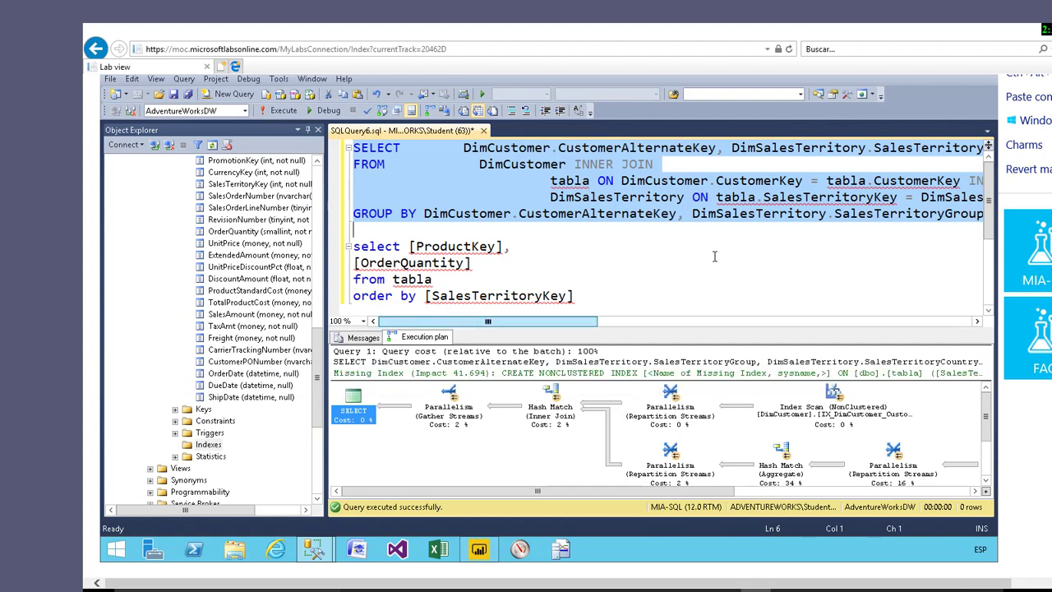
left_click(755, 274)
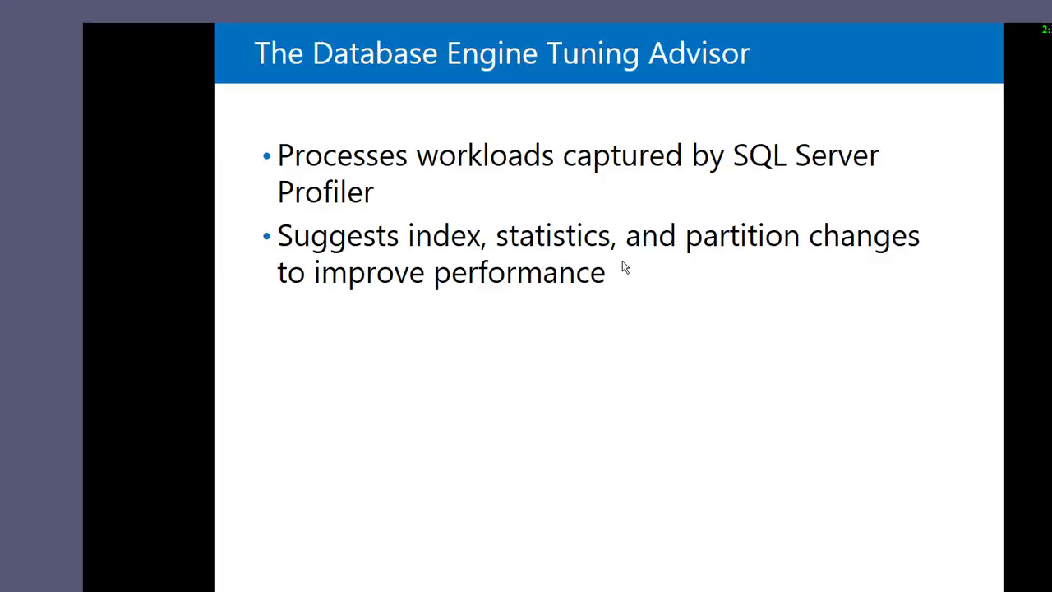
left_click(630, 263)
left_click(634, 244)
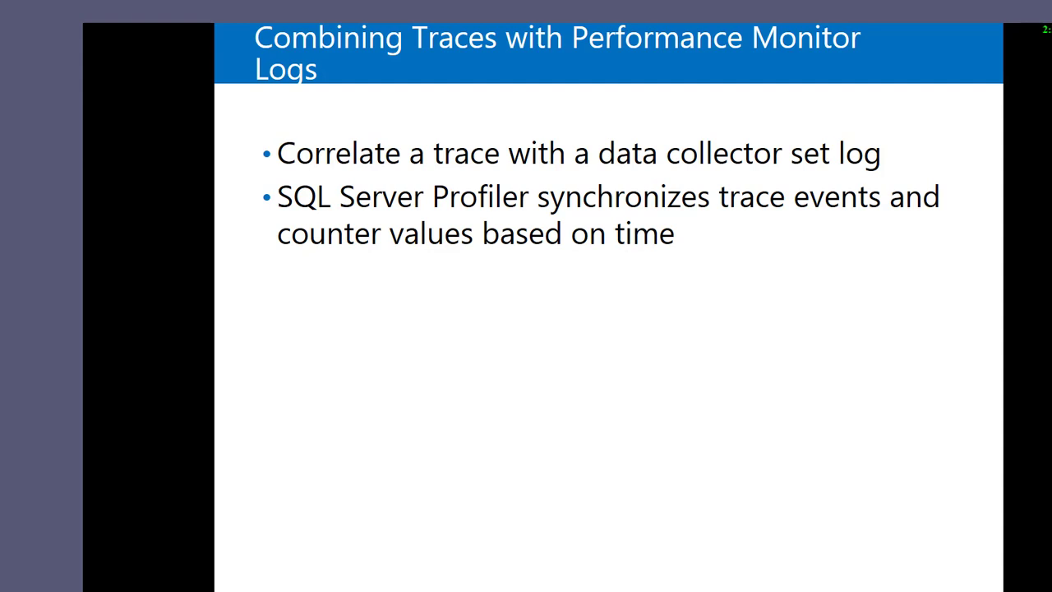
Return to the lab machine, switch to Performance Monitor and display the user-defined data collector sets
key("super+d")
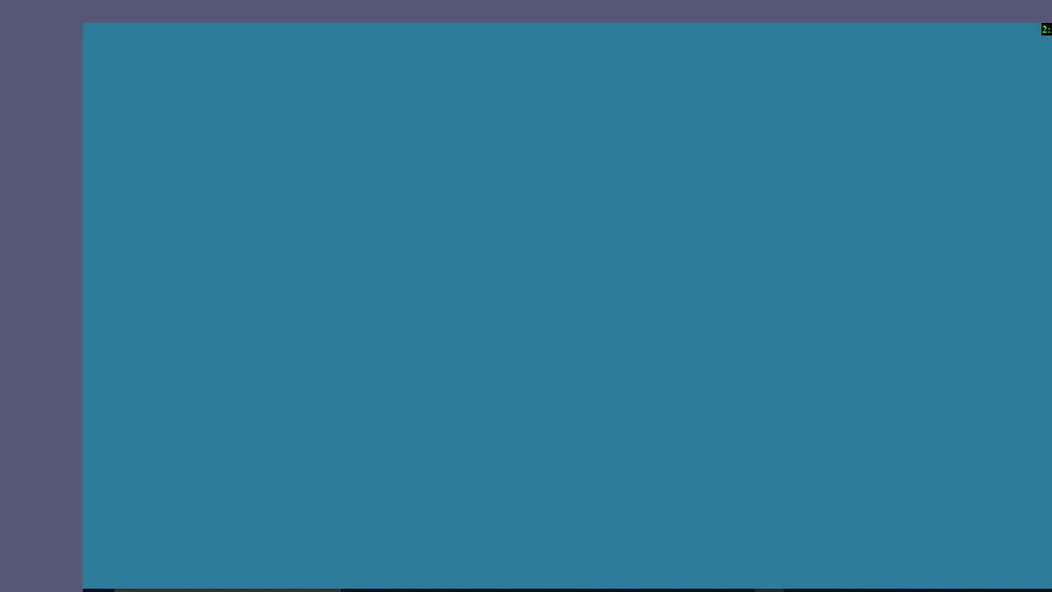
left_click(176, 591)
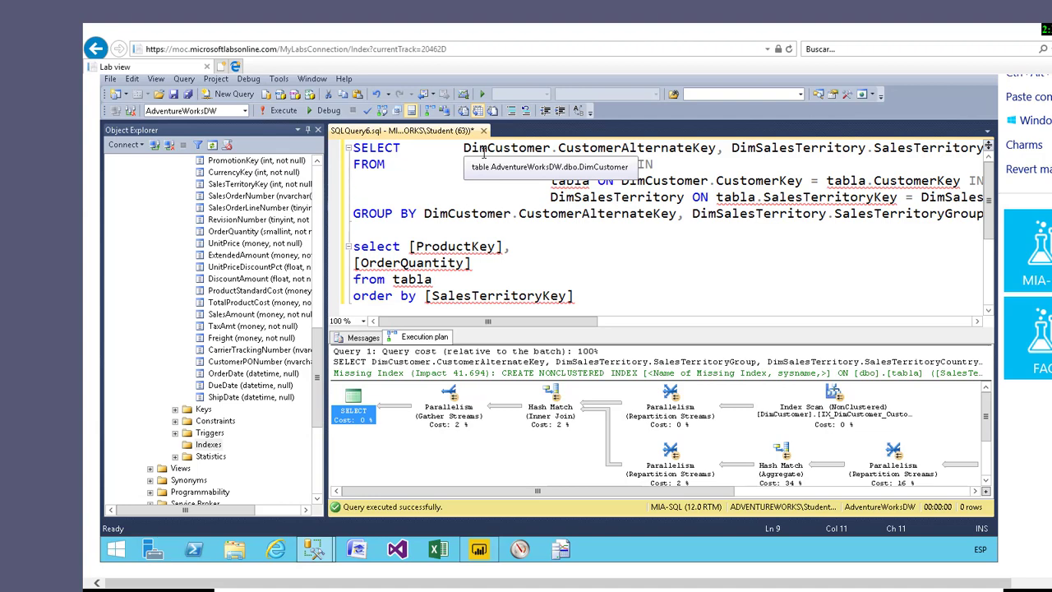
left_click(519, 549)
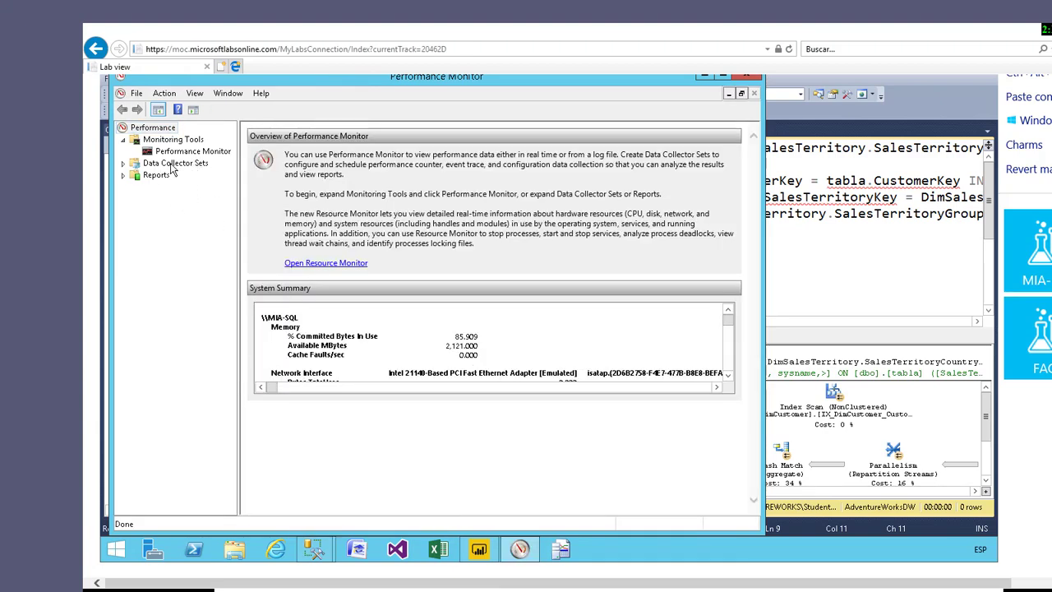
left_click(173, 163)
left_click(124, 164)
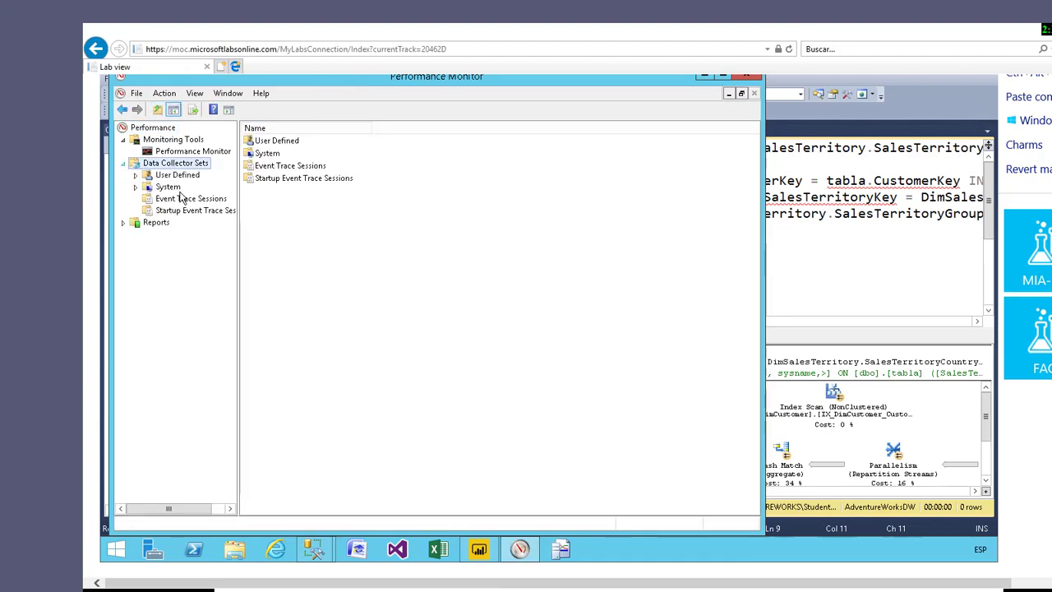
left_click(178, 175)
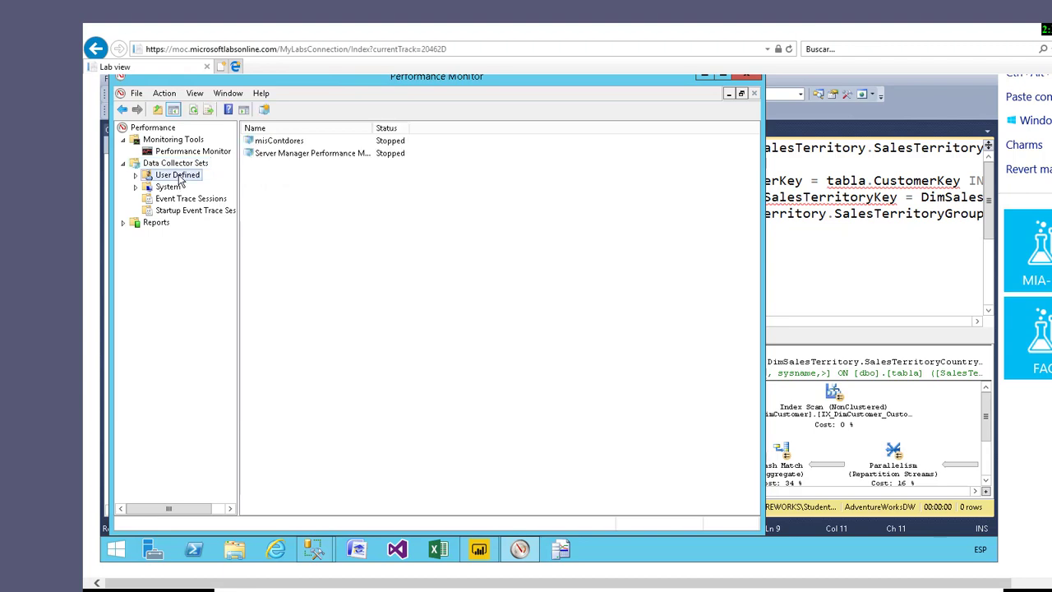
Delete the user-defined data collector set misContdores
left_click(261, 143)
right_click(257, 143)
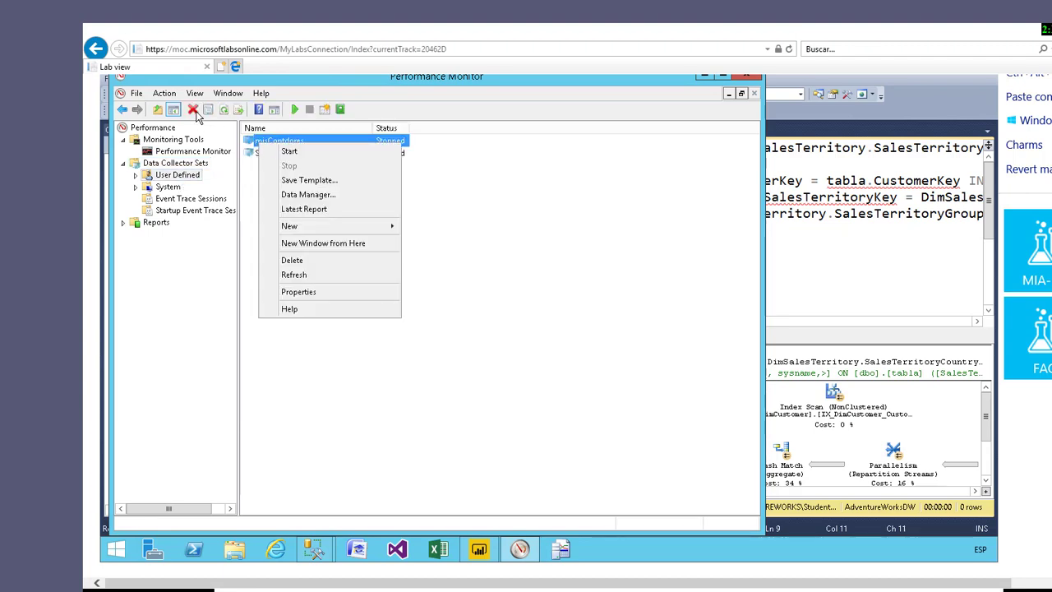
left_click(194, 111)
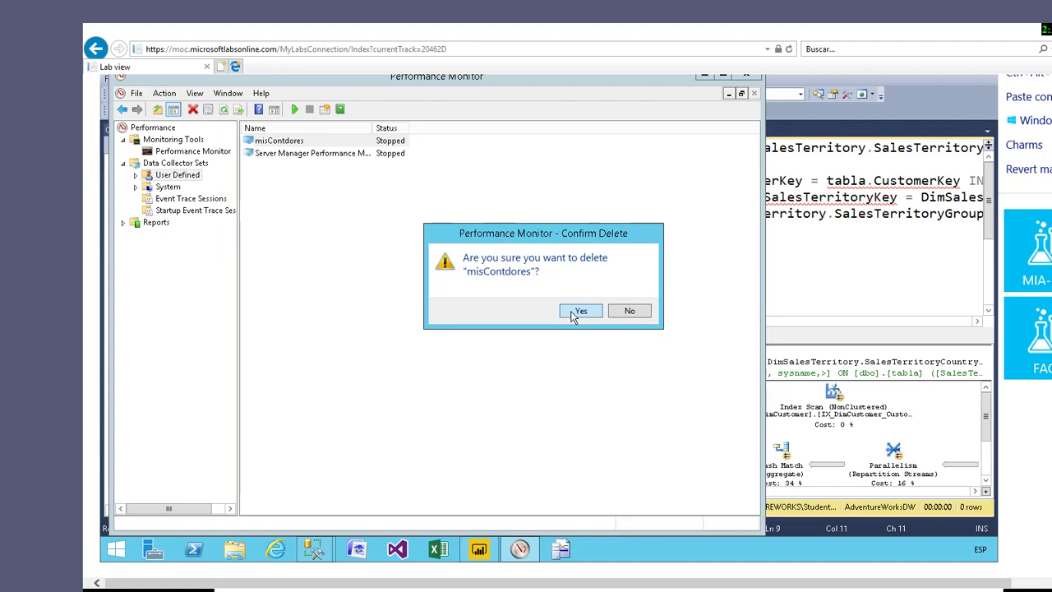
left_click(578, 312)
Start a new user-defined data collector set named rendimiento, choose manual creation and proceed to the data type selection
left_click(202, 178)
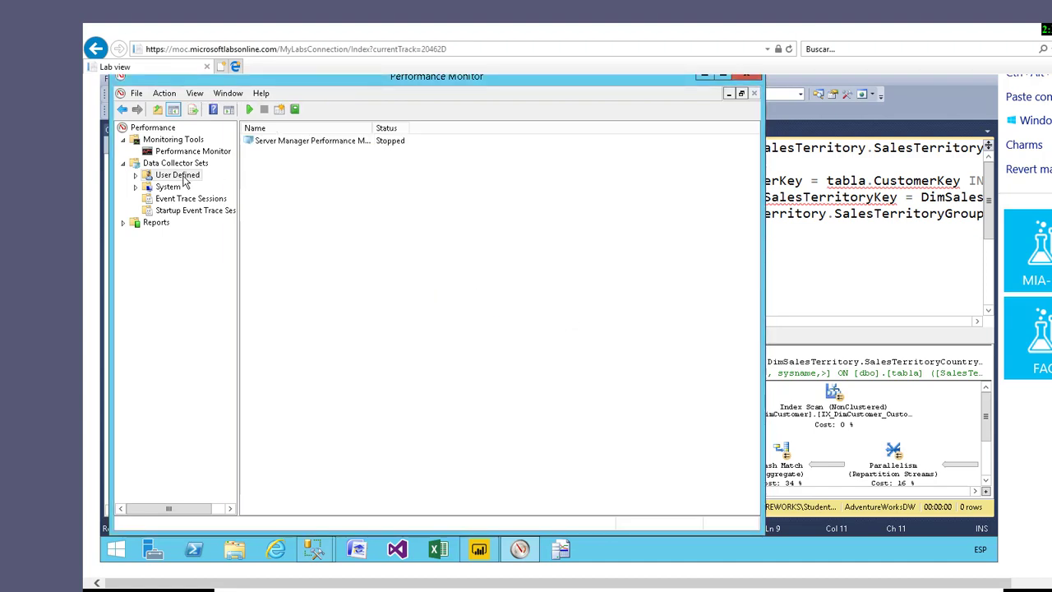
right_click(181, 179)
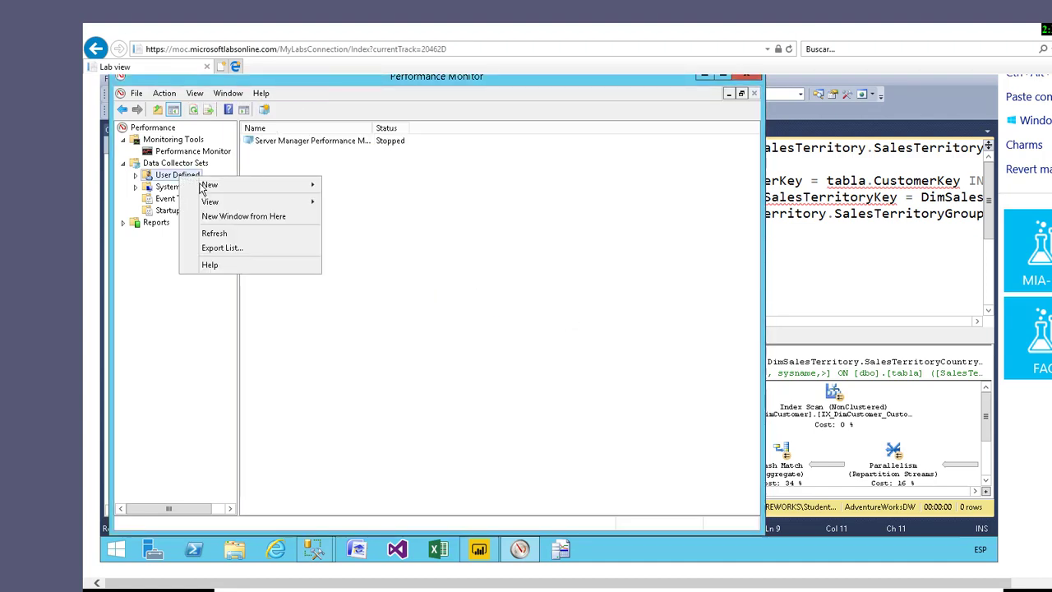
mouse_move(212, 186)
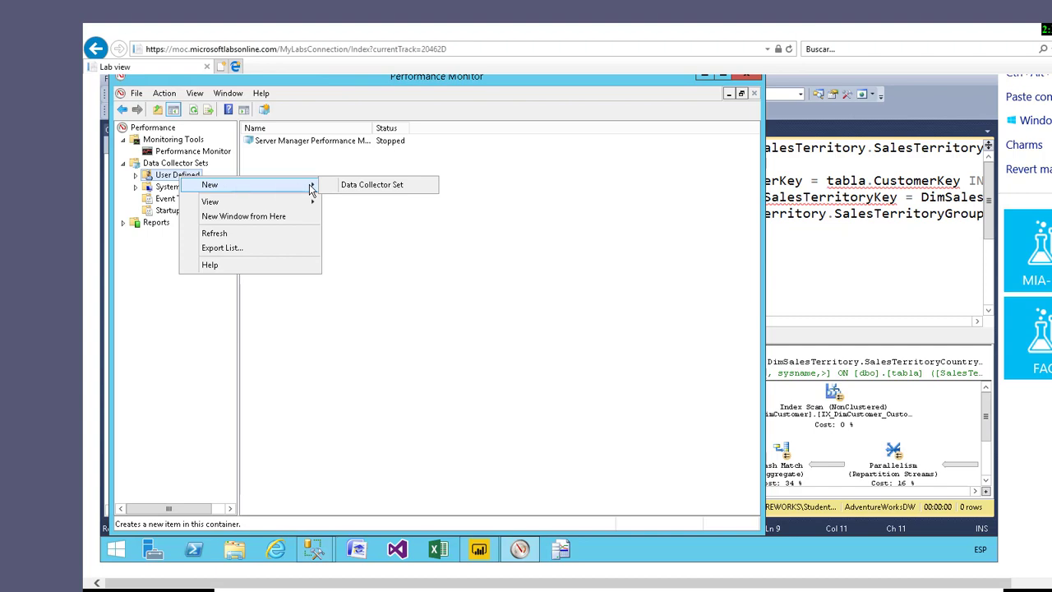
left_click(371, 185)
key("BackSpace")
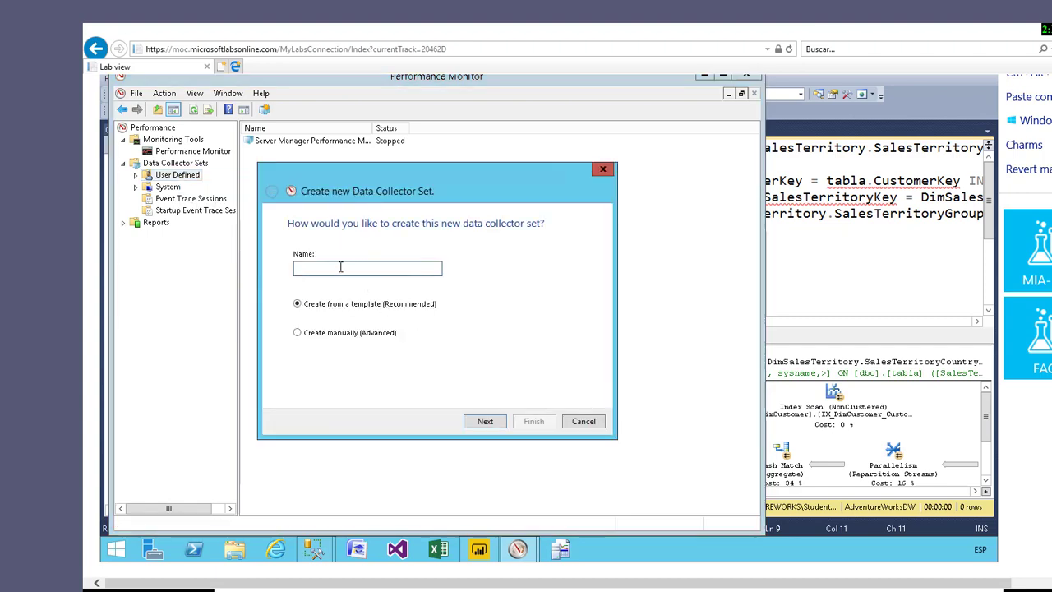
left_click_drag(341, 267, 246, 265)
type("re")
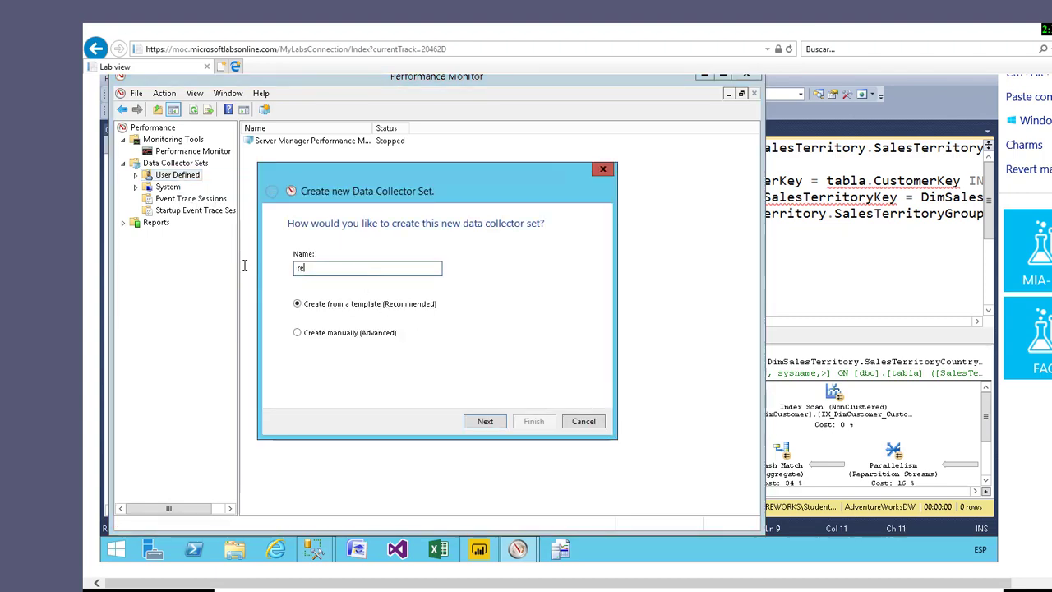
type("ndimiento")
left_click(298, 333)
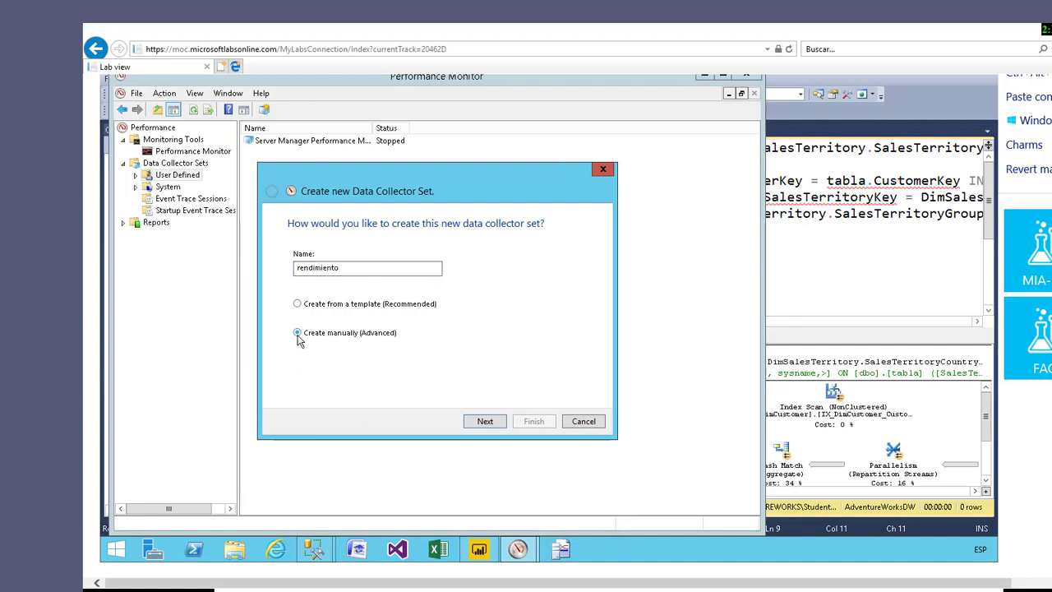
left_click(487, 422)
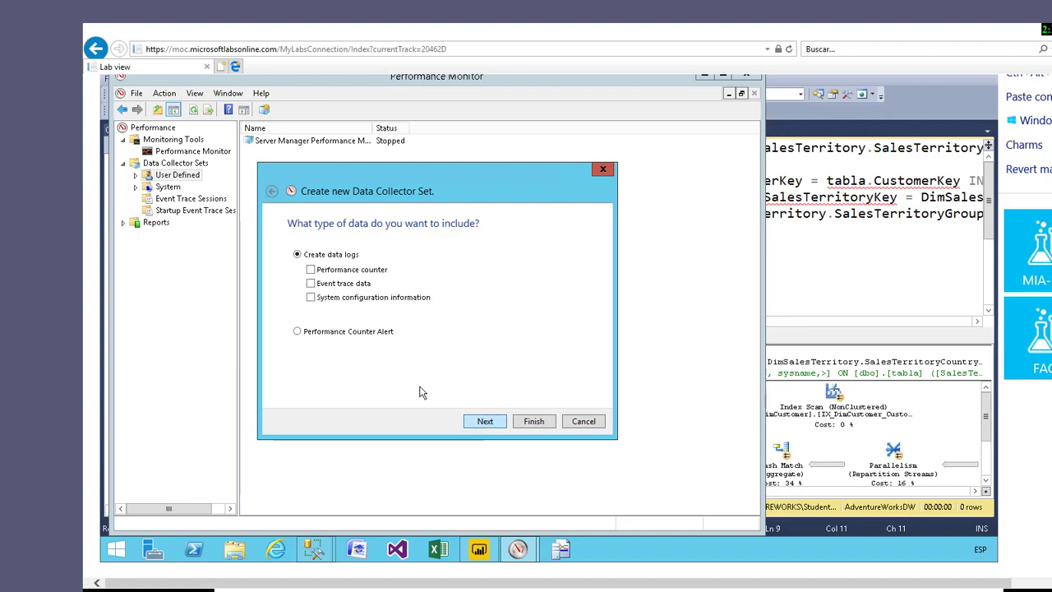
Include performance counter data in the set and add the % Processor Time counter of the Processor object for the _Total instance
left_click(311, 272)
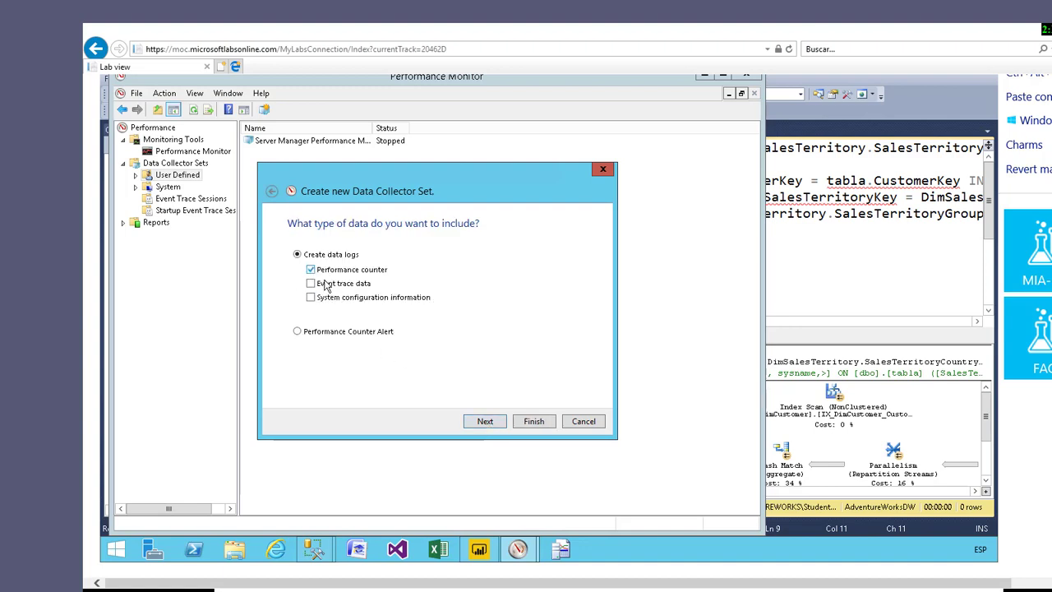
left_click(485, 422)
left_click(501, 269)
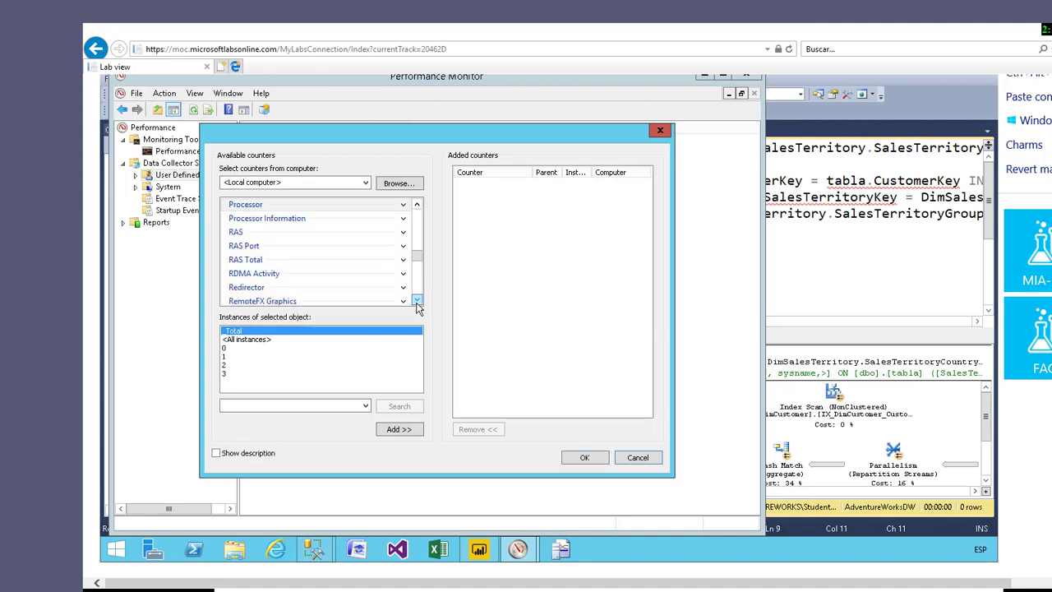
left_click(402, 205)
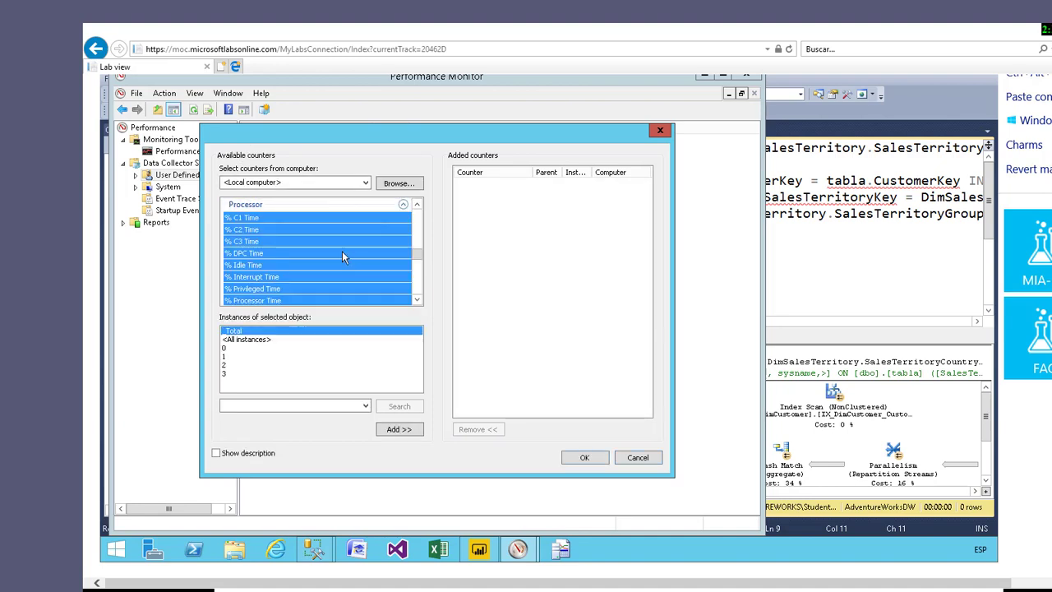
left_click(290, 299)
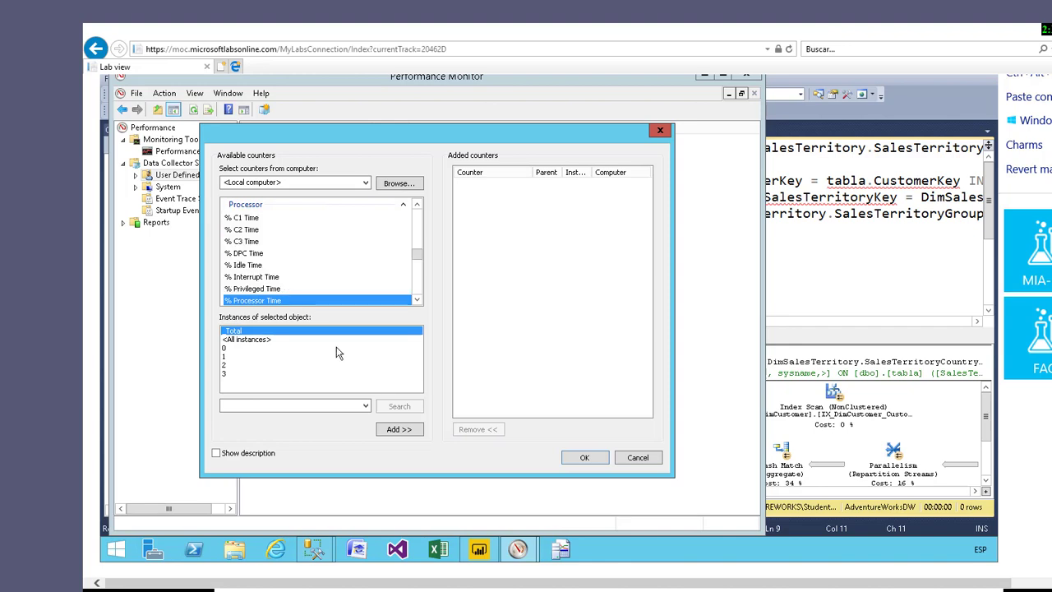
left_click(404, 433)
left_click(584, 458)
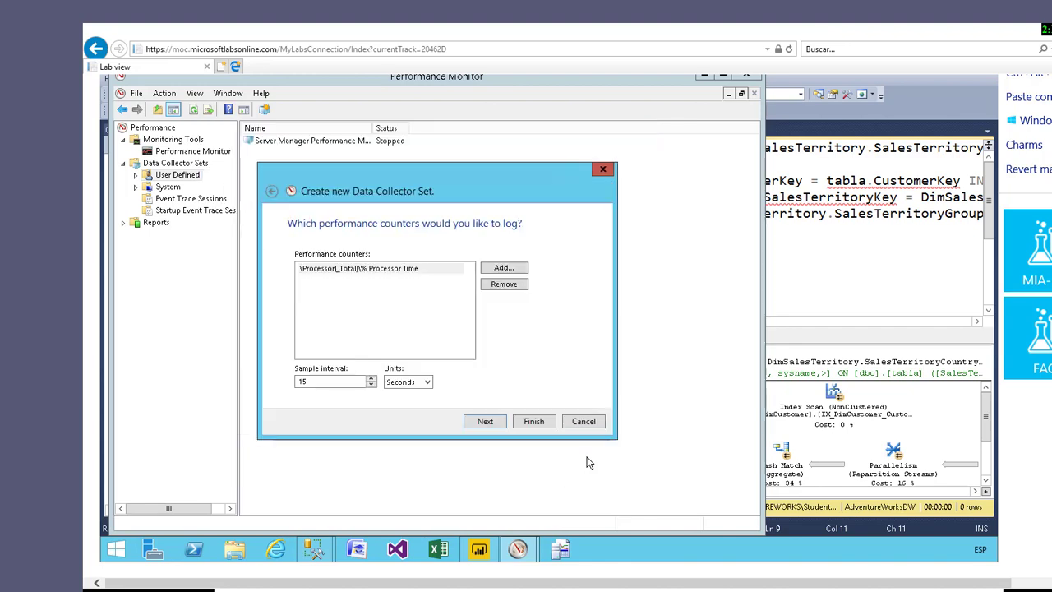
Set the counter sample interval to 3 seconds and proceed to the save location
double_click(292, 381)
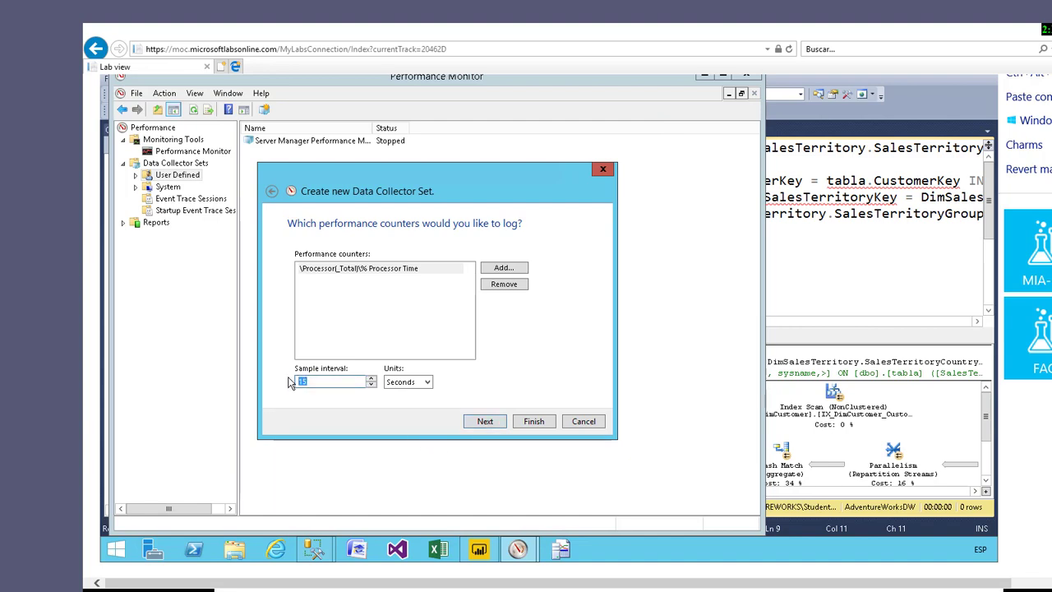
type("3")
left_click(485, 422)
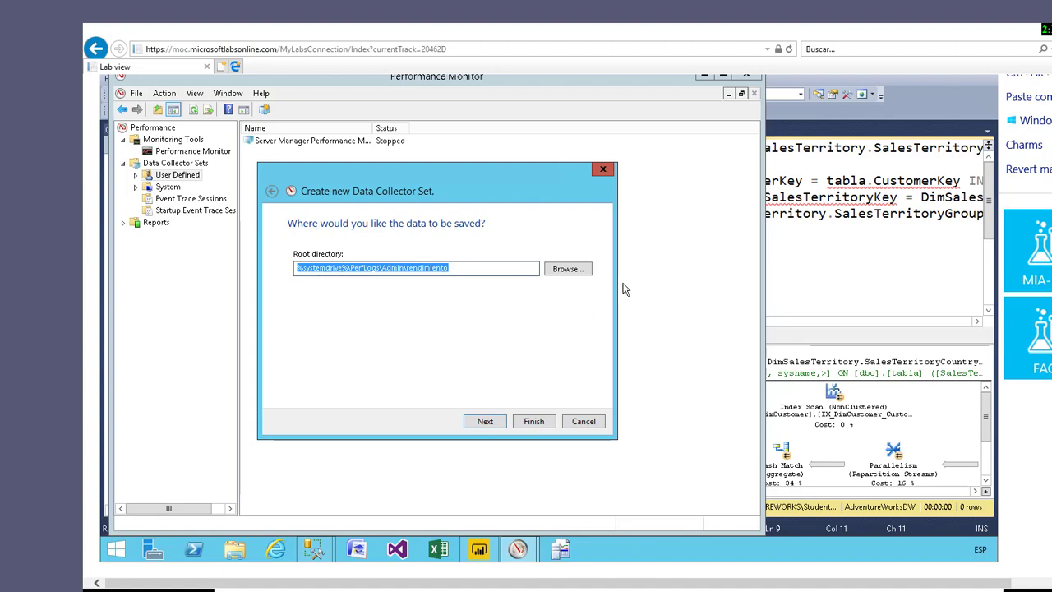
Create a folder named pruebaRendimiento on drive D: as the root directory, and save and close the new data collector set
left_click(567, 271)
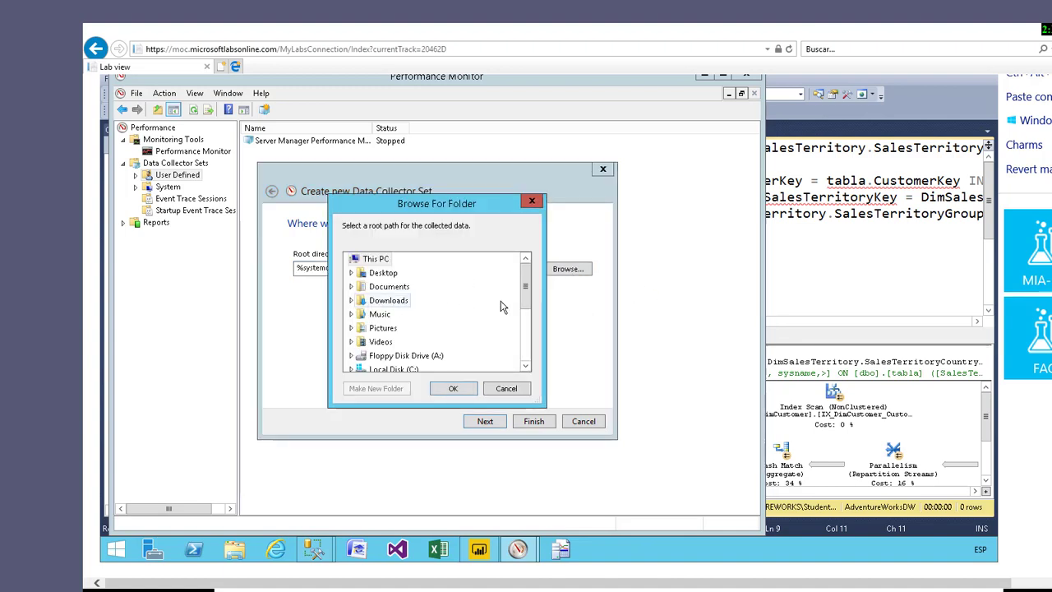
scroll(516, 326, "down", 2)
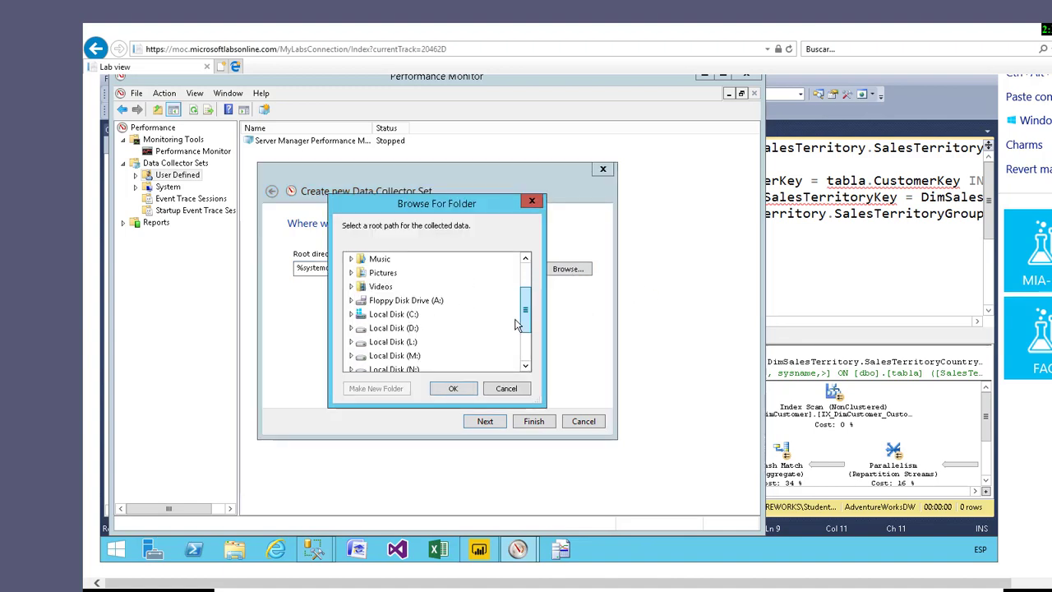
double_click(393, 328)
left_click(391, 395)
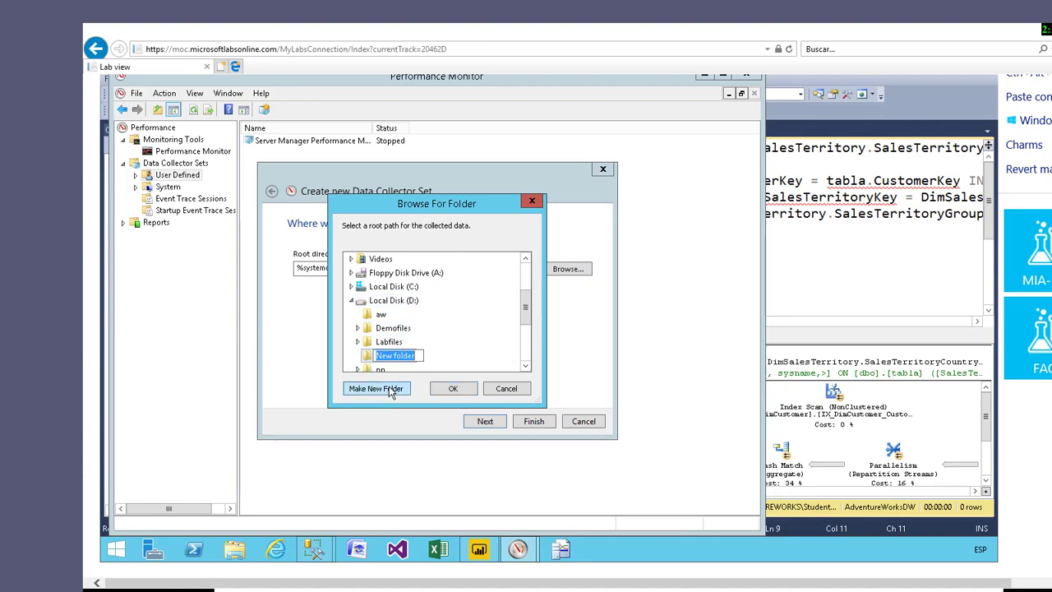
type("pru")
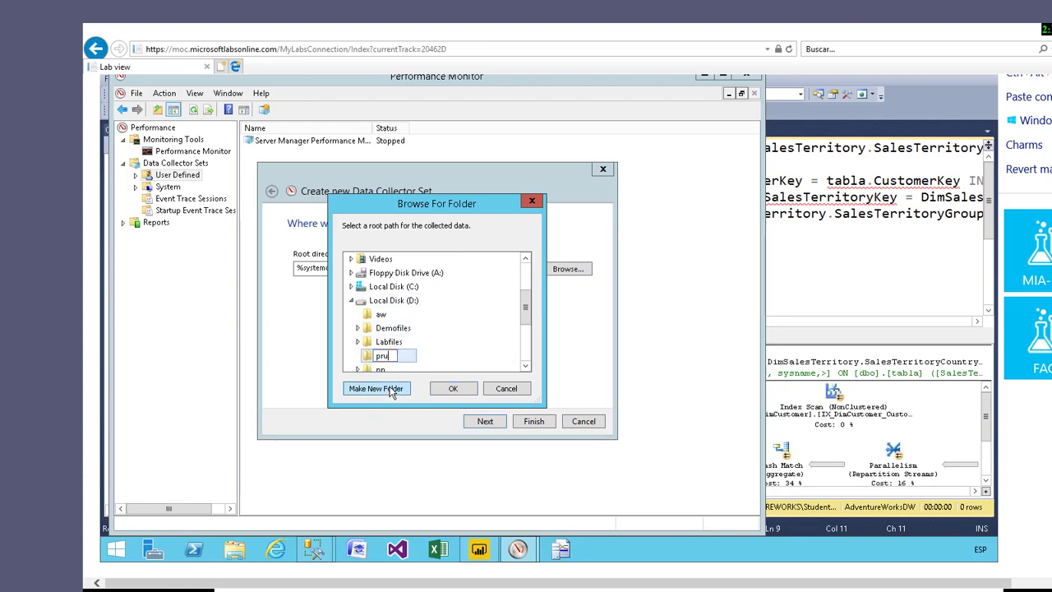
type("ebaRendimin")
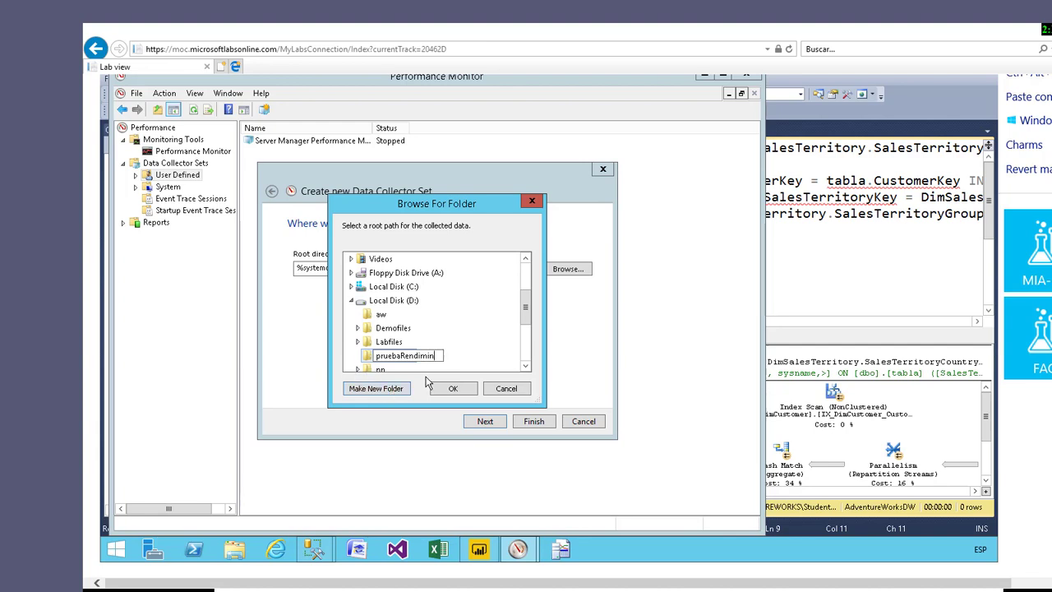
type("eento")
key("Return")
left_click(452, 389)
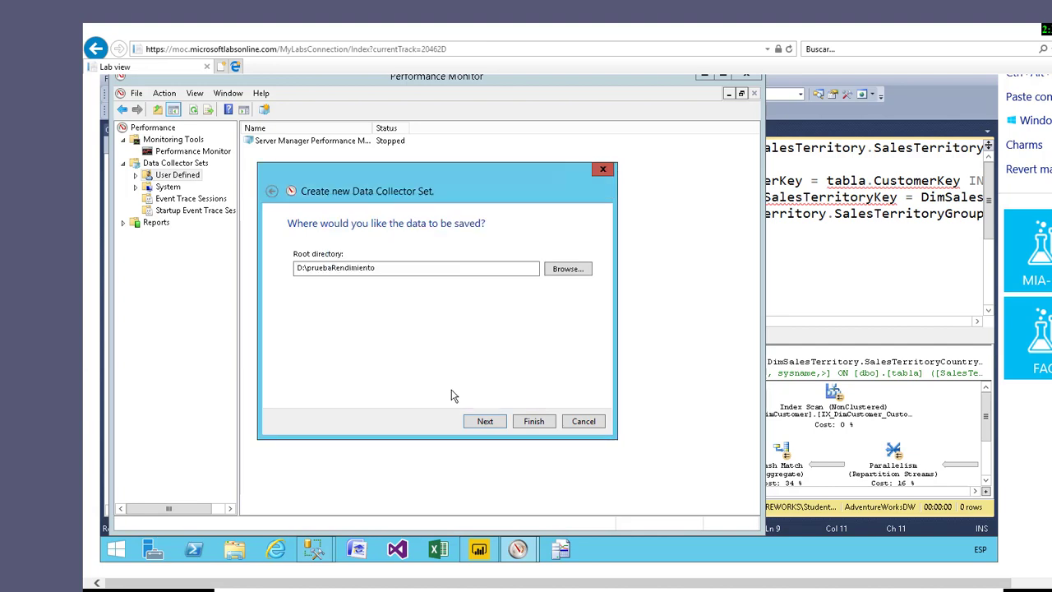
left_click(487, 423)
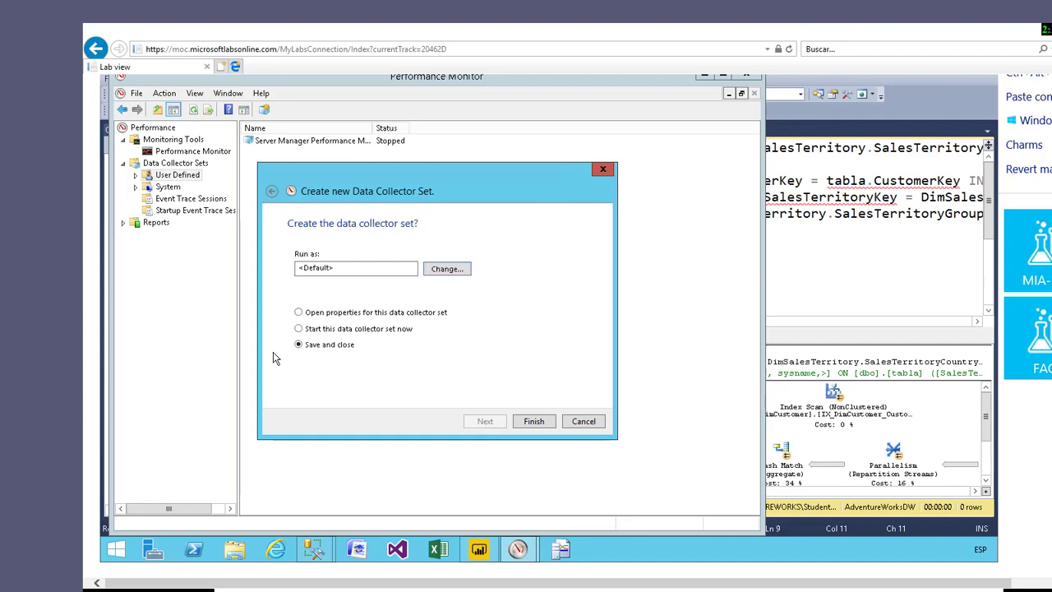
left_click(532, 422)
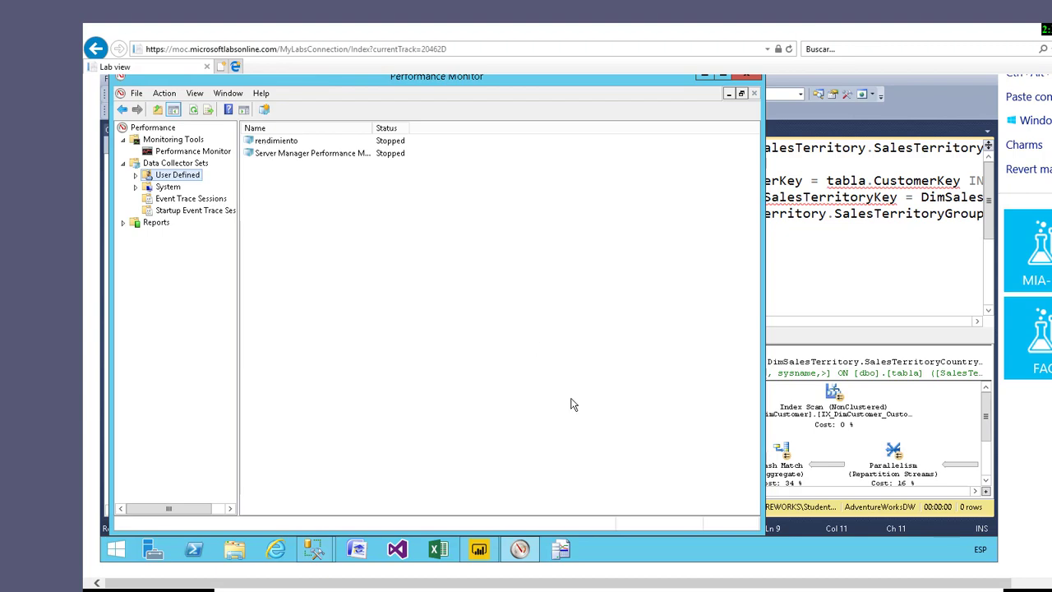
Switch to SQL Server Profiler, run a new trace on MIA-SQL with the Standard template, and maximize the trace window
left_click(561, 552)
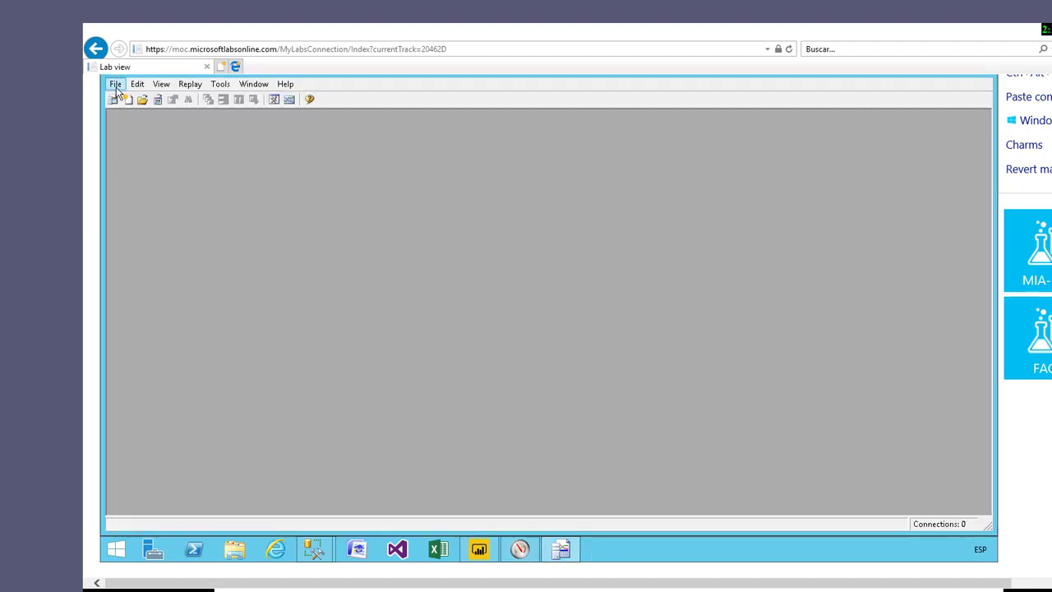
left_click(116, 87)
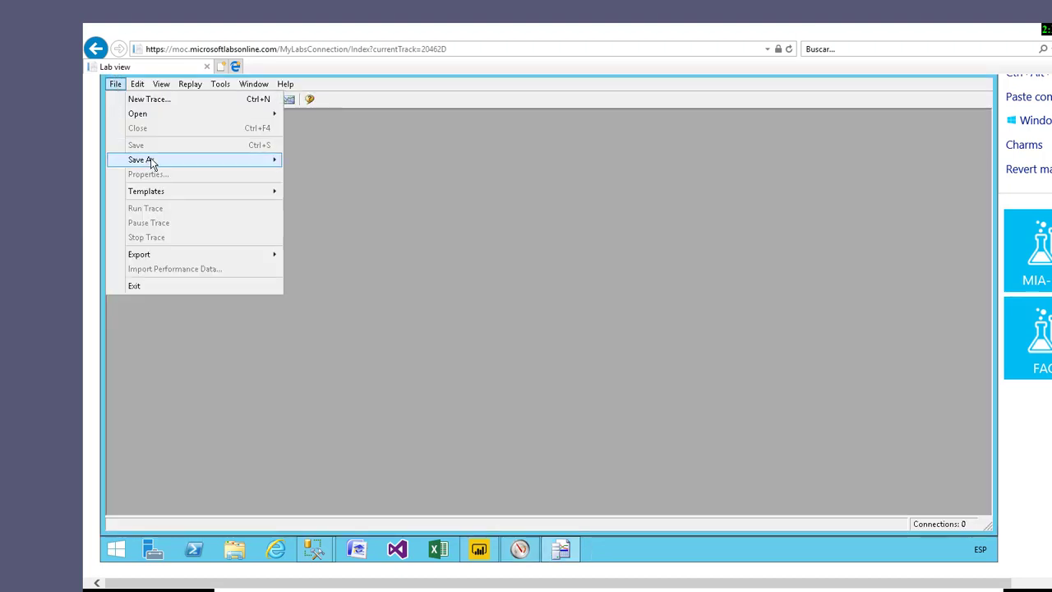
left_click(150, 100)
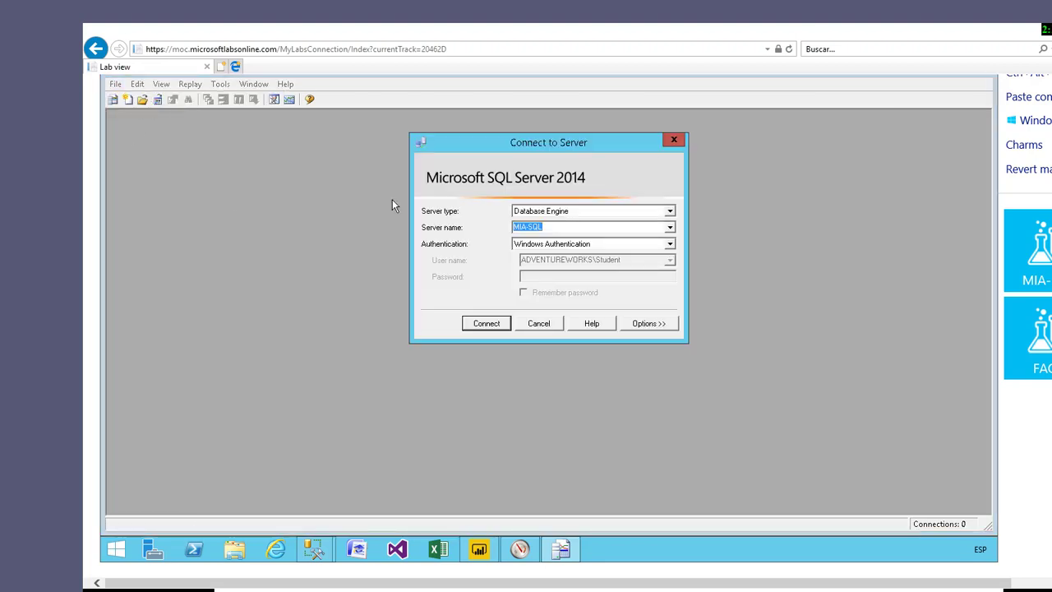
left_click(488, 327)
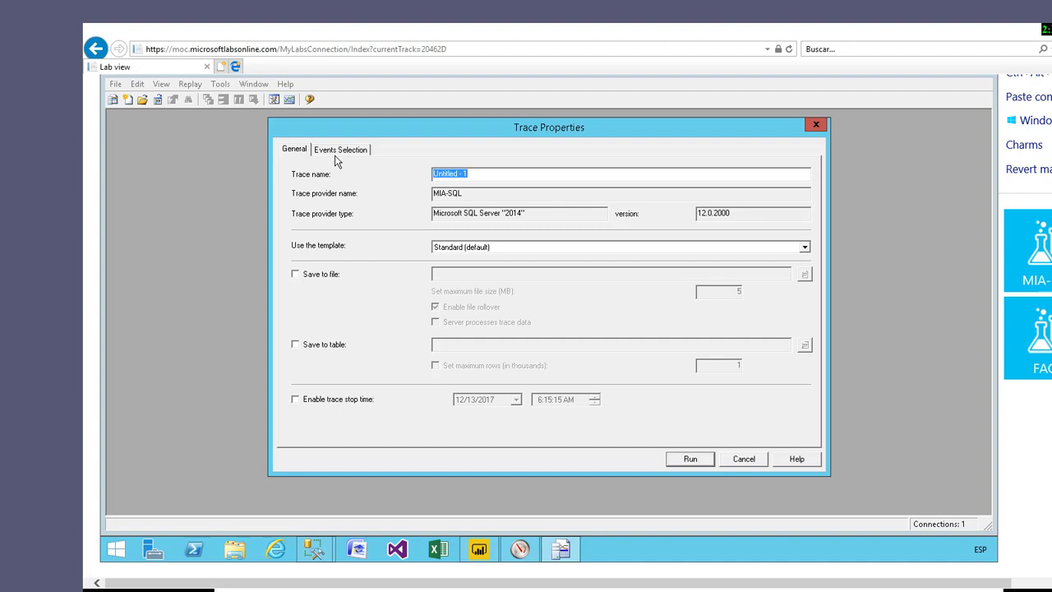
left_click(693, 461)
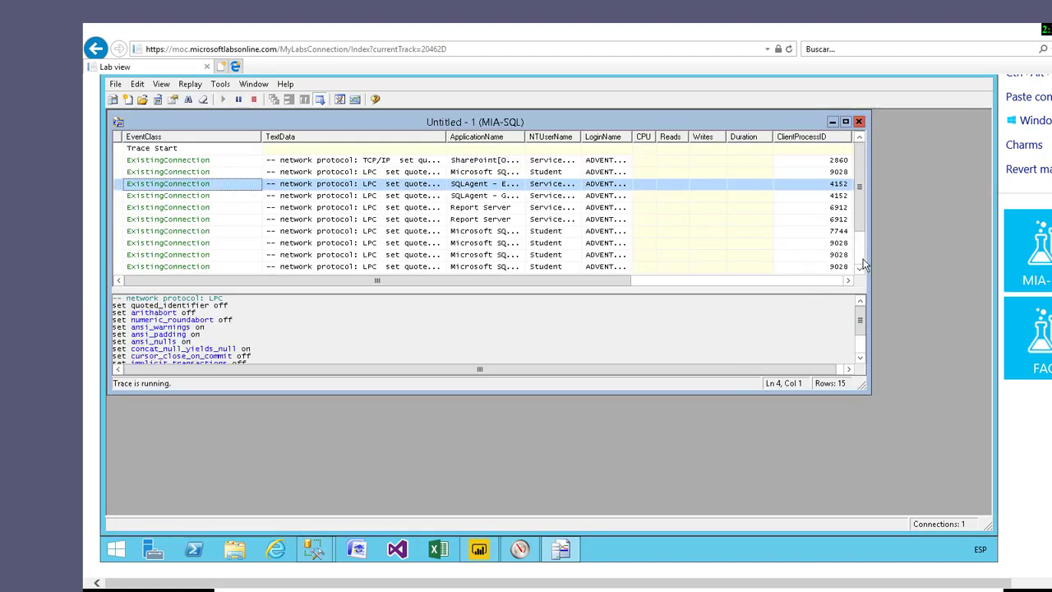
left_click(846, 122)
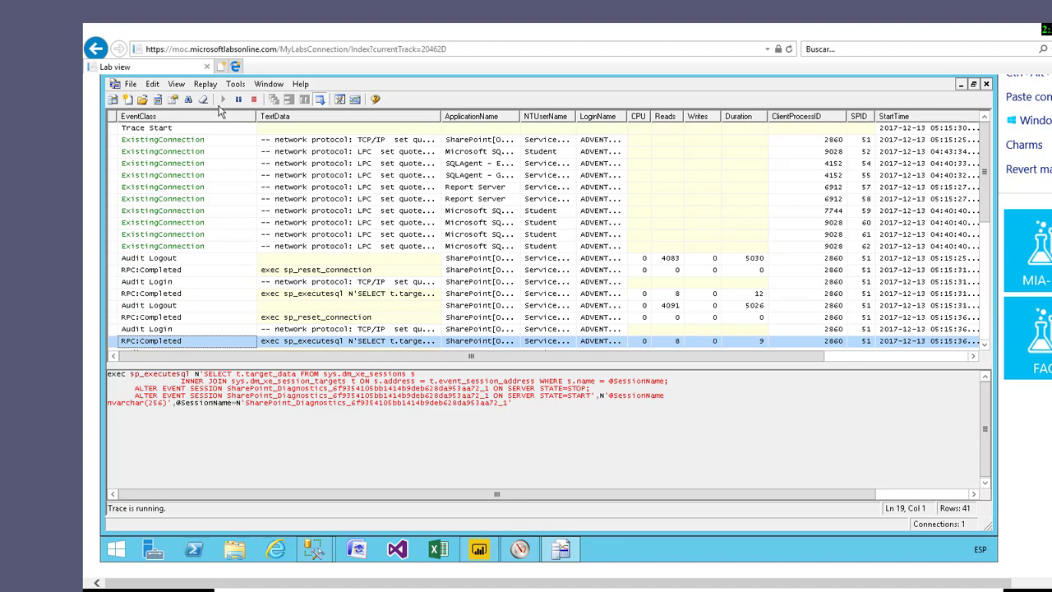
Switch to Performance Monitor and start the rendimiento data collector set
left_click(537, 556)
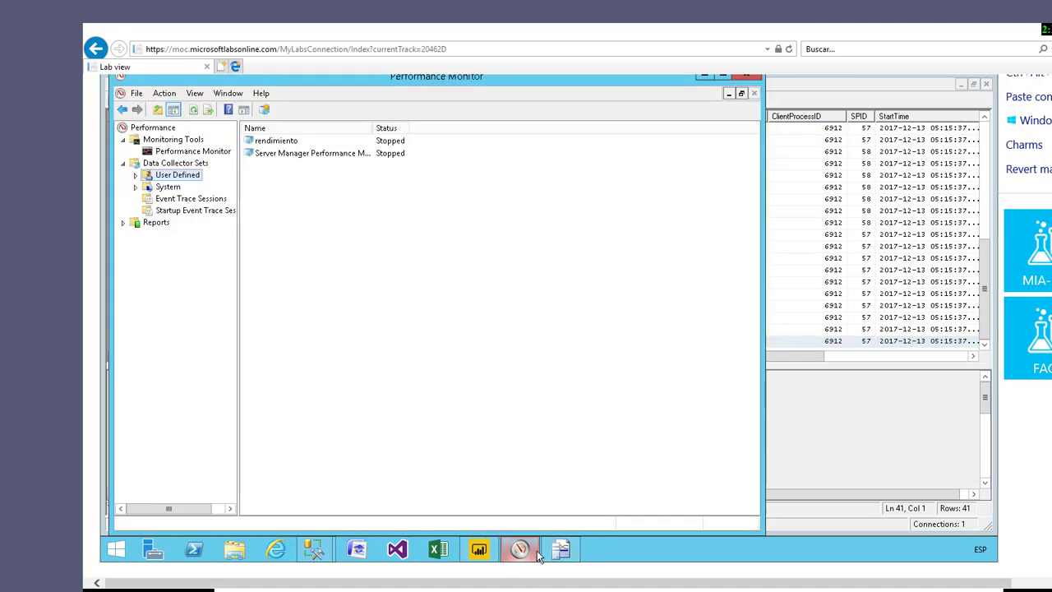
left_click(275, 141)
left_click(294, 109)
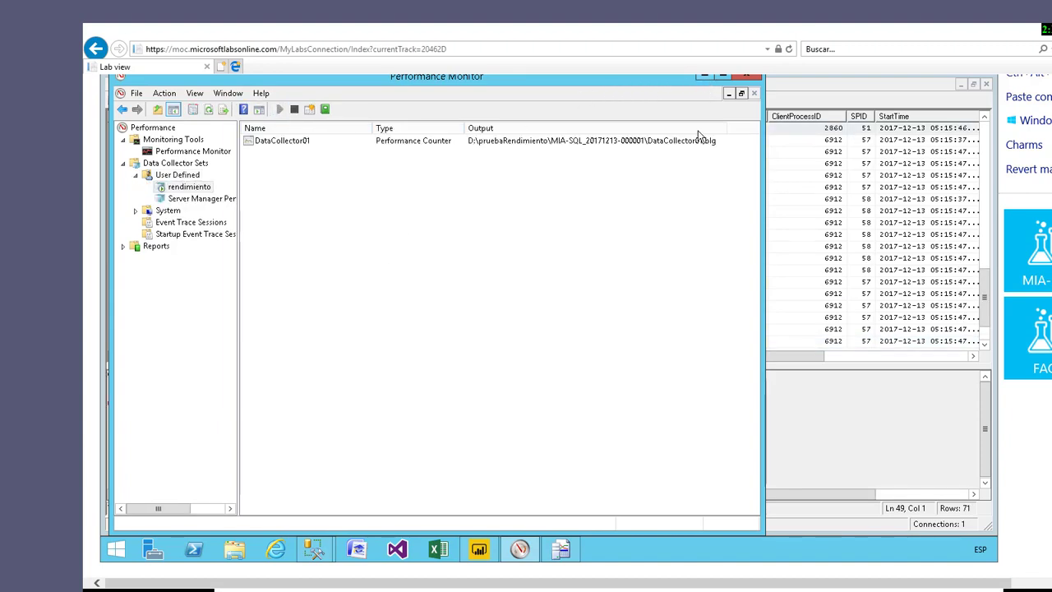
Switch to SQLQuery6.sql in Management Studio and repeatedly execute only the ProductKey and OrderQuantity query on tabla ordered by SalesTerritoryKey
mouse_move(319, 559)
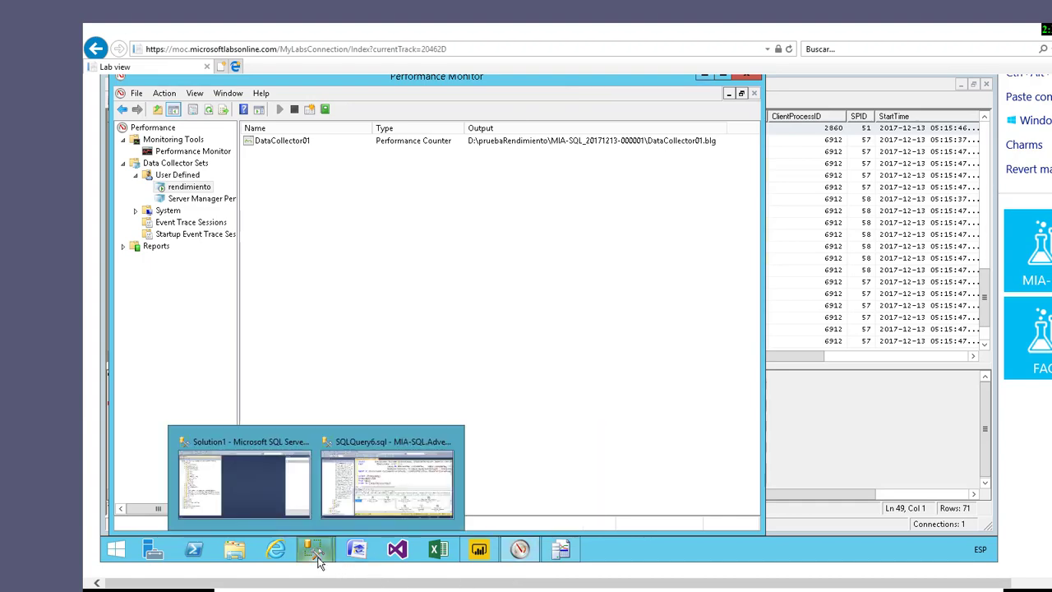
left_click(380, 502)
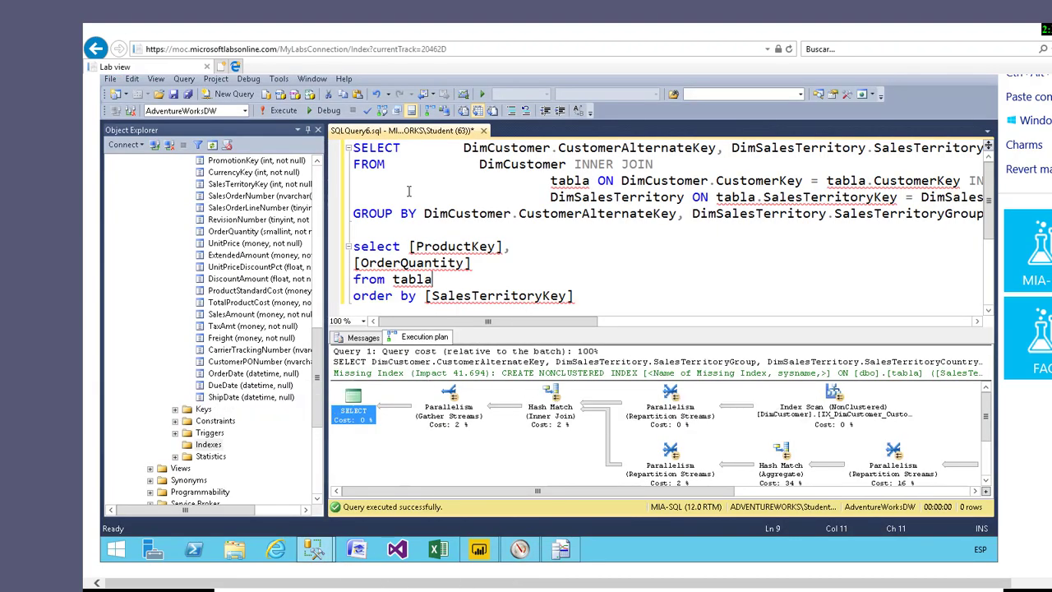
left_click_drag(356, 246, 582, 302)
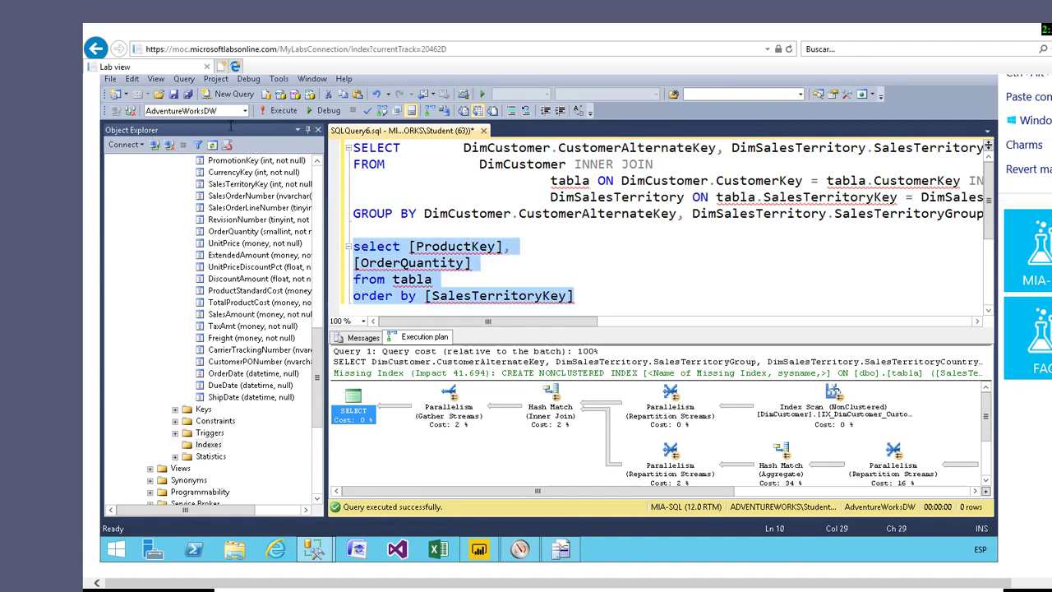
left_click(277, 111)
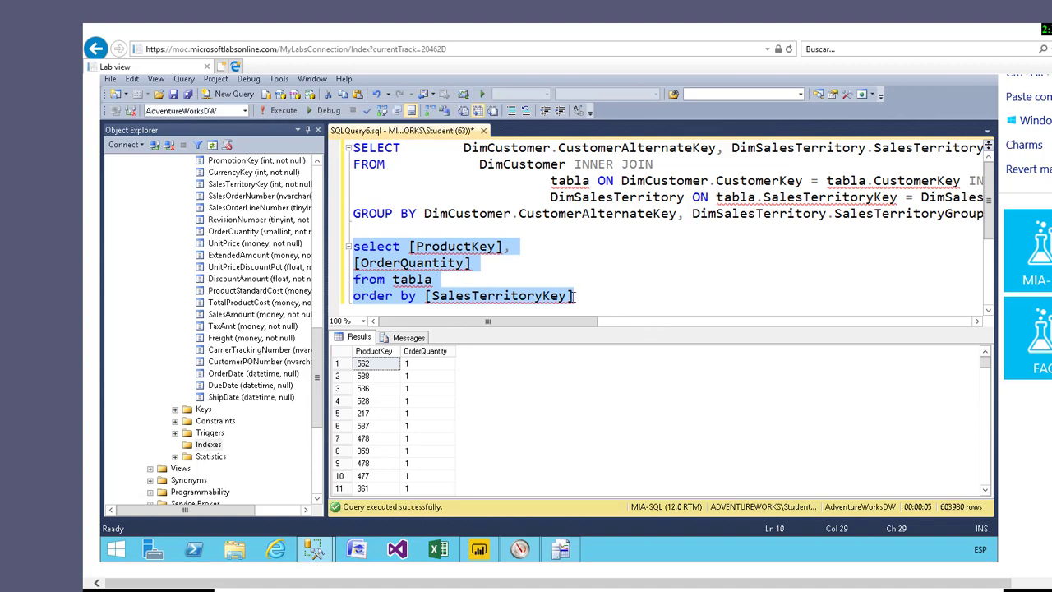
left_click(280, 111)
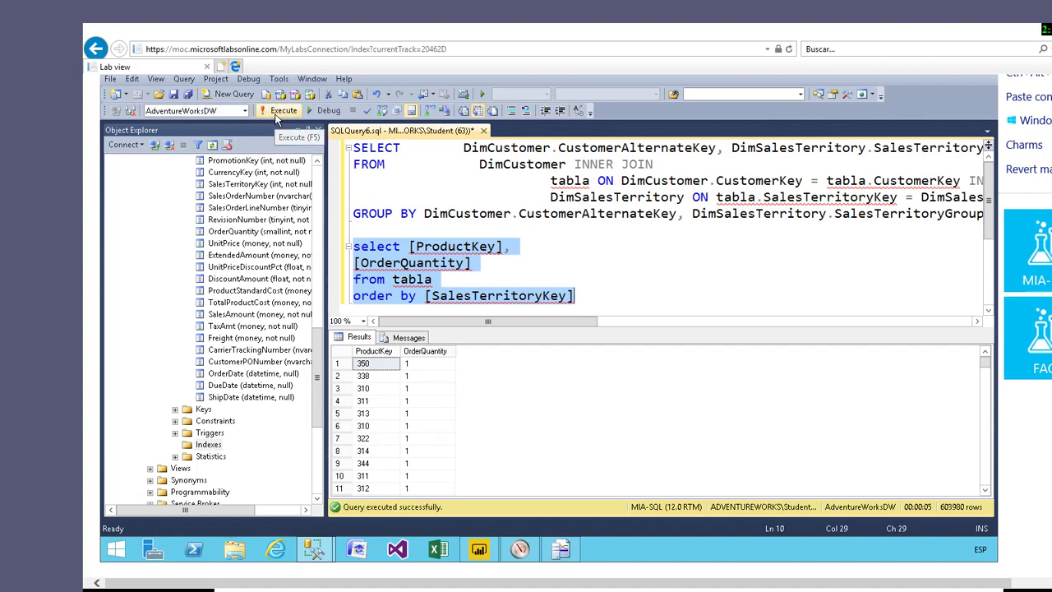
left_click(277, 112)
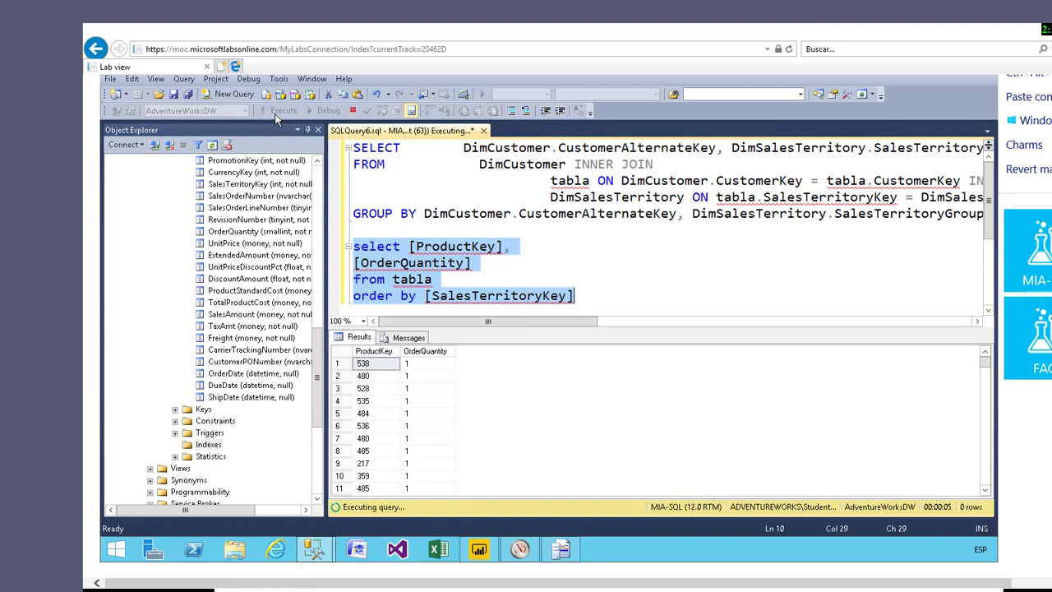
left_click(283, 115)
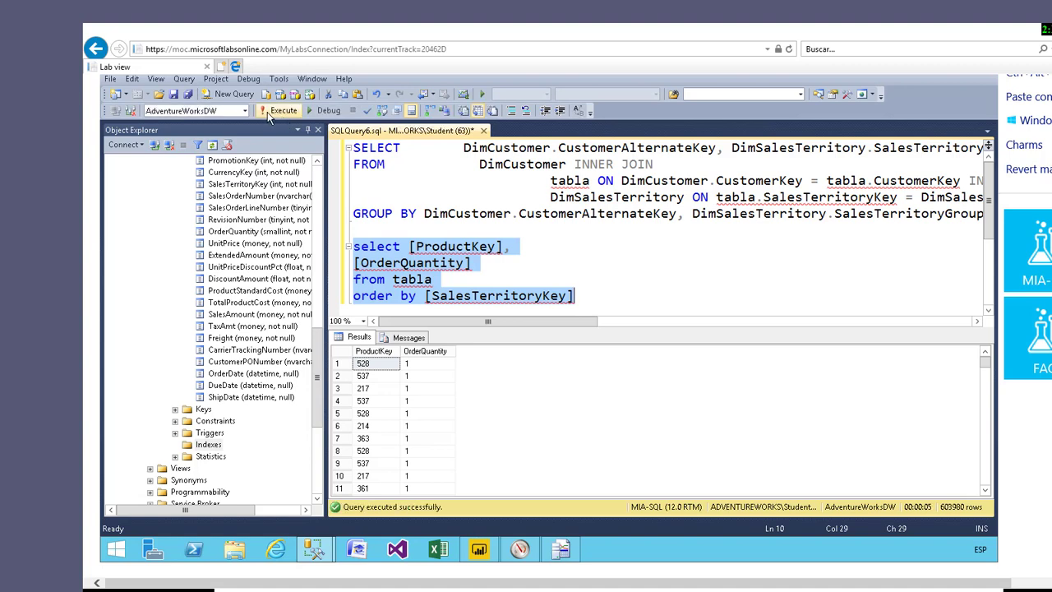
left_click(269, 111)
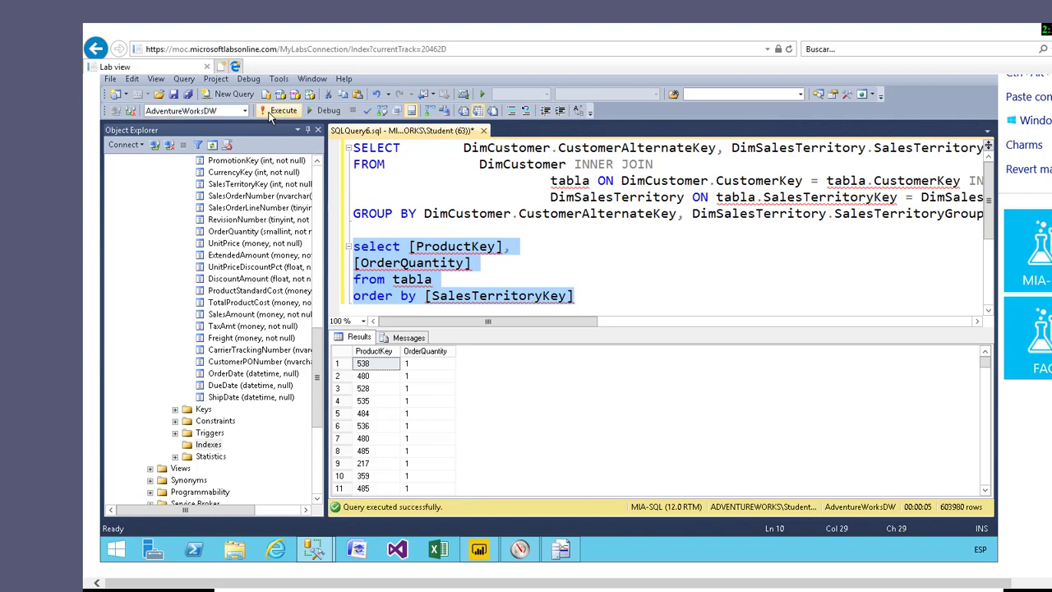
left_click(270, 114)
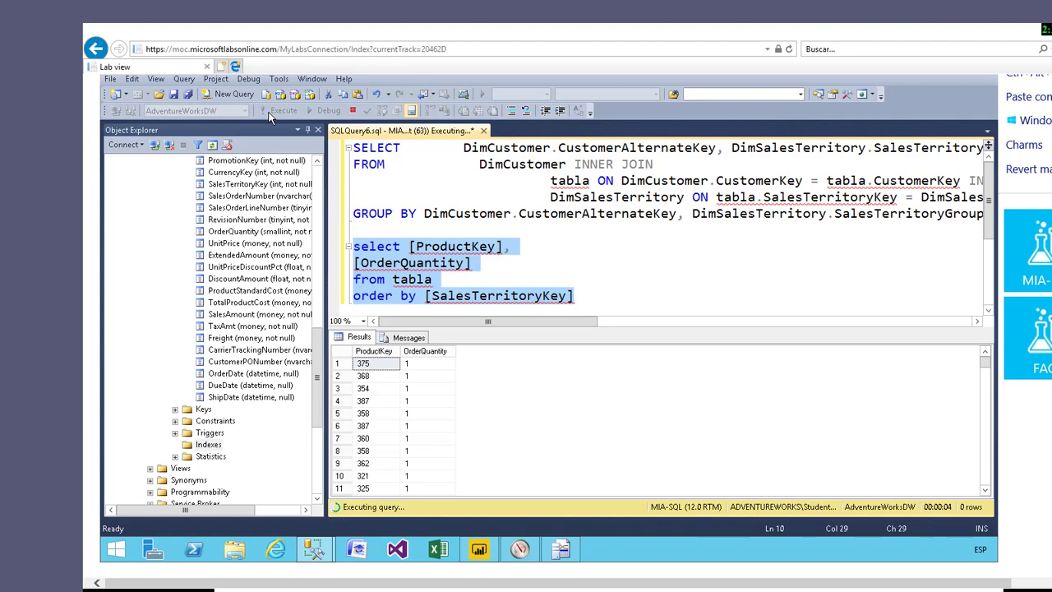
left_click(275, 112)
Switch to Performance Monitor and stop the rendimiento data collector set
left_click(517, 558)
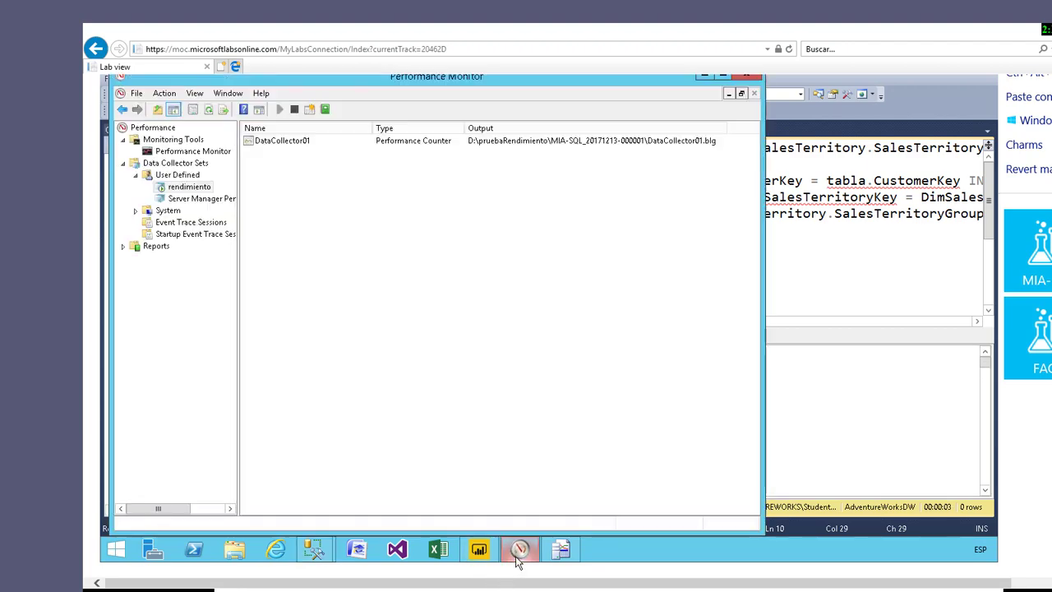
left_click(268, 143)
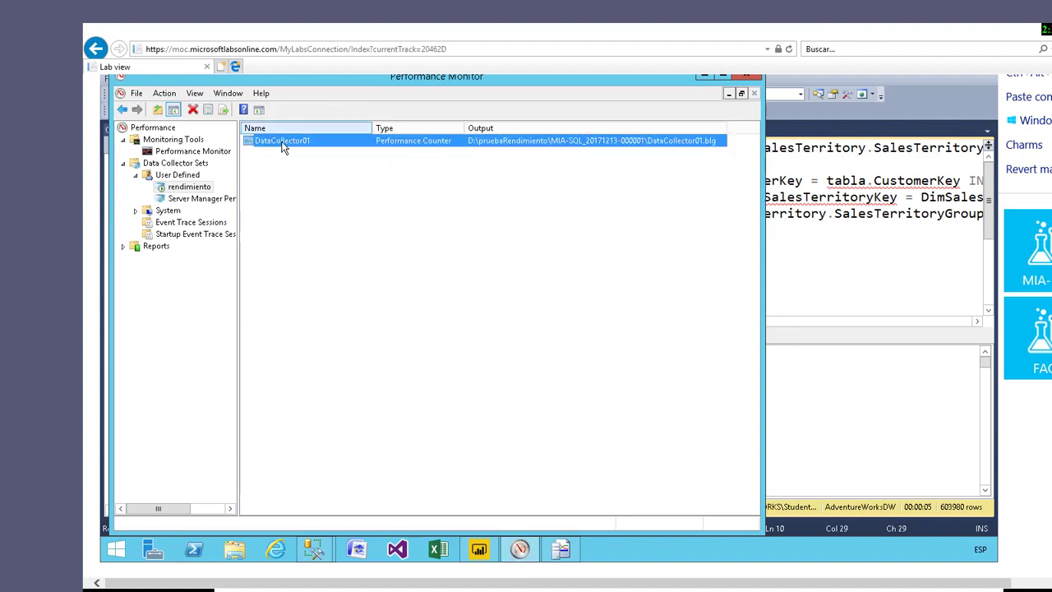
left_click(188, 190)
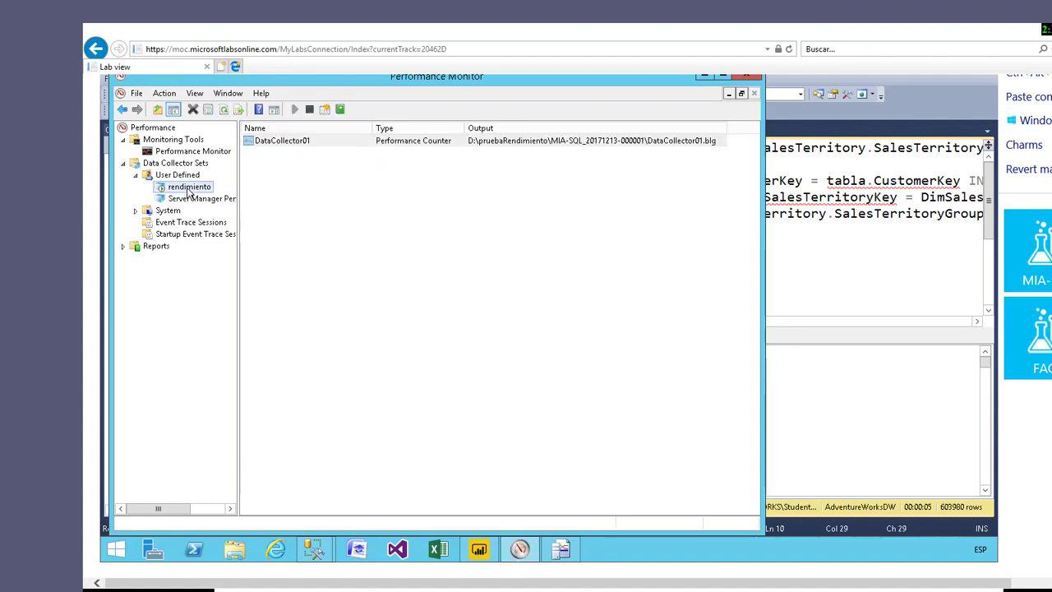
left_click(309, 110)
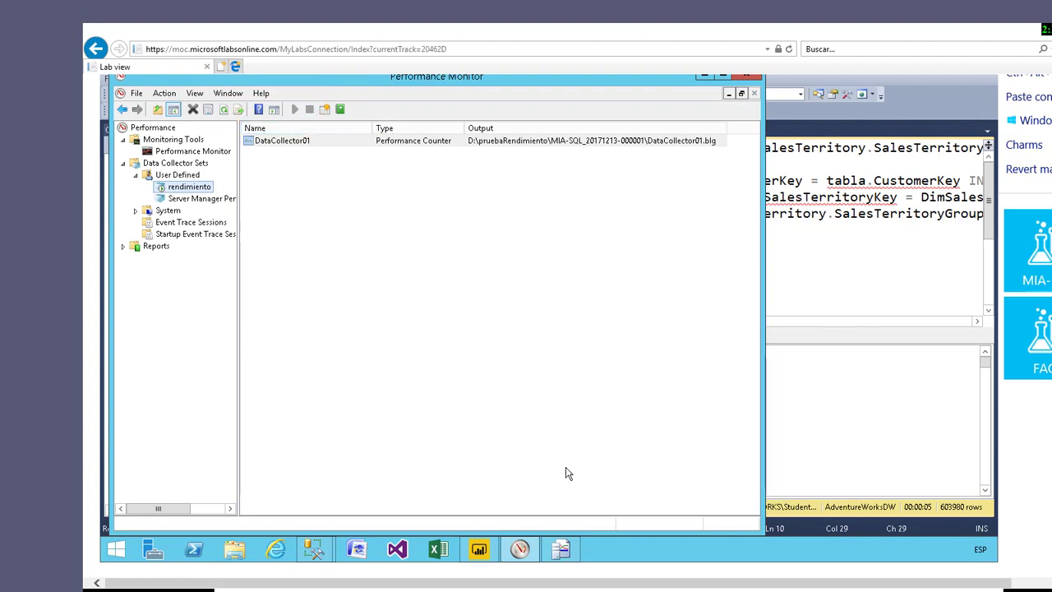
Switch to SQL Server Profiler, stop the running trace, and save it as trace file pruebaRend in D:\pruebaRendimiento
left_click(562, 551)
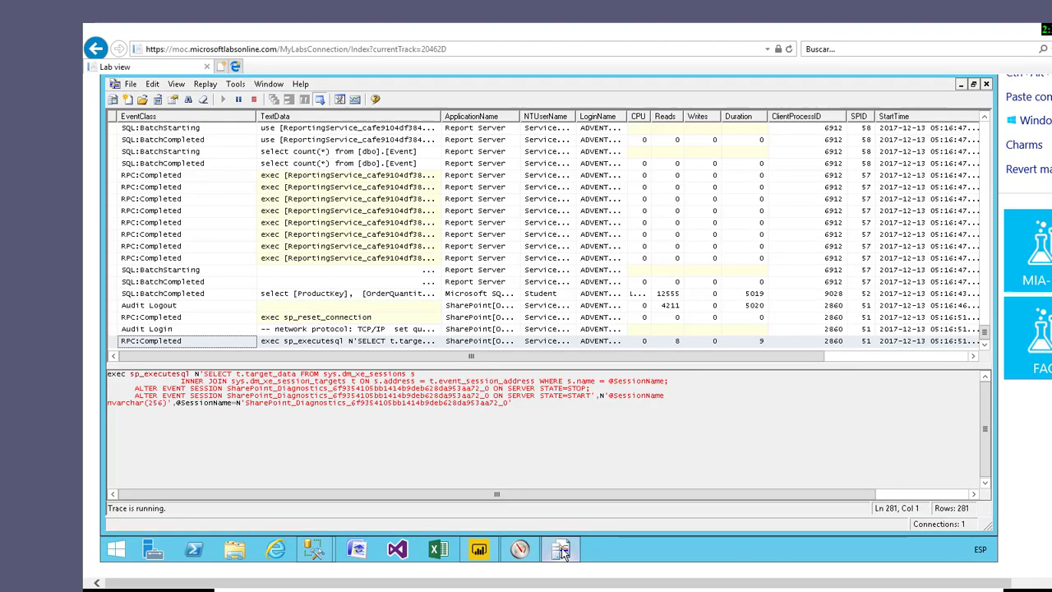
left_click(254, 100)
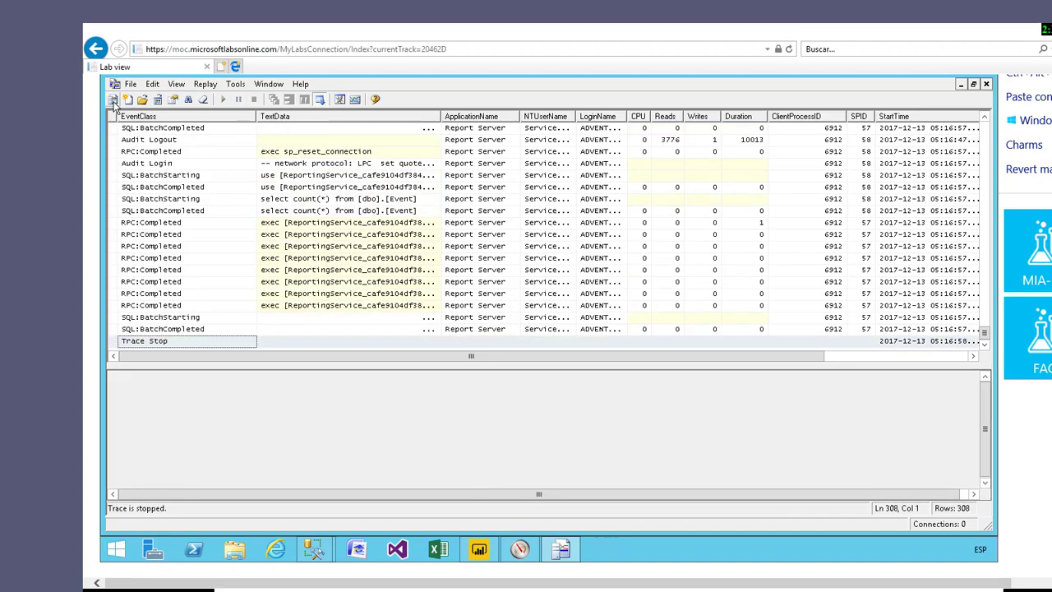
left_click(131, 84)
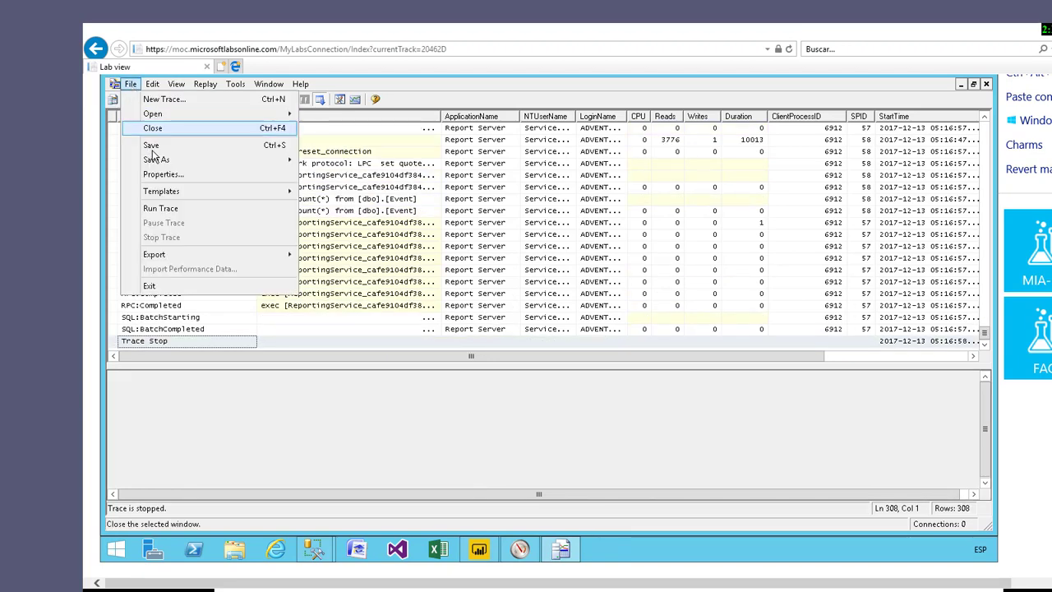
mouse_move(167, 161)
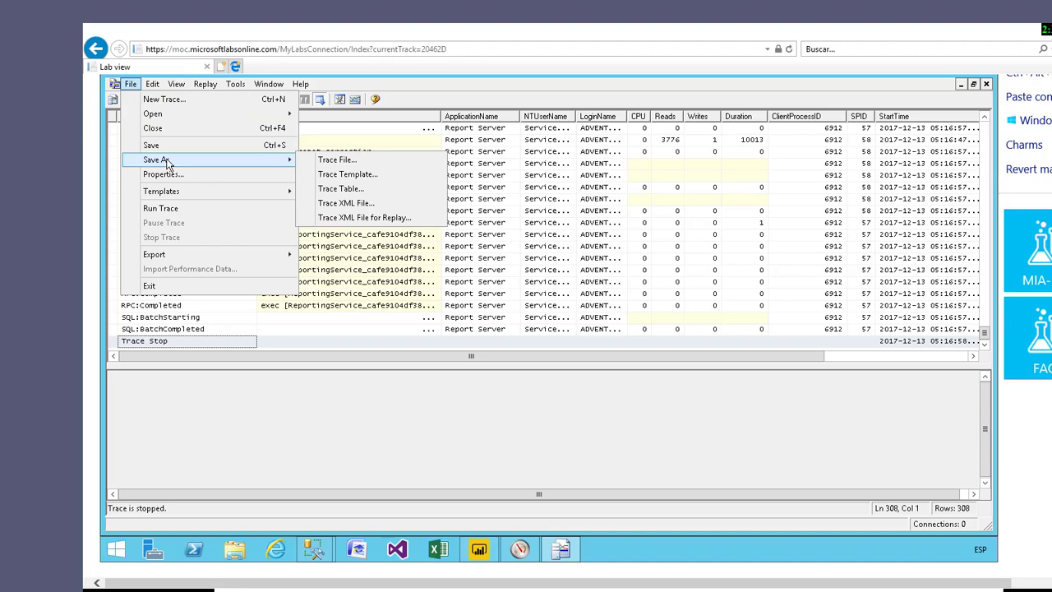
left_click(336, 160)
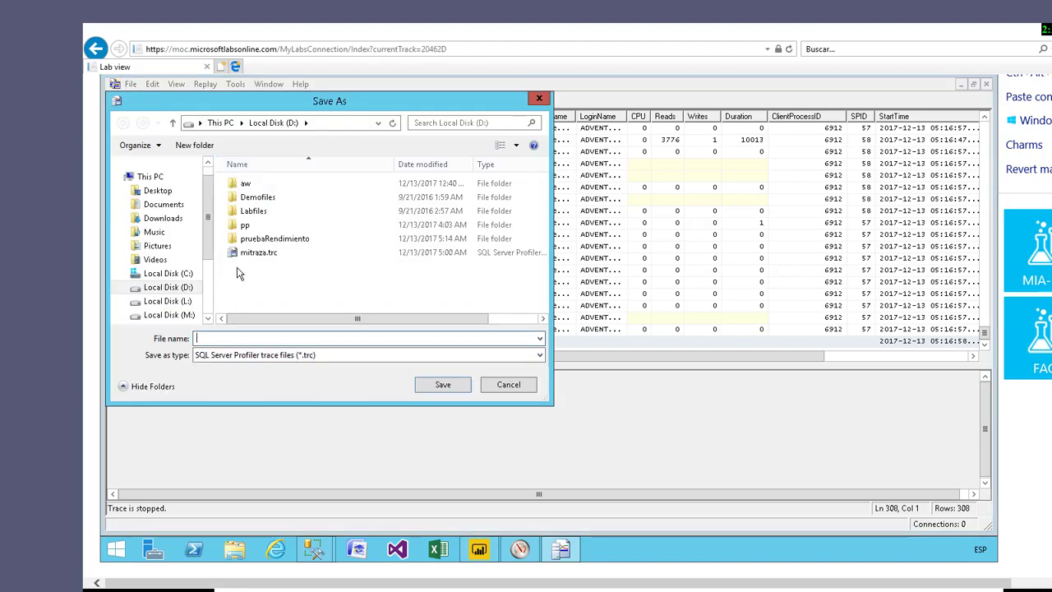
double_click(264, 239)
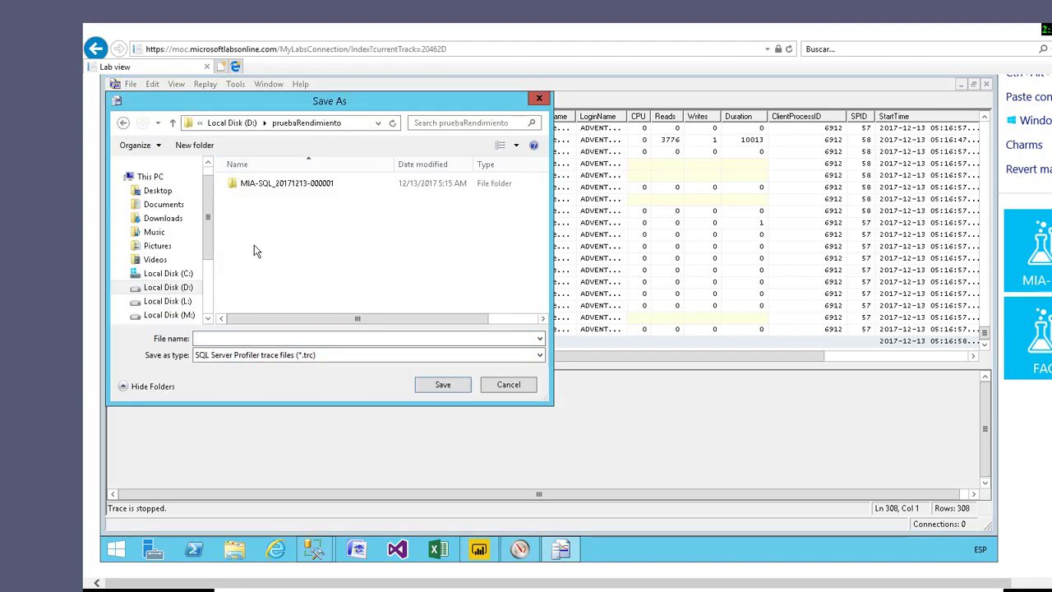
left_click(211, 339)
type("pruebaRend")
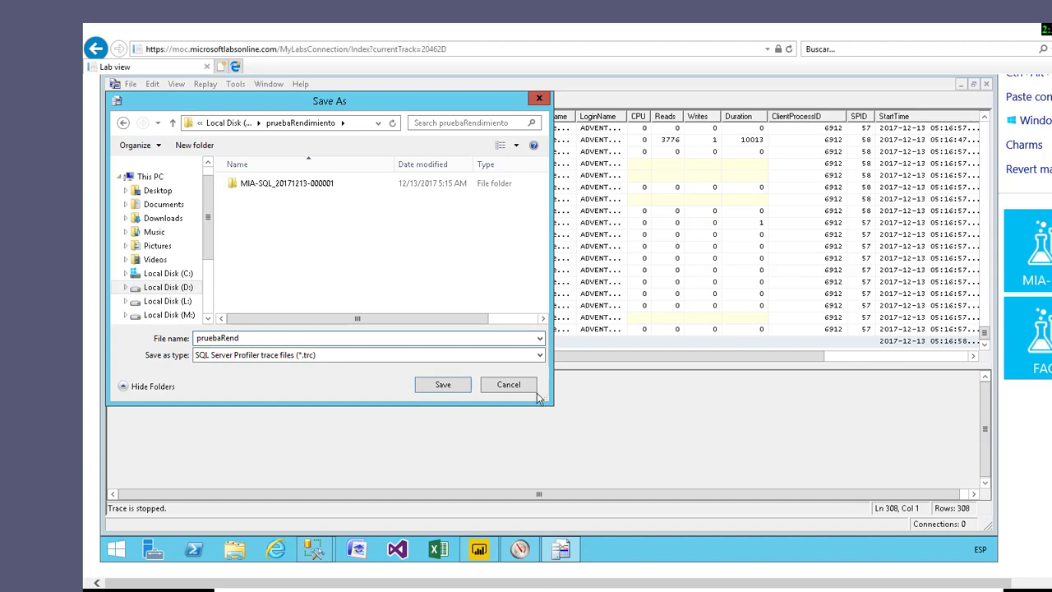
left_click(442, 390)
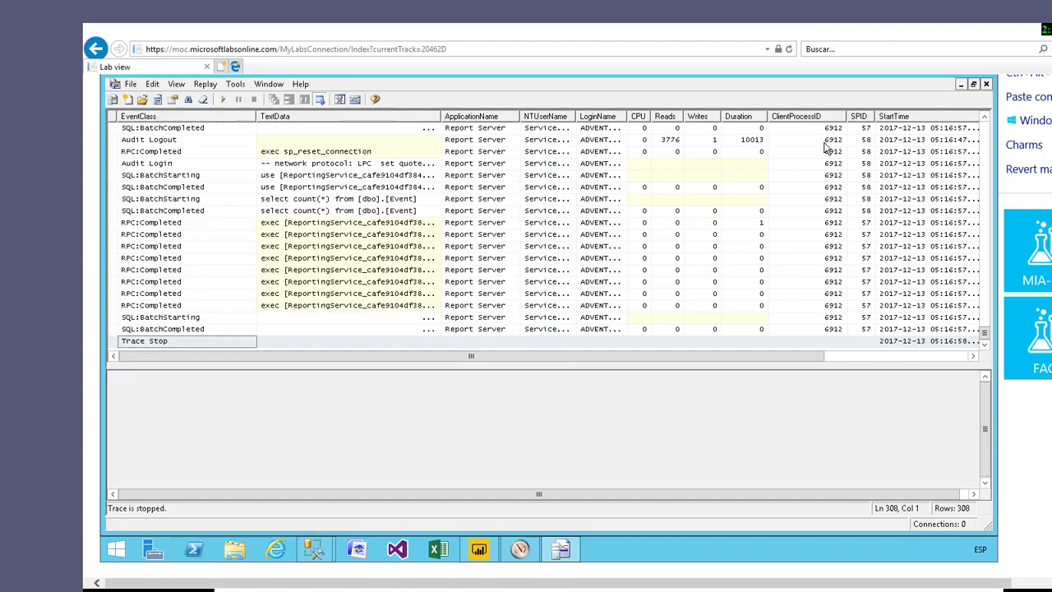
Close the trace, reopen it from the saved file pruebaRend.trc, and maximize its window
left_click(986, 86)
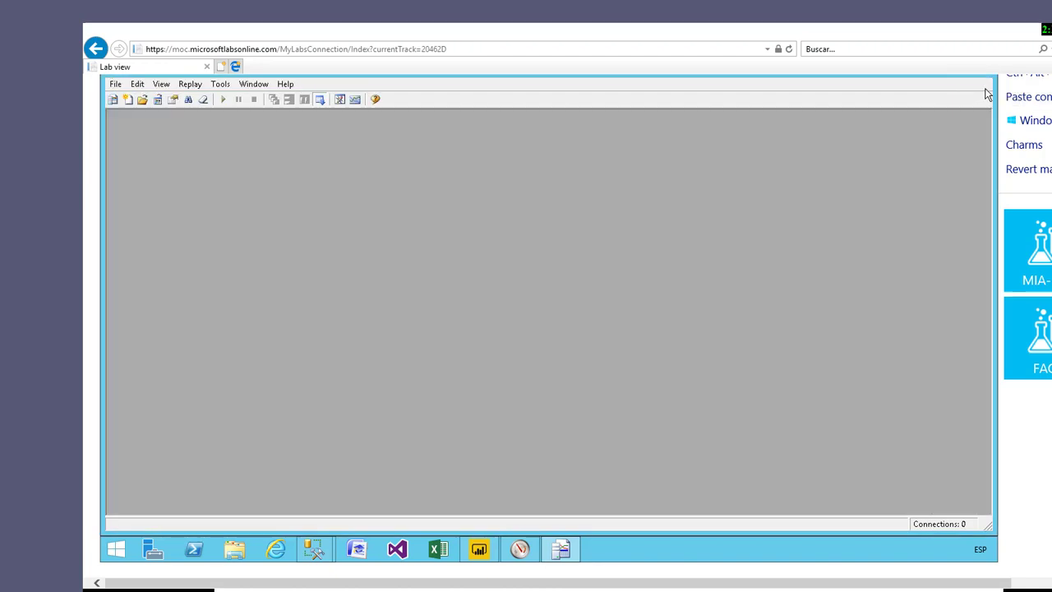
left_click(116, 87)
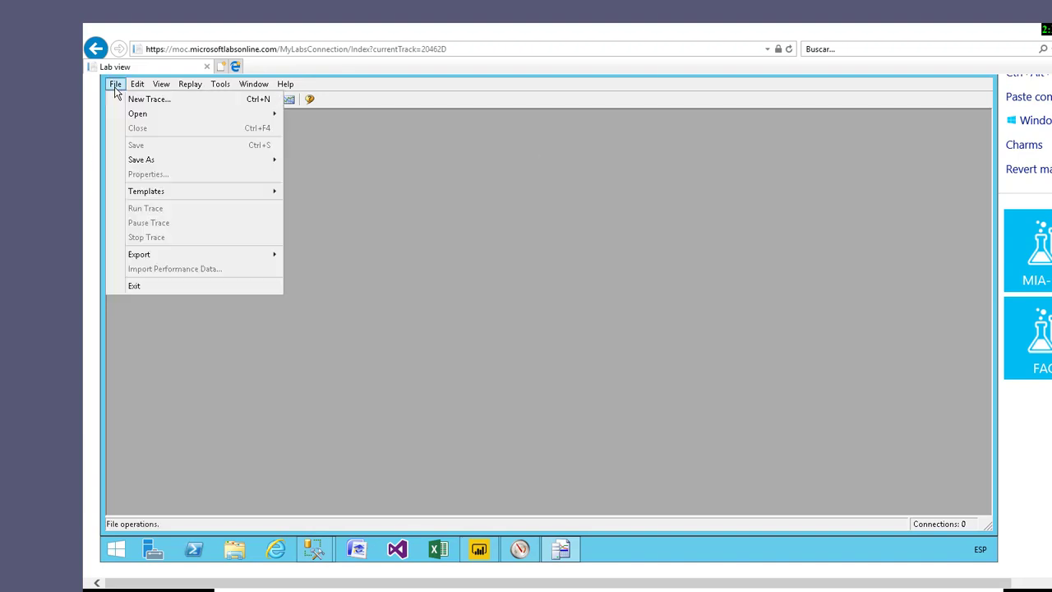
mouse_move(150, 120)
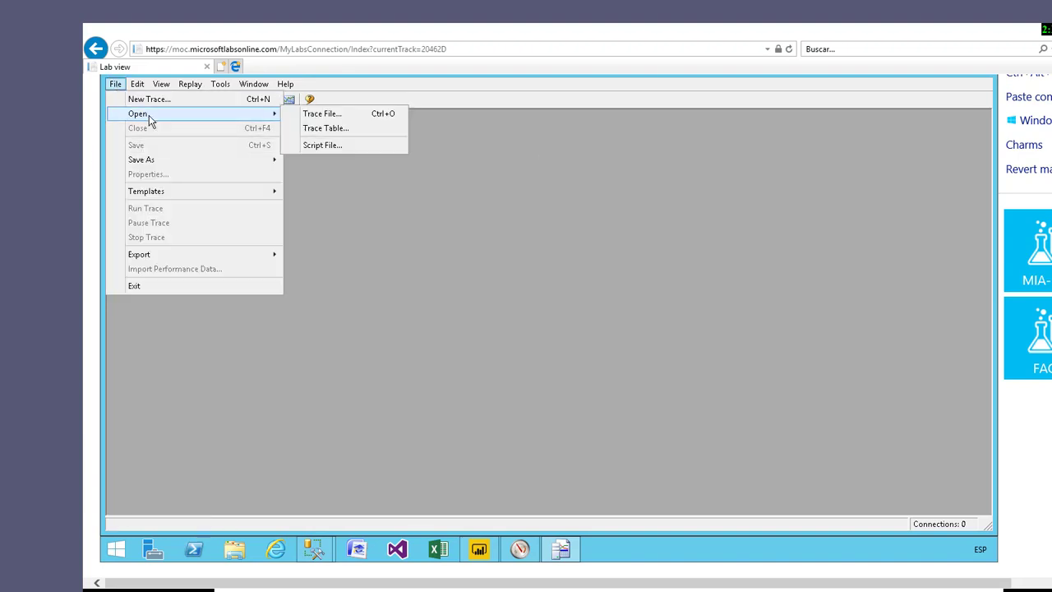
left_click(313, 117)
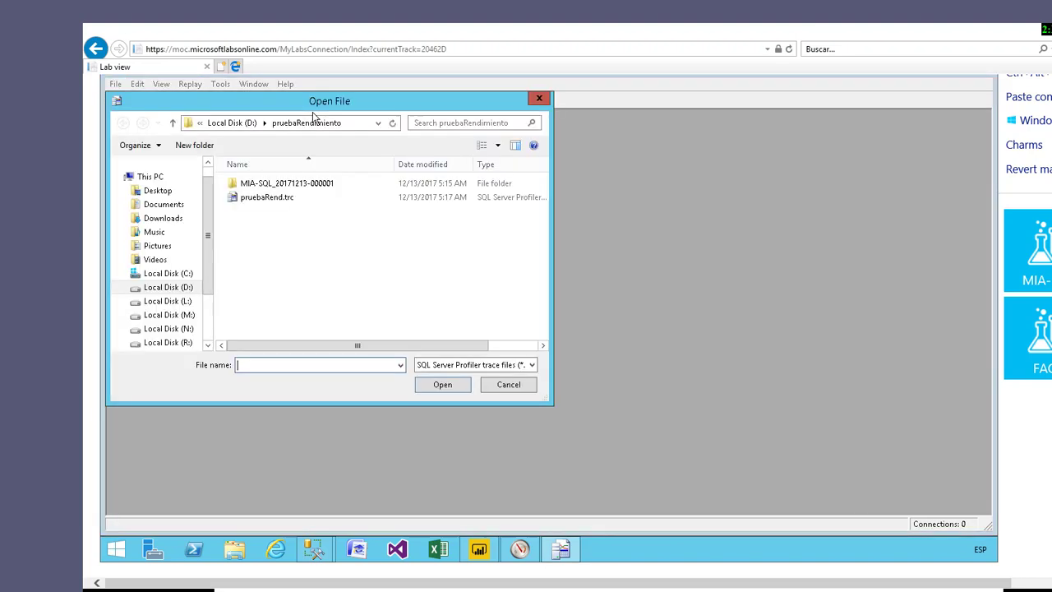
left_click(256, 198)
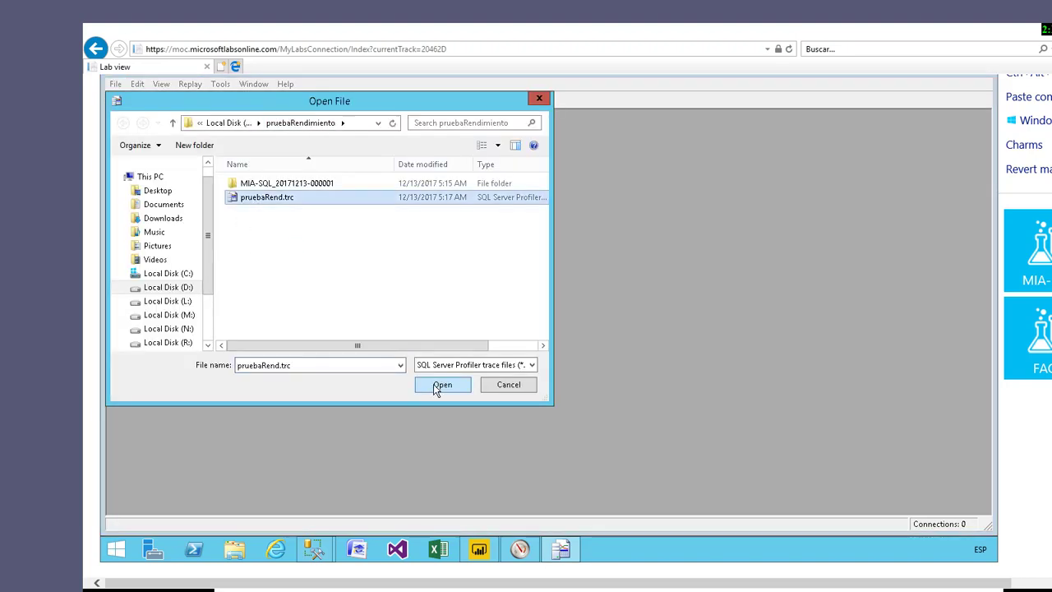
left_click(437, 385)
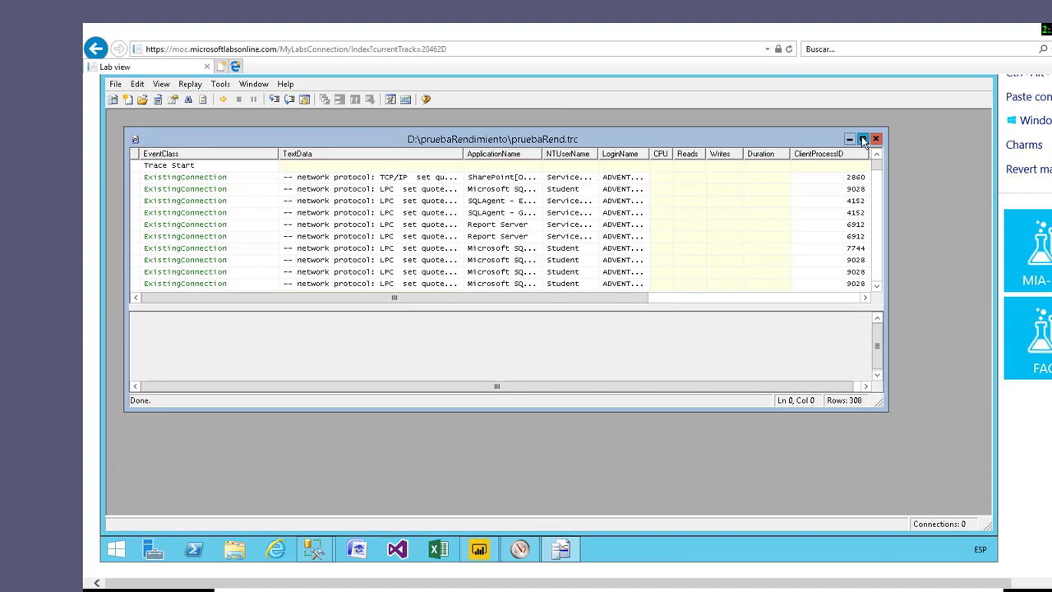
left_click(862, 138)
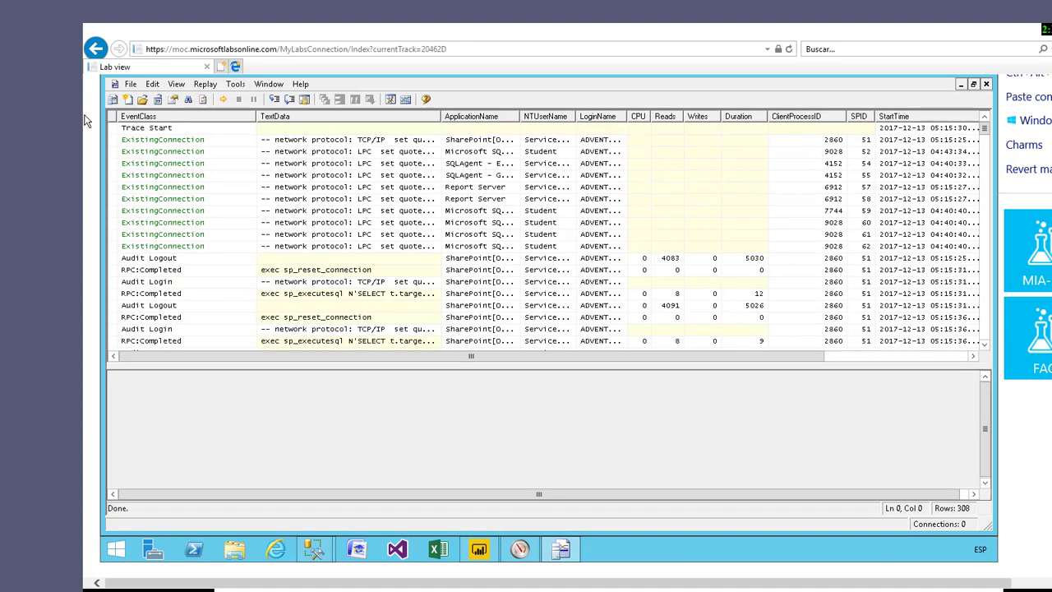
left_click(131, 84)
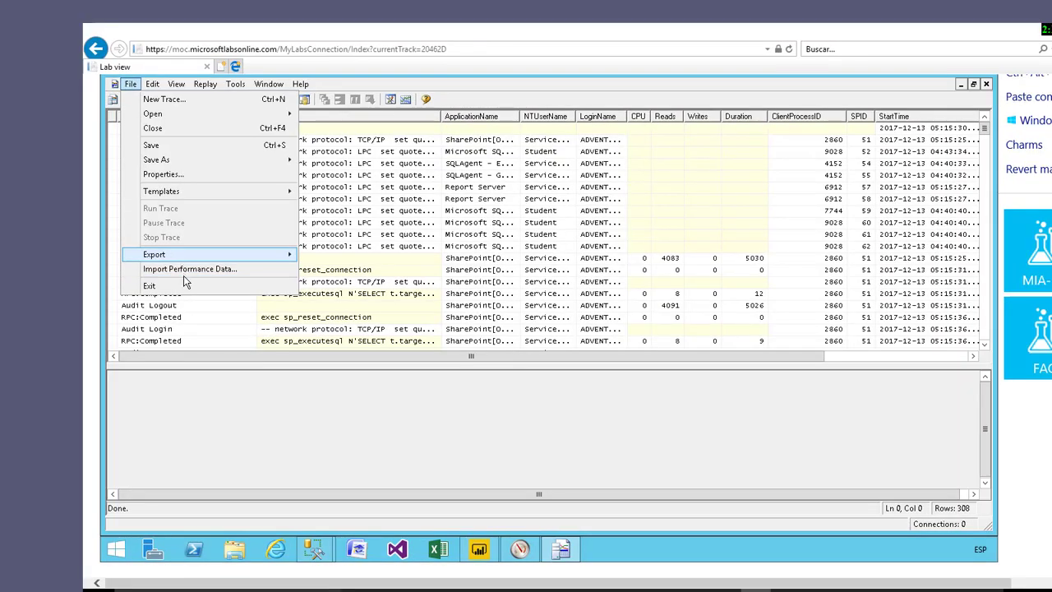
left_click(185, 278)
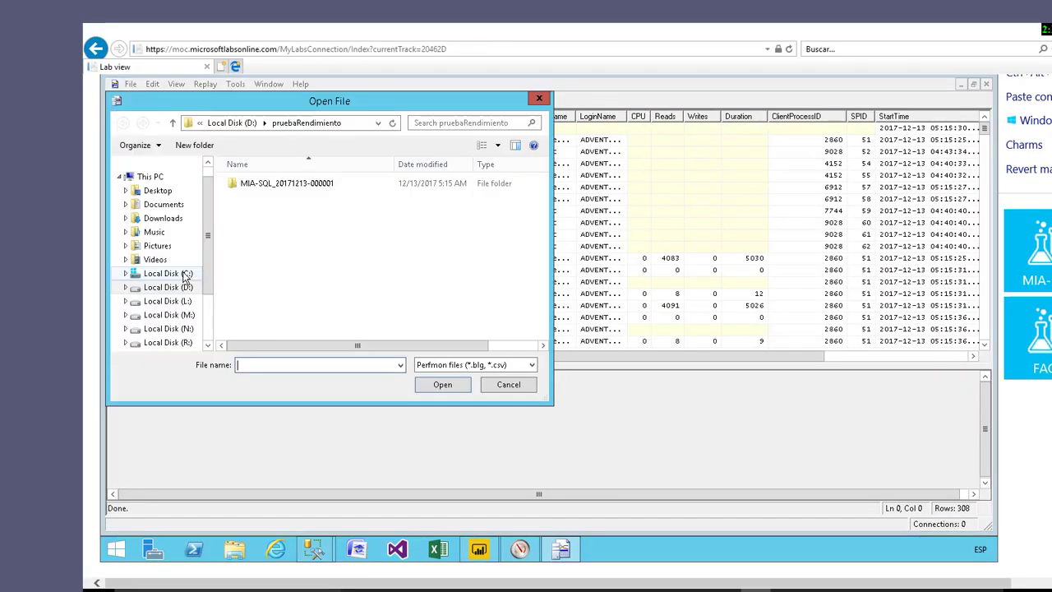
double_click(255, 188)
left_click(258, 185)
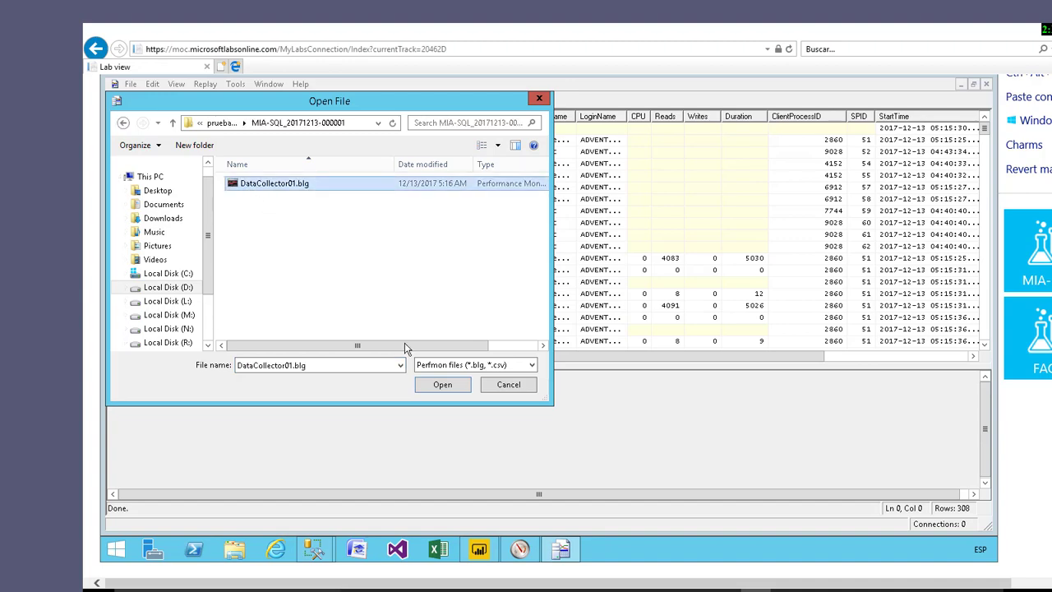
left_click(448, 387)
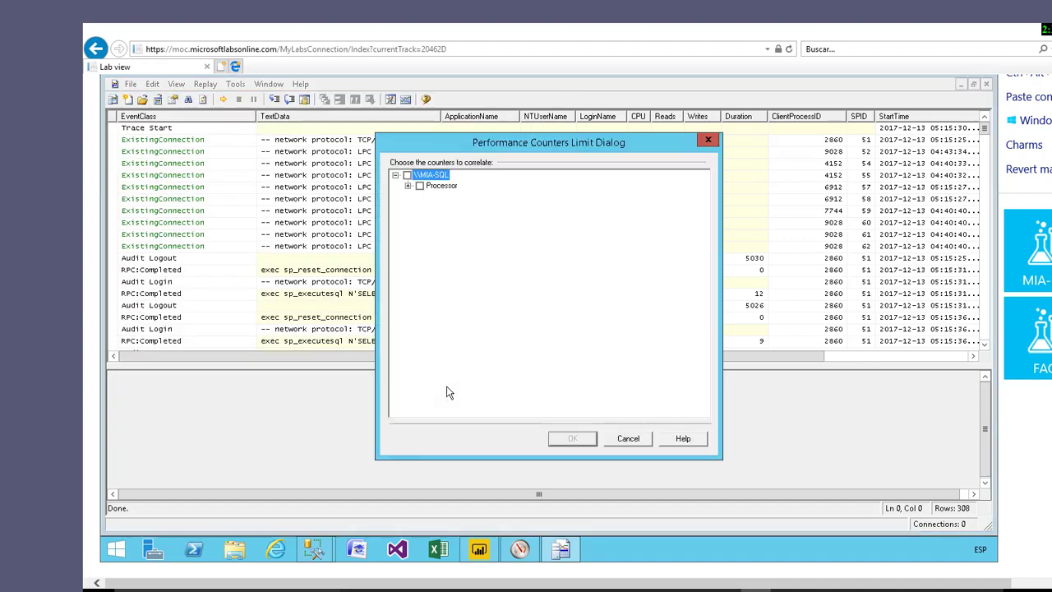
Choose all \\MIA-SQL counters, including % Processor Time, to correlate with the trace
left_click(408, 185)
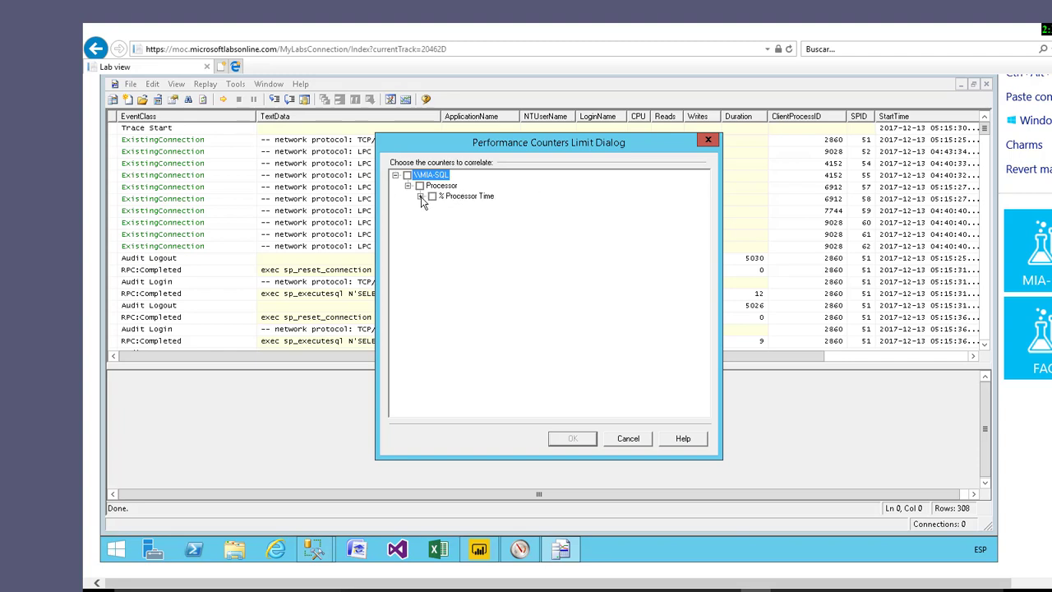
left_click(420, 197)
left_click(407, 176)
left_click(569, 439)
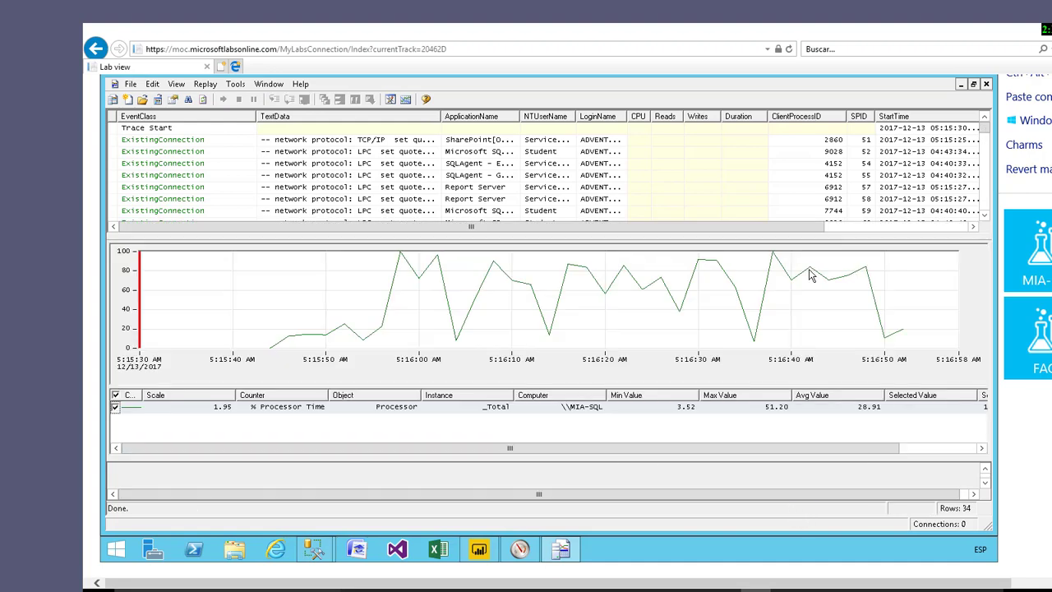
Enlarge the event list and query text areas and examine which trace events match the peaks of the % Processor Time graph
left_click_drag(614, 240, 622, 275)
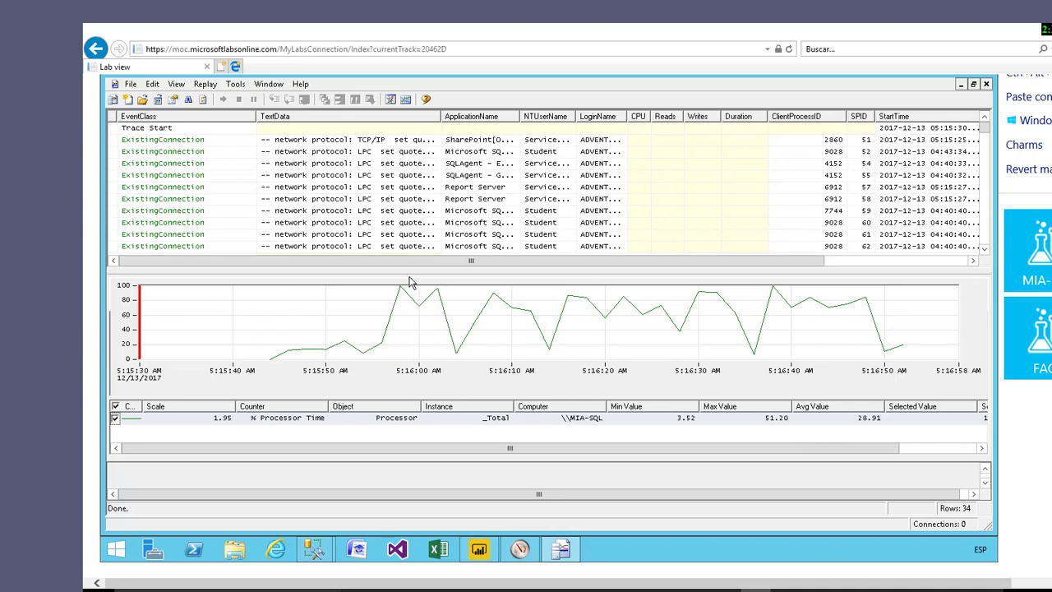
left_click(402, 296)
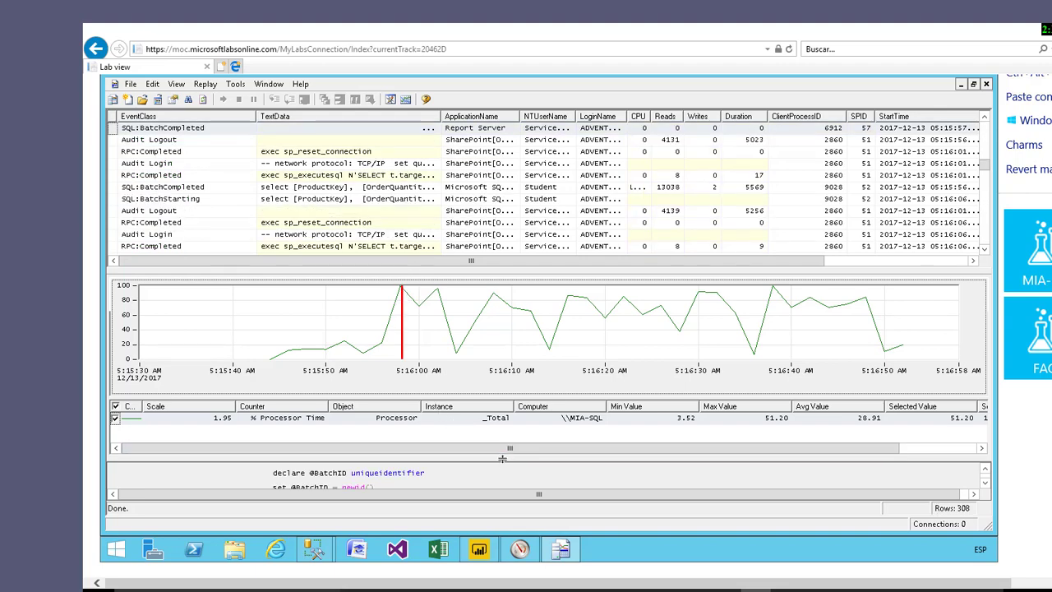
left_click_drag(505, 456, 505, 420)
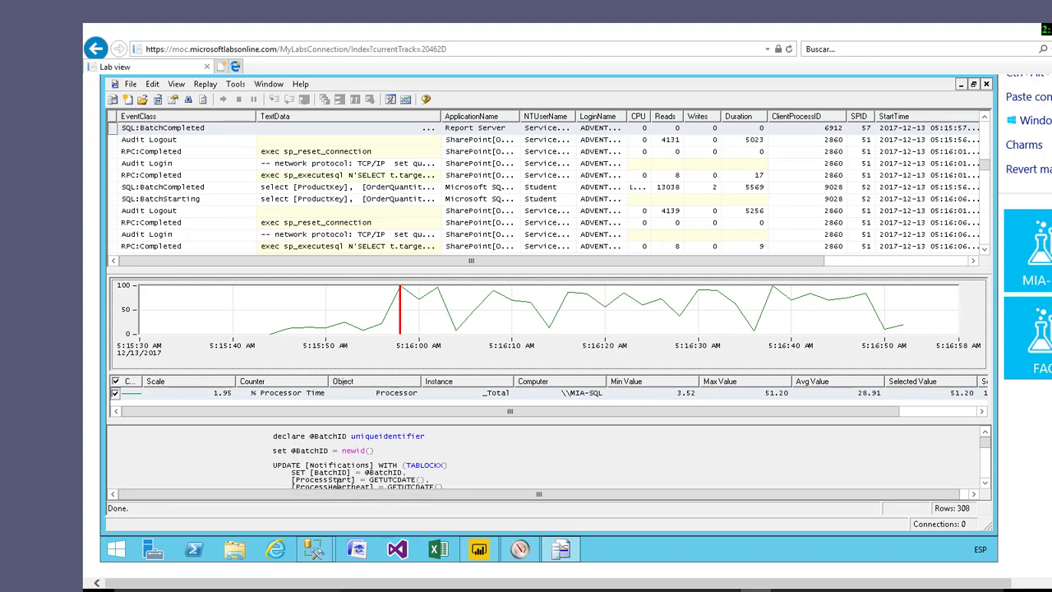
left_click(437, 290)
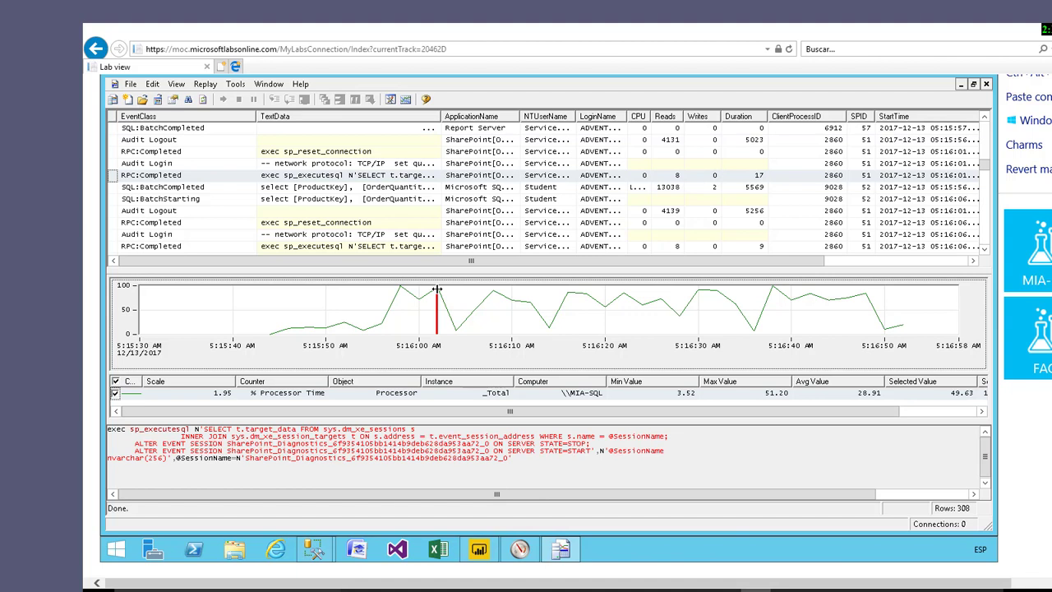
left_click(774, 296)
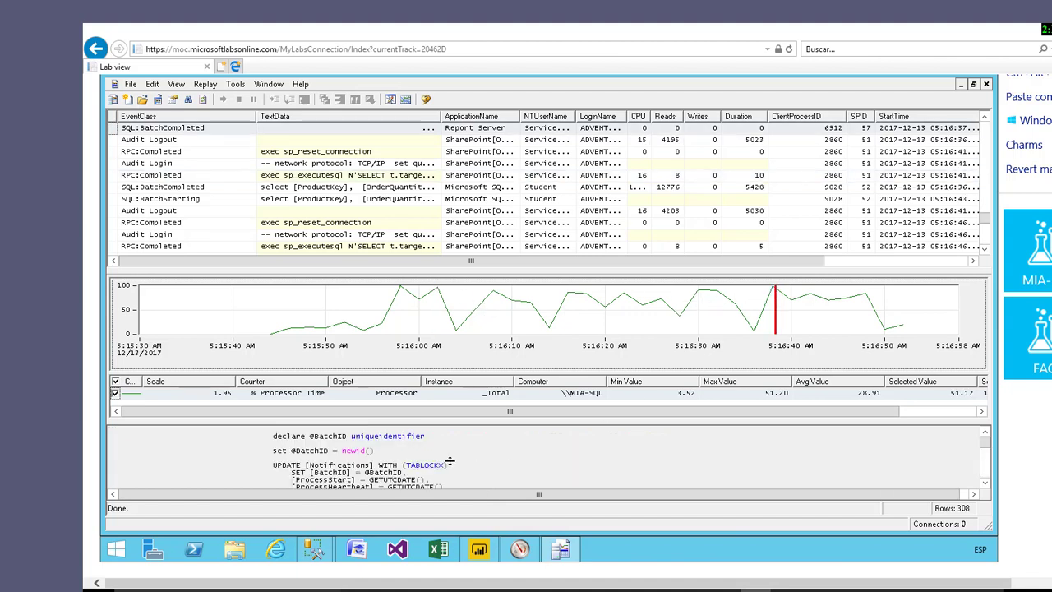
left_click(566, 300)
left_click(494, 297)
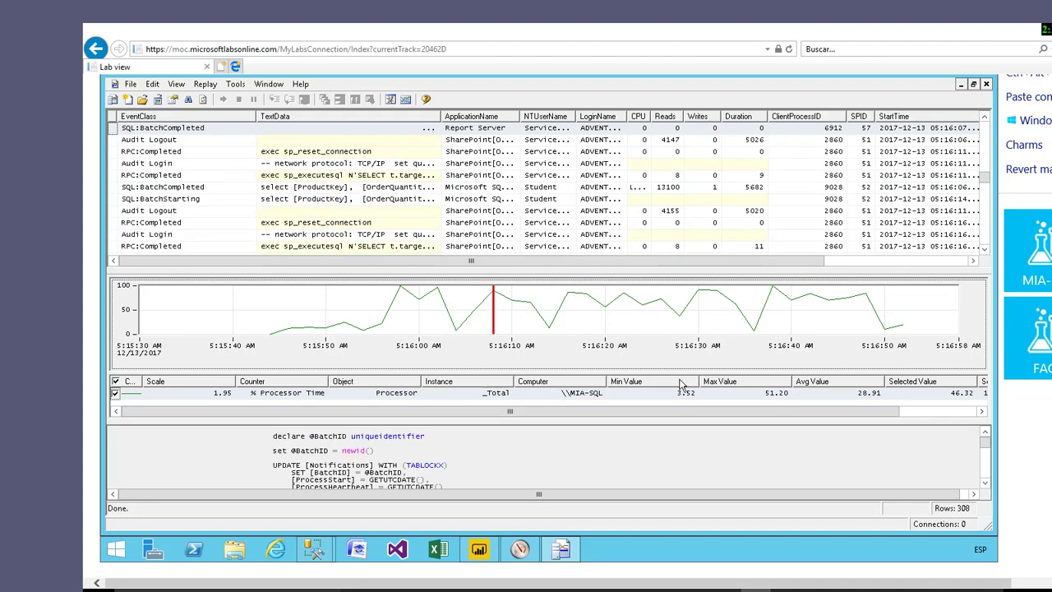
left_click(865, 302)
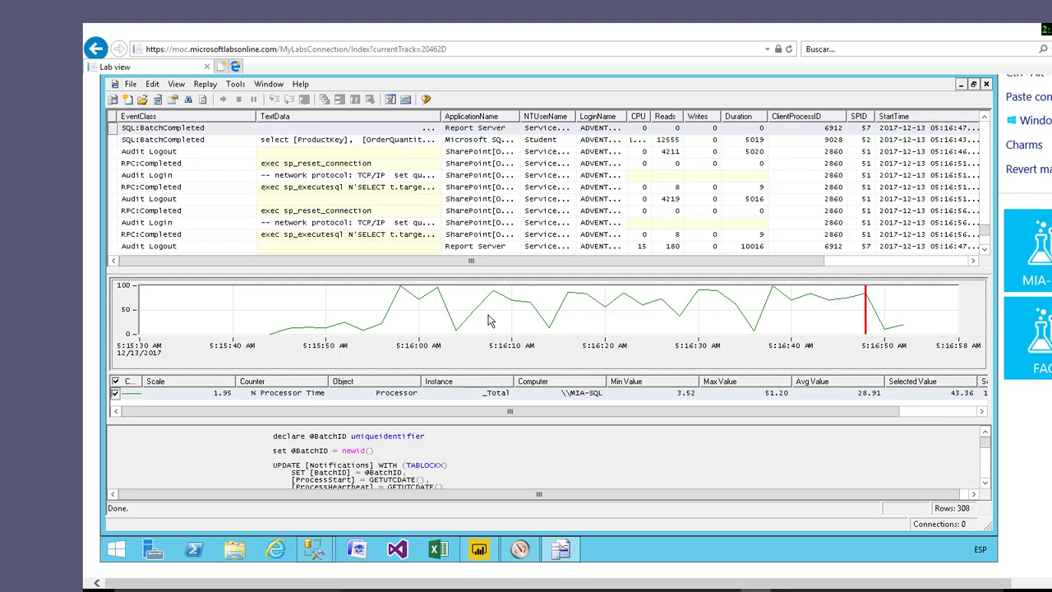
Close the correlated trace, SQL Server Profiler and Performance Monitor to return to Management Studio
left_click(986, 84)
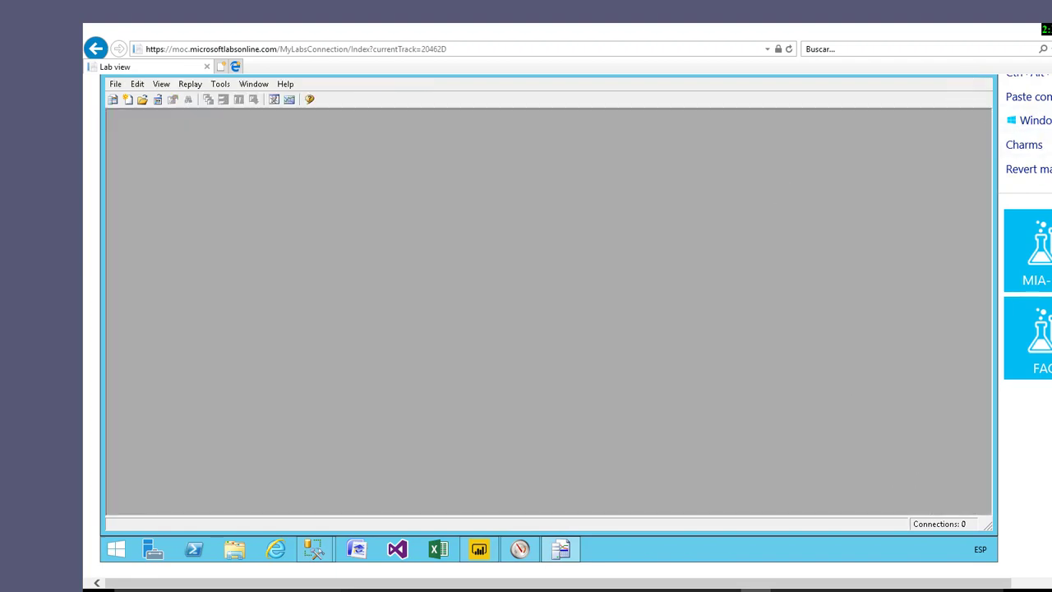
scroll(1044, 193, "up", 1)
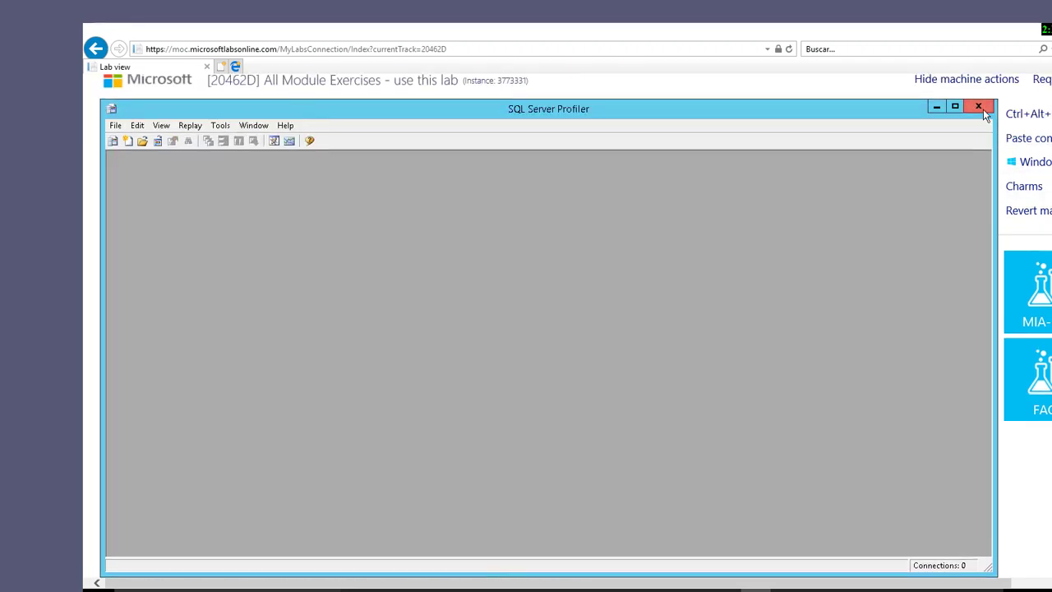
left_click(980, 108)
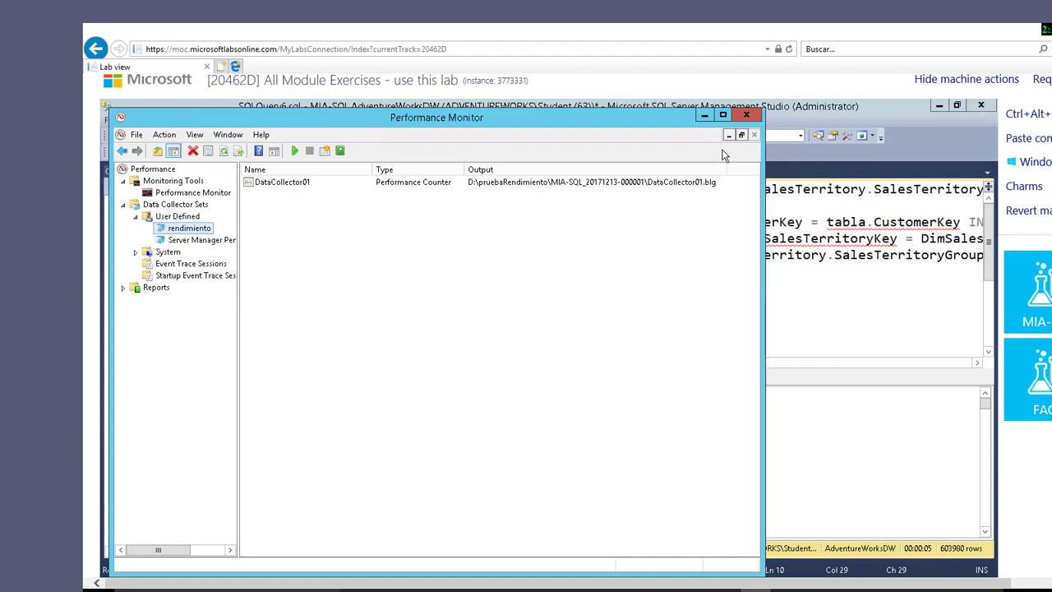
left_click(745, 115)
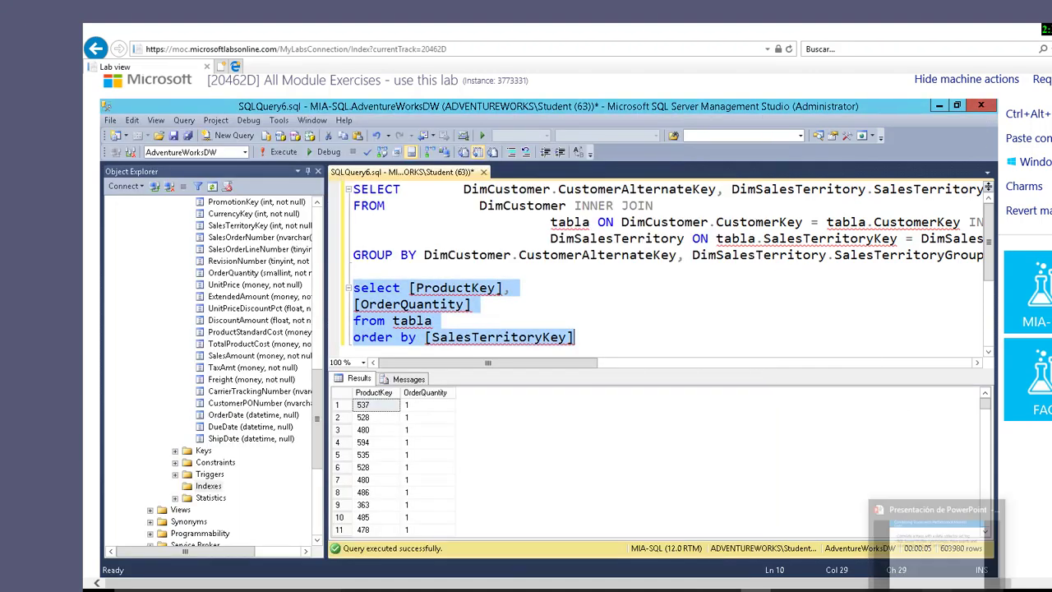
left_click(937, 590)
left_click(552, 196)
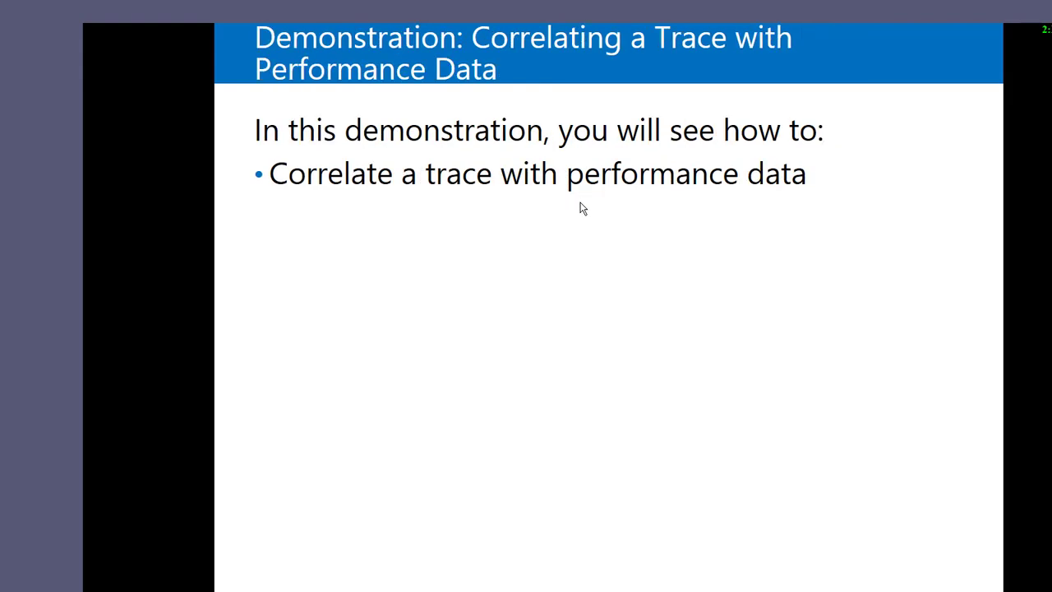
left_click(582, 201)
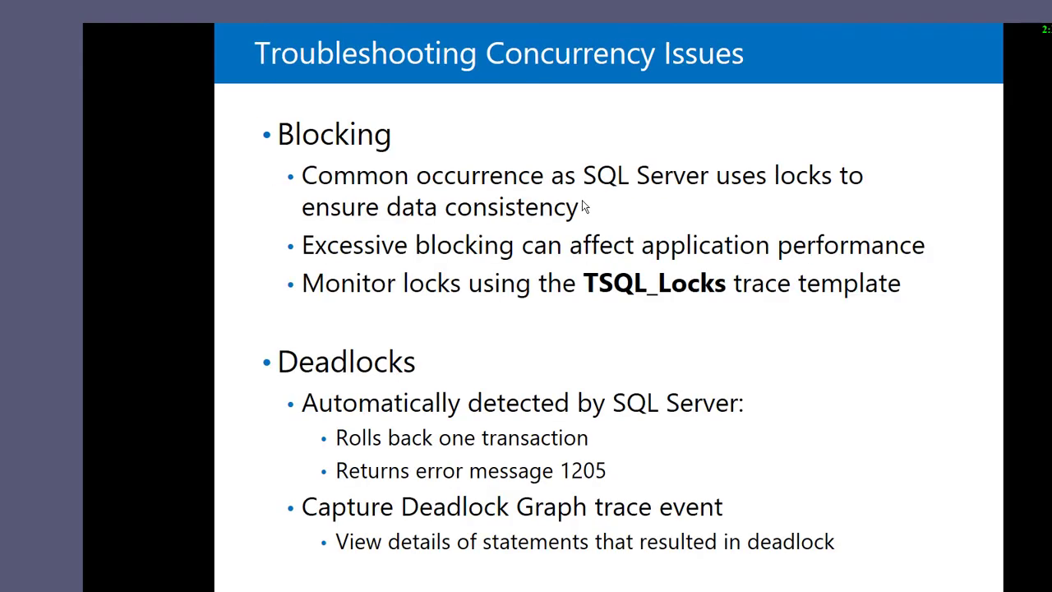
left_click(629, 212)
left_click(628, 214)
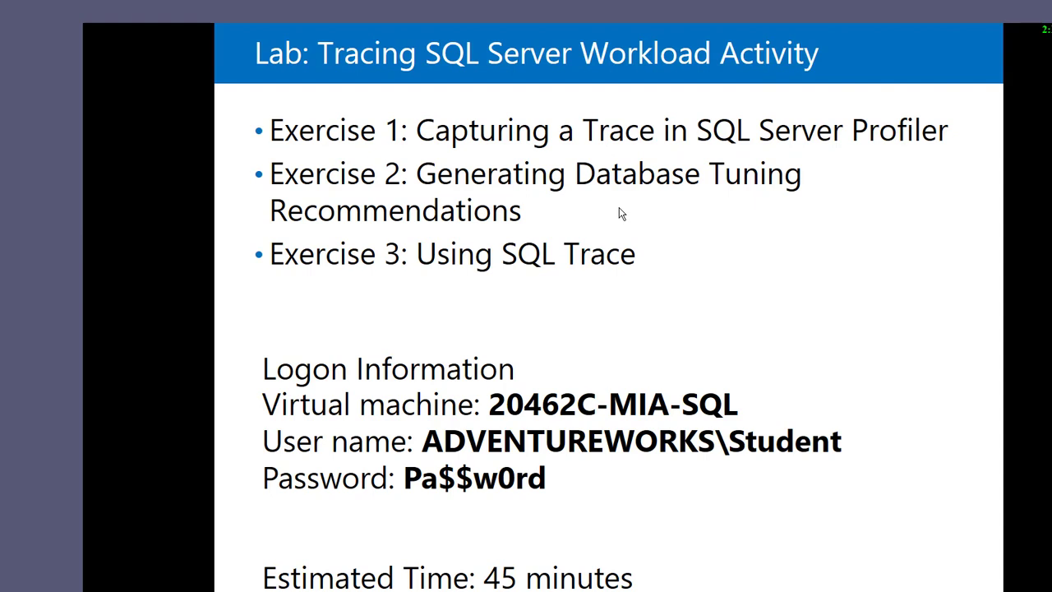